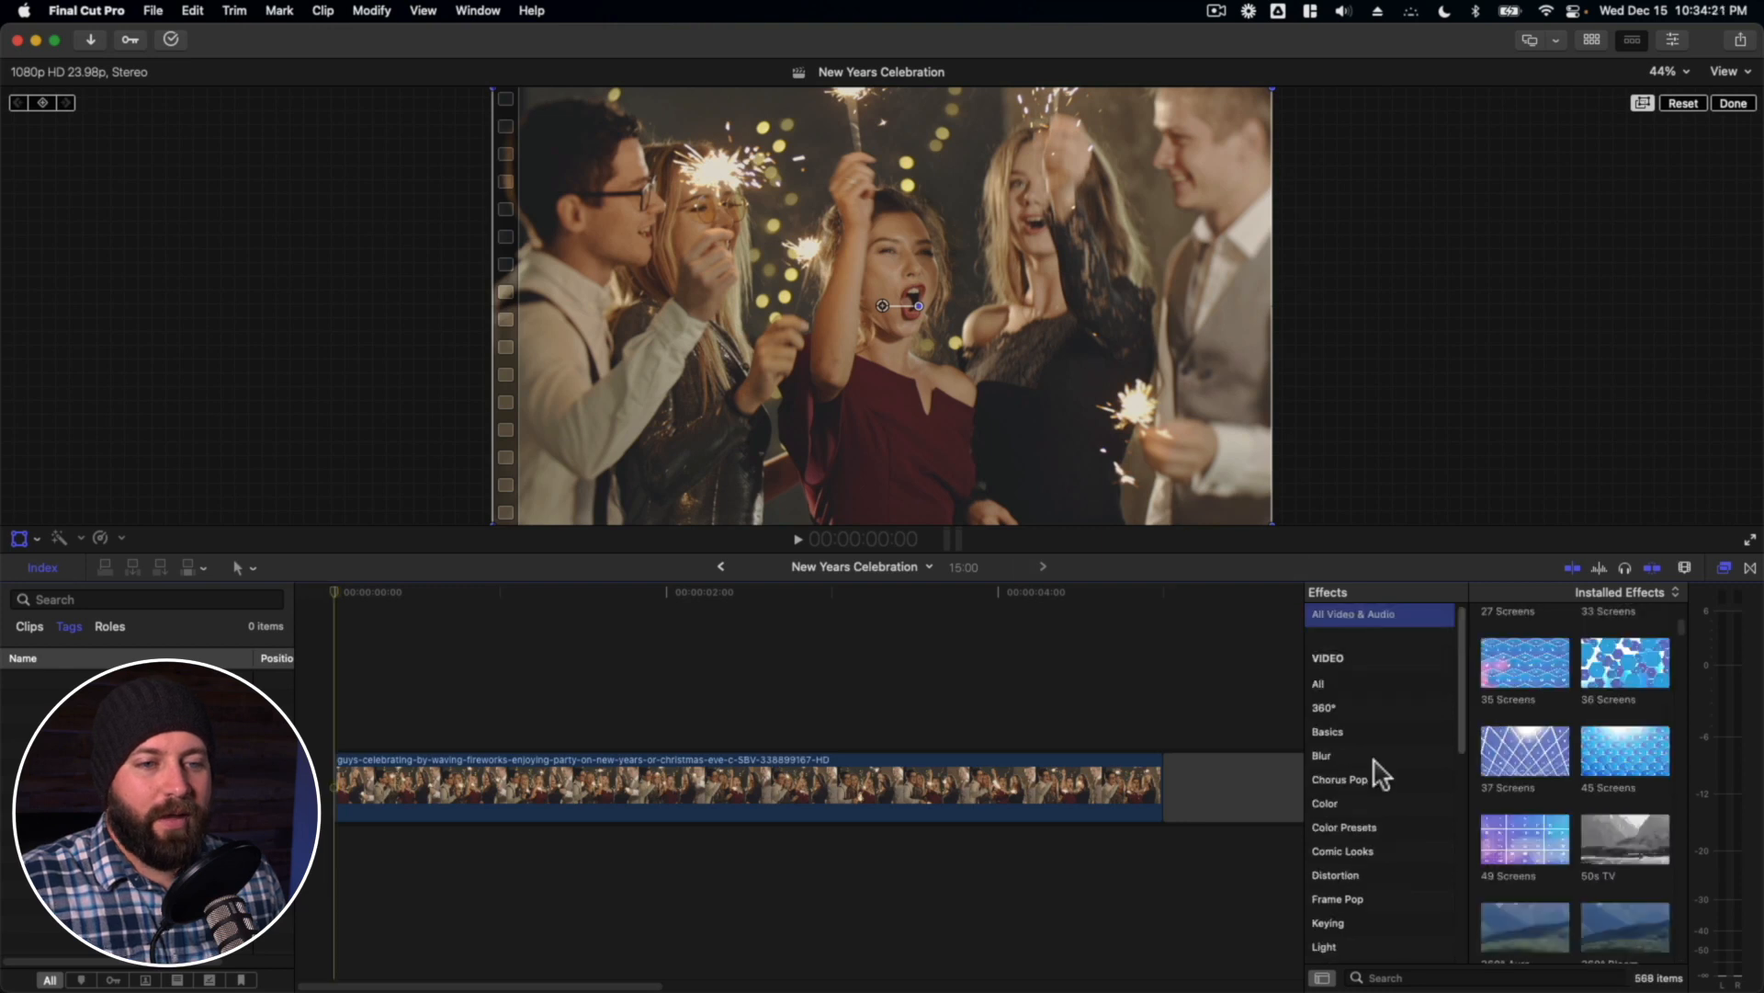
- Show the Light category of video effects from its first entries
scroll(1377, 779, down, 2)
scroll(1375, 775, down, 3)
click(1326, 800)
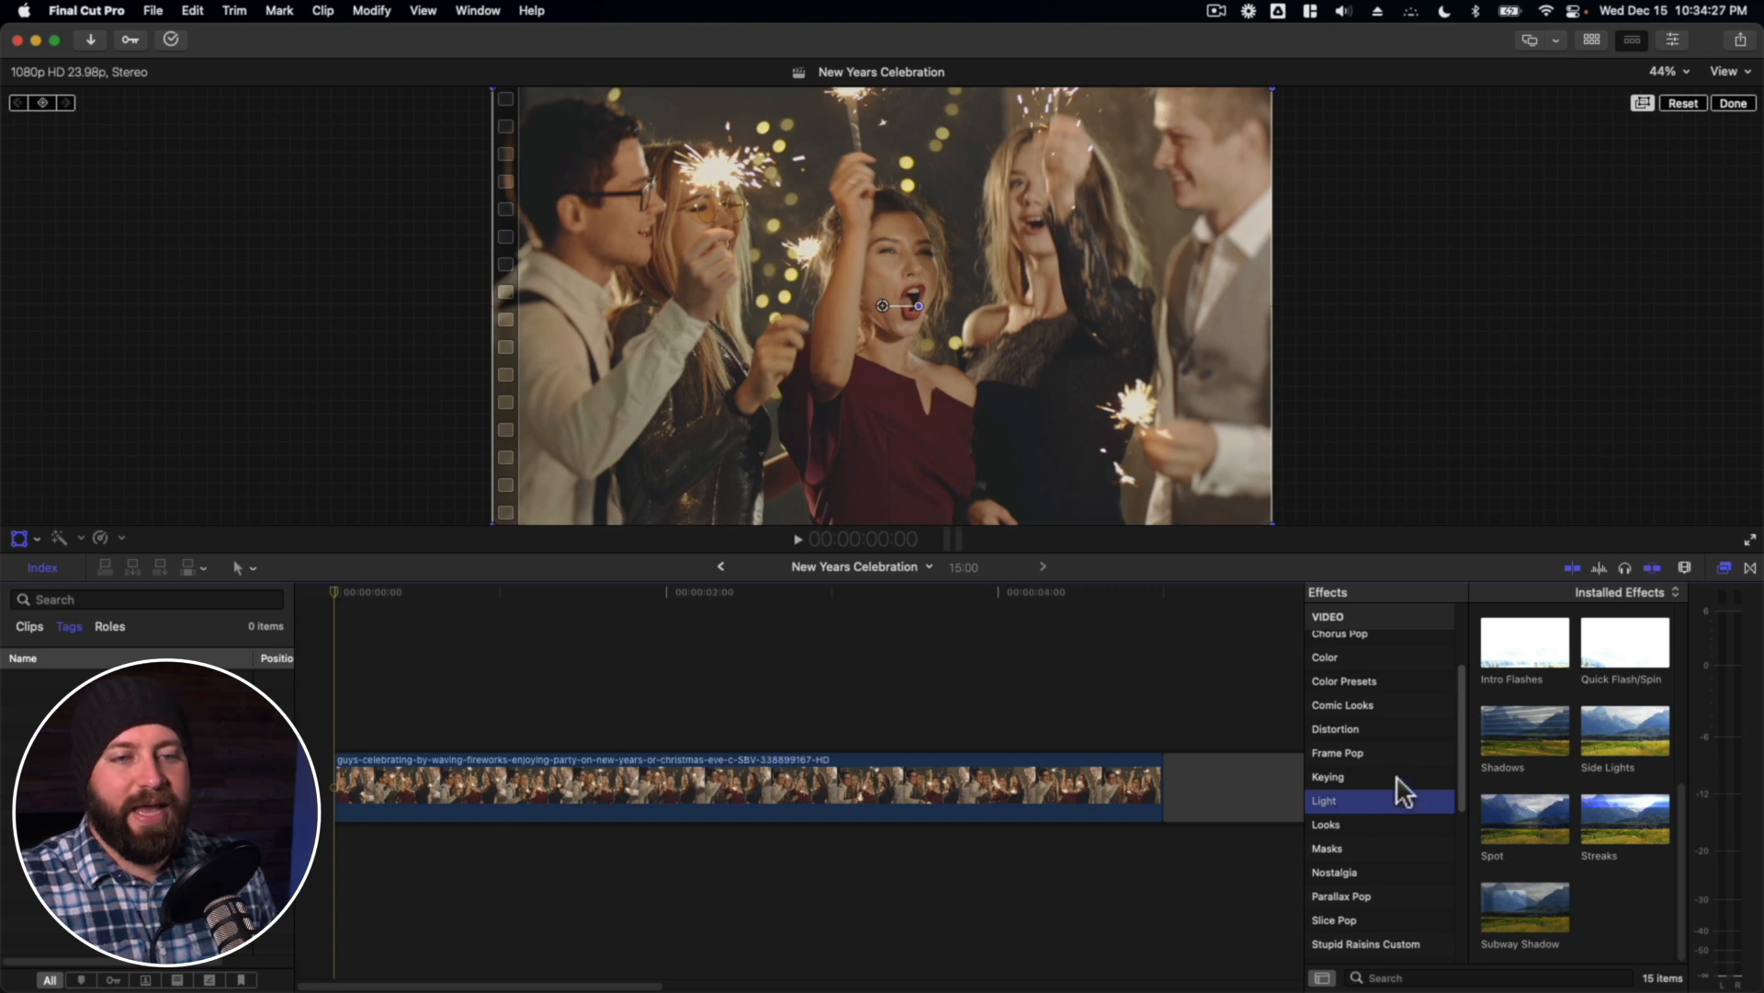
scroll(1525, 717, up, 5)
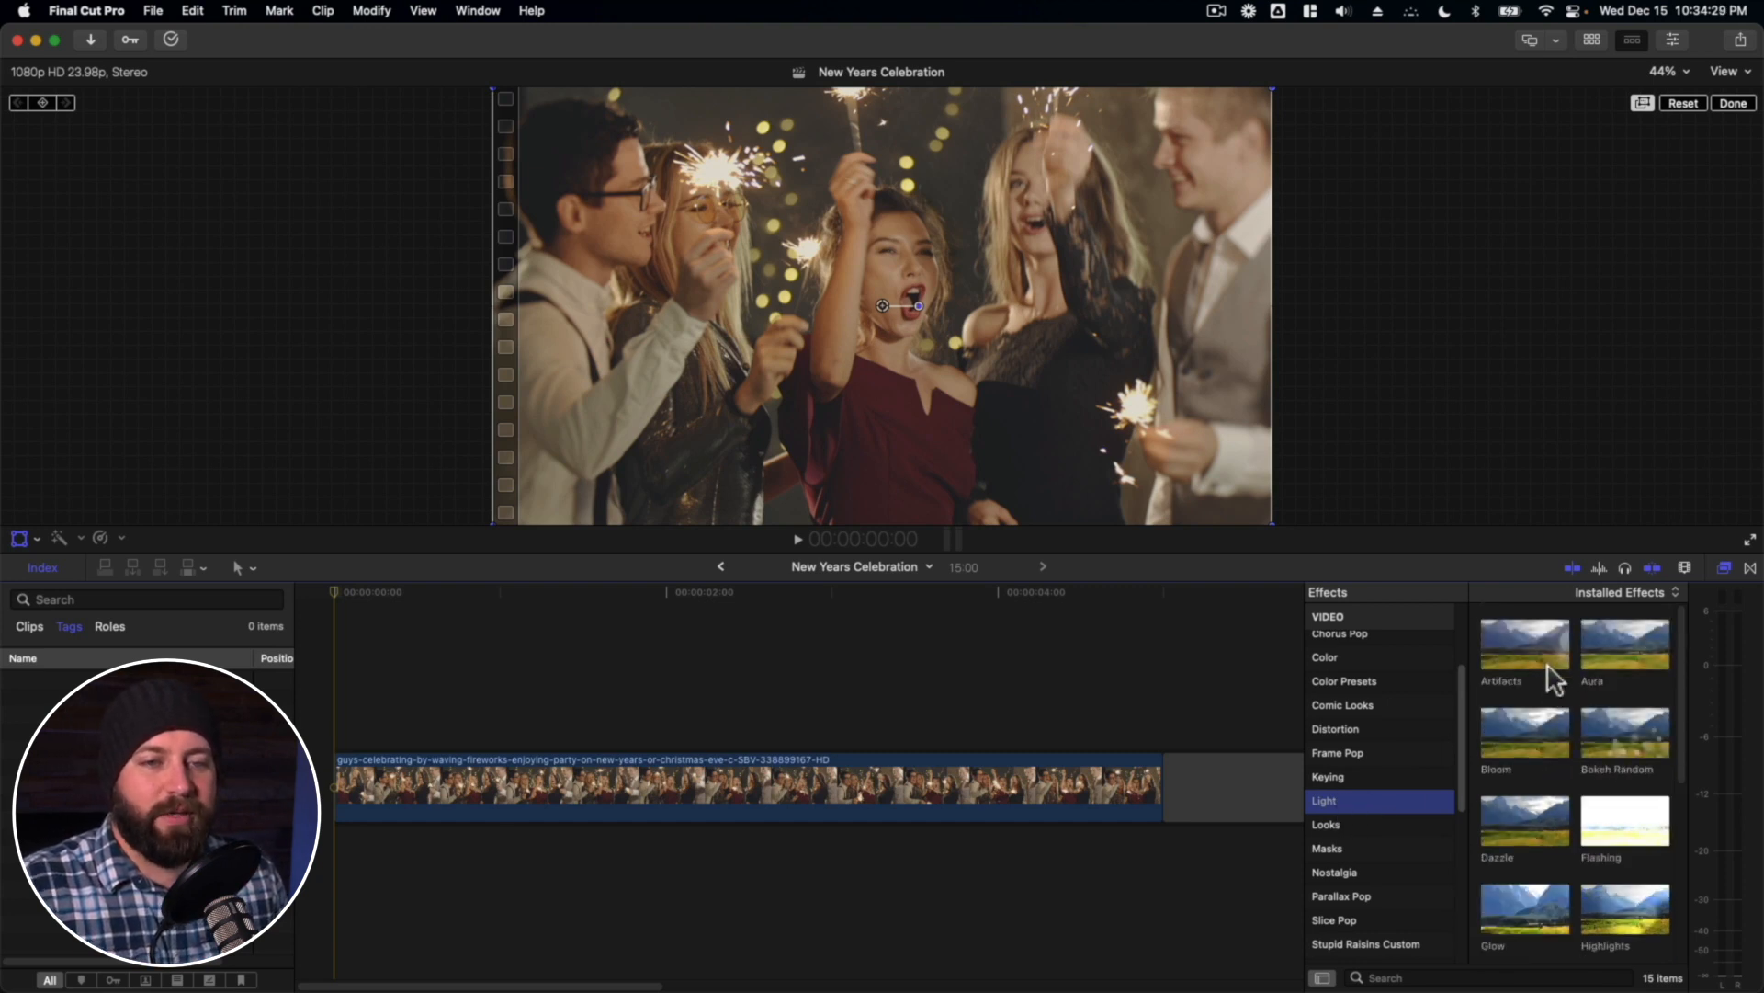
- Preview the Artifacts light effect on the New Year's party clip at 2:06 and apply it to the clip
click(697, 741)
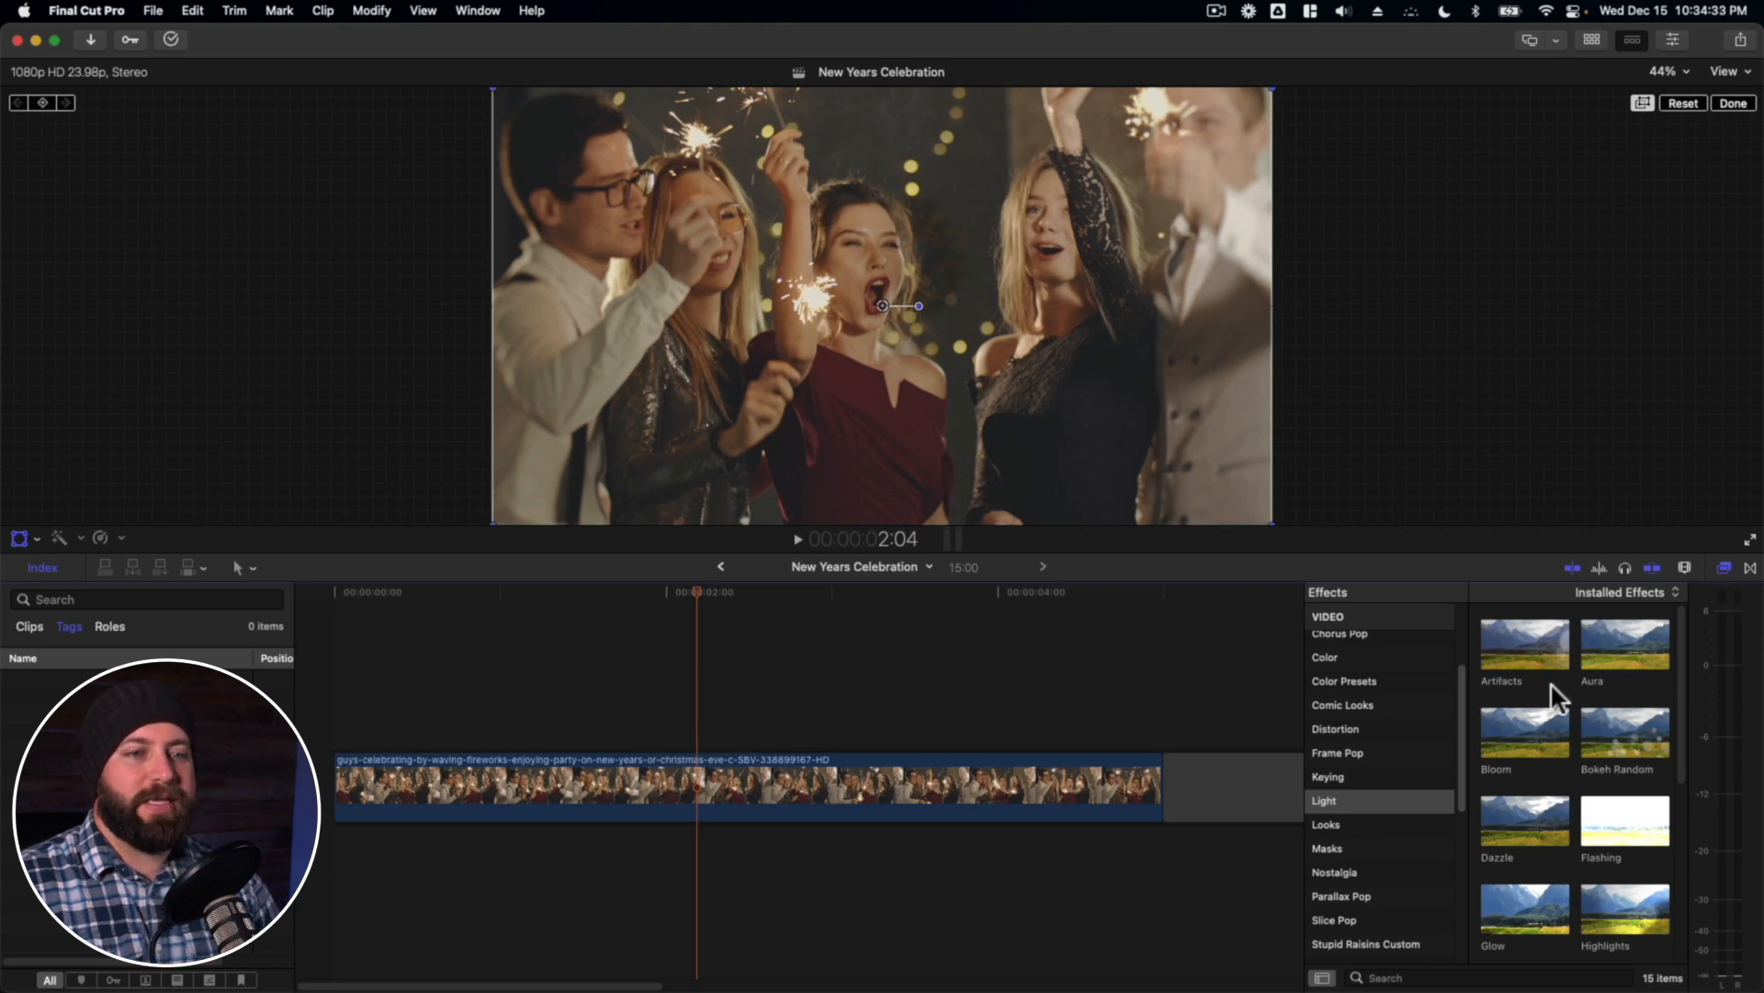
click(780, 746)
click(796, 770)
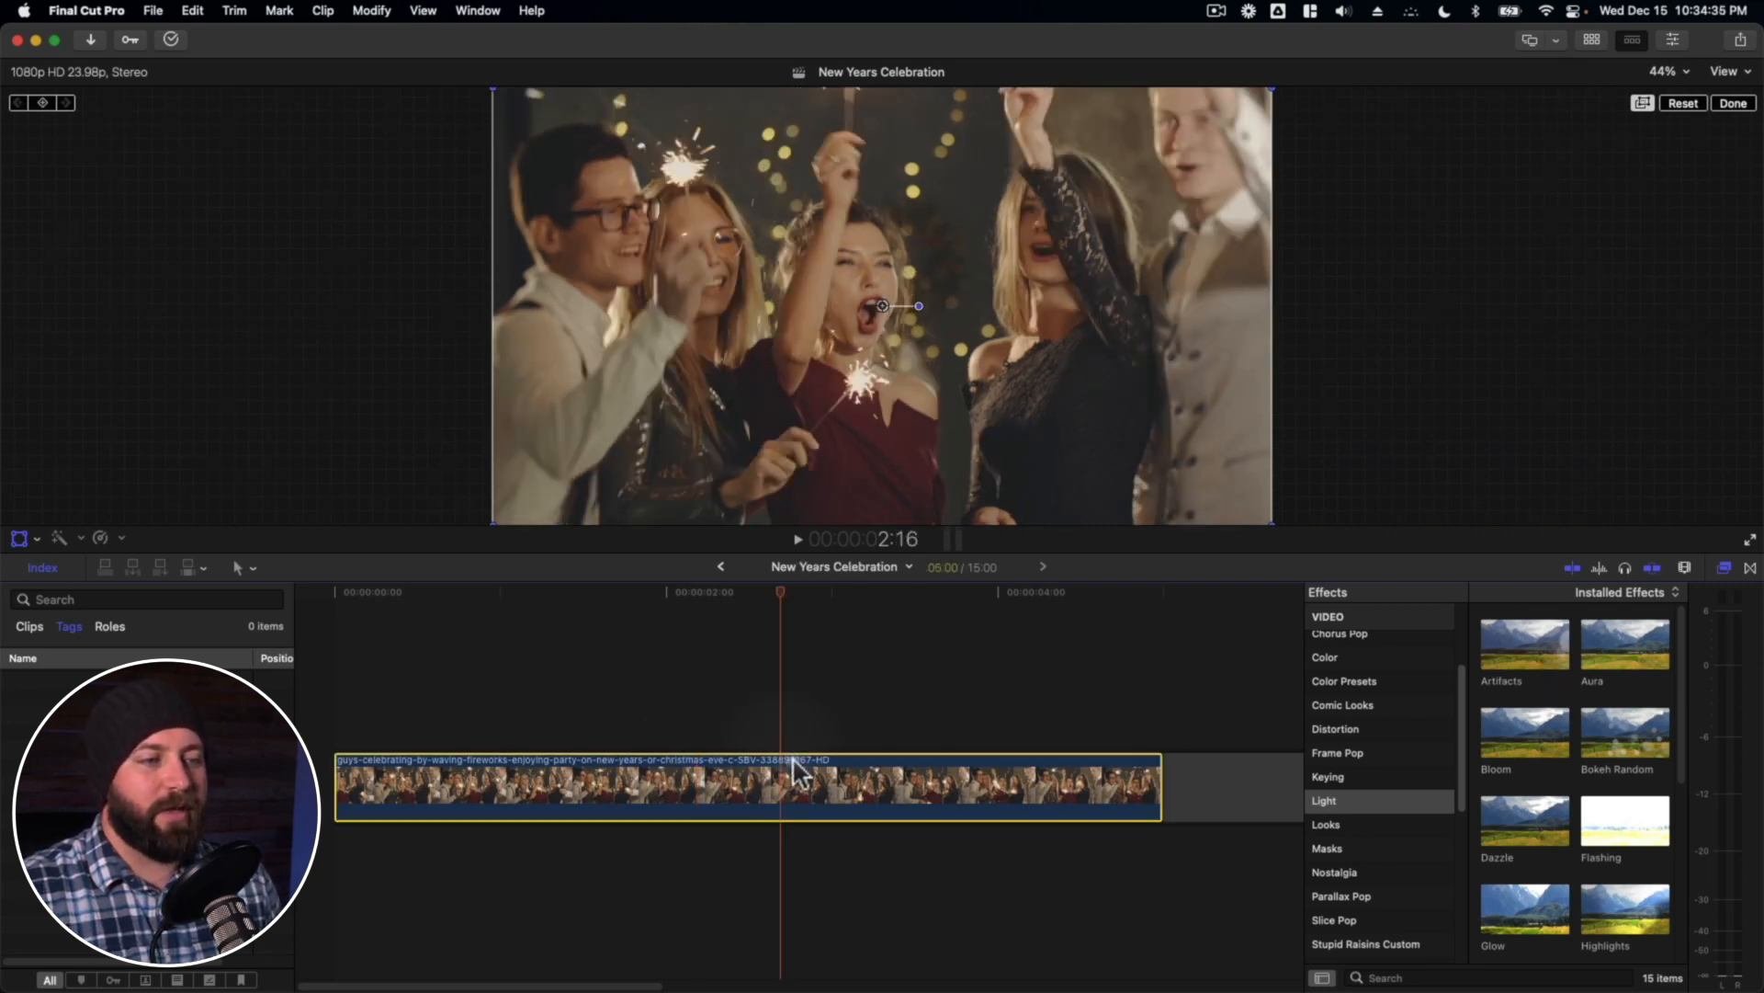
drag(786, 606, 741, 603)
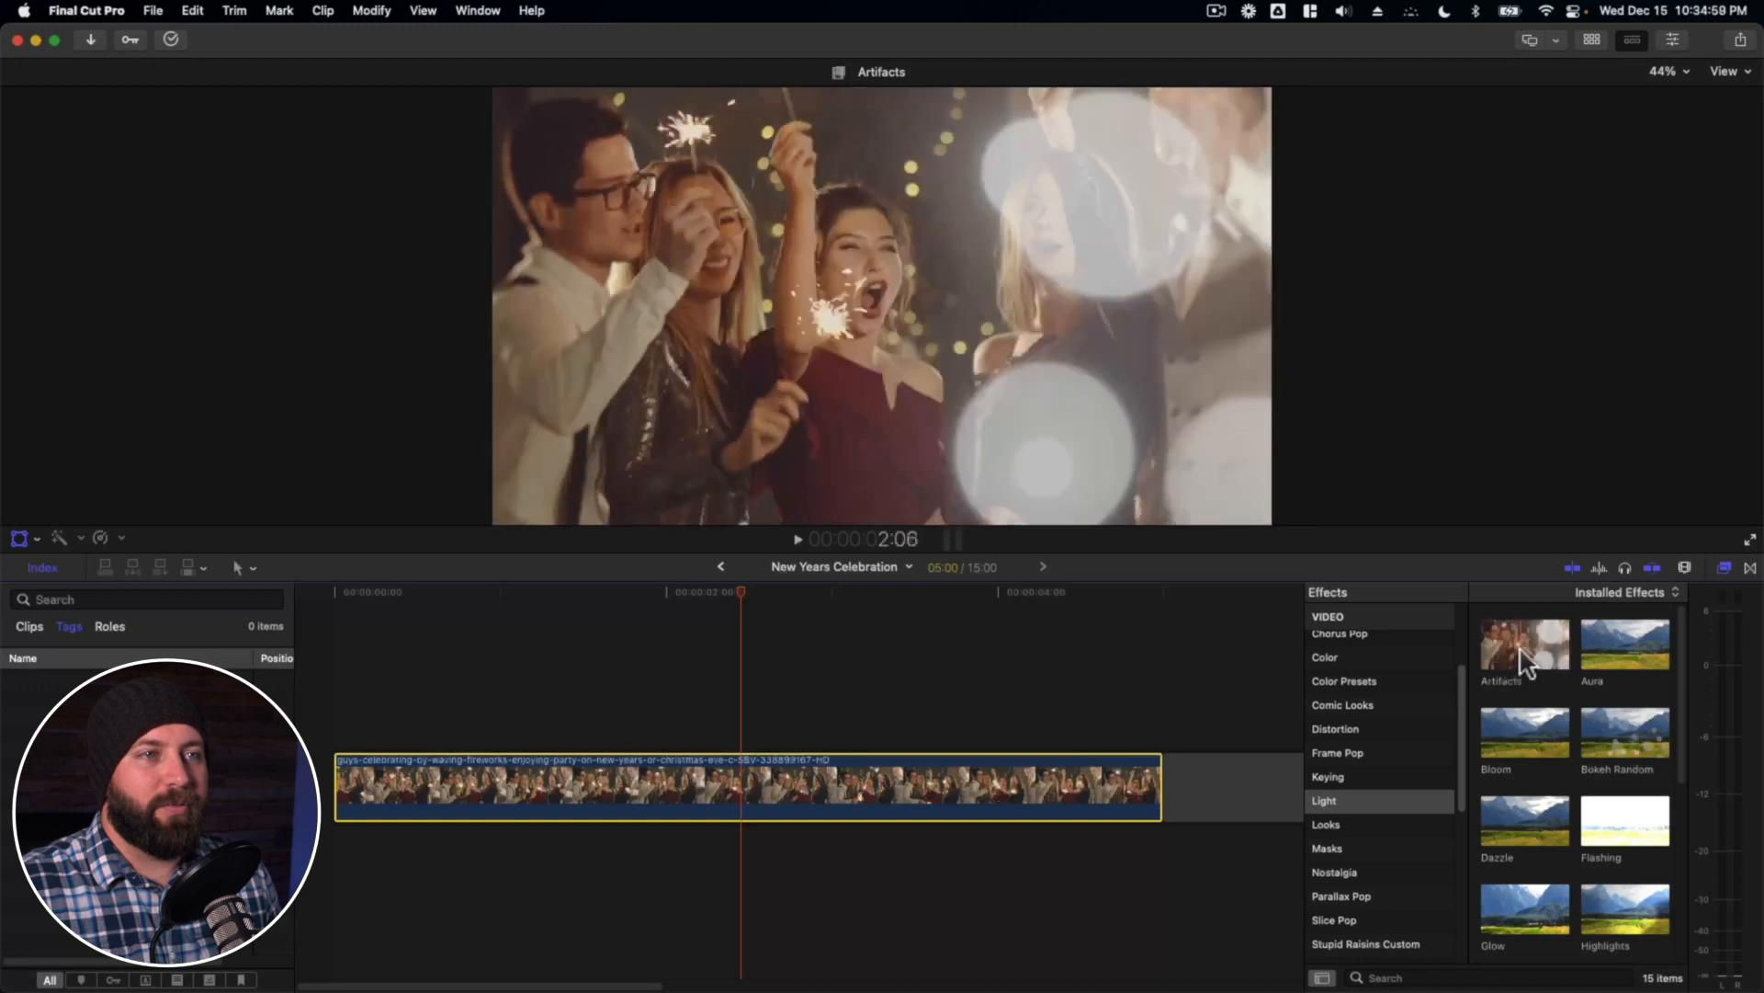
drag(1521, 655, 1056, 781)
click(1016, 763)
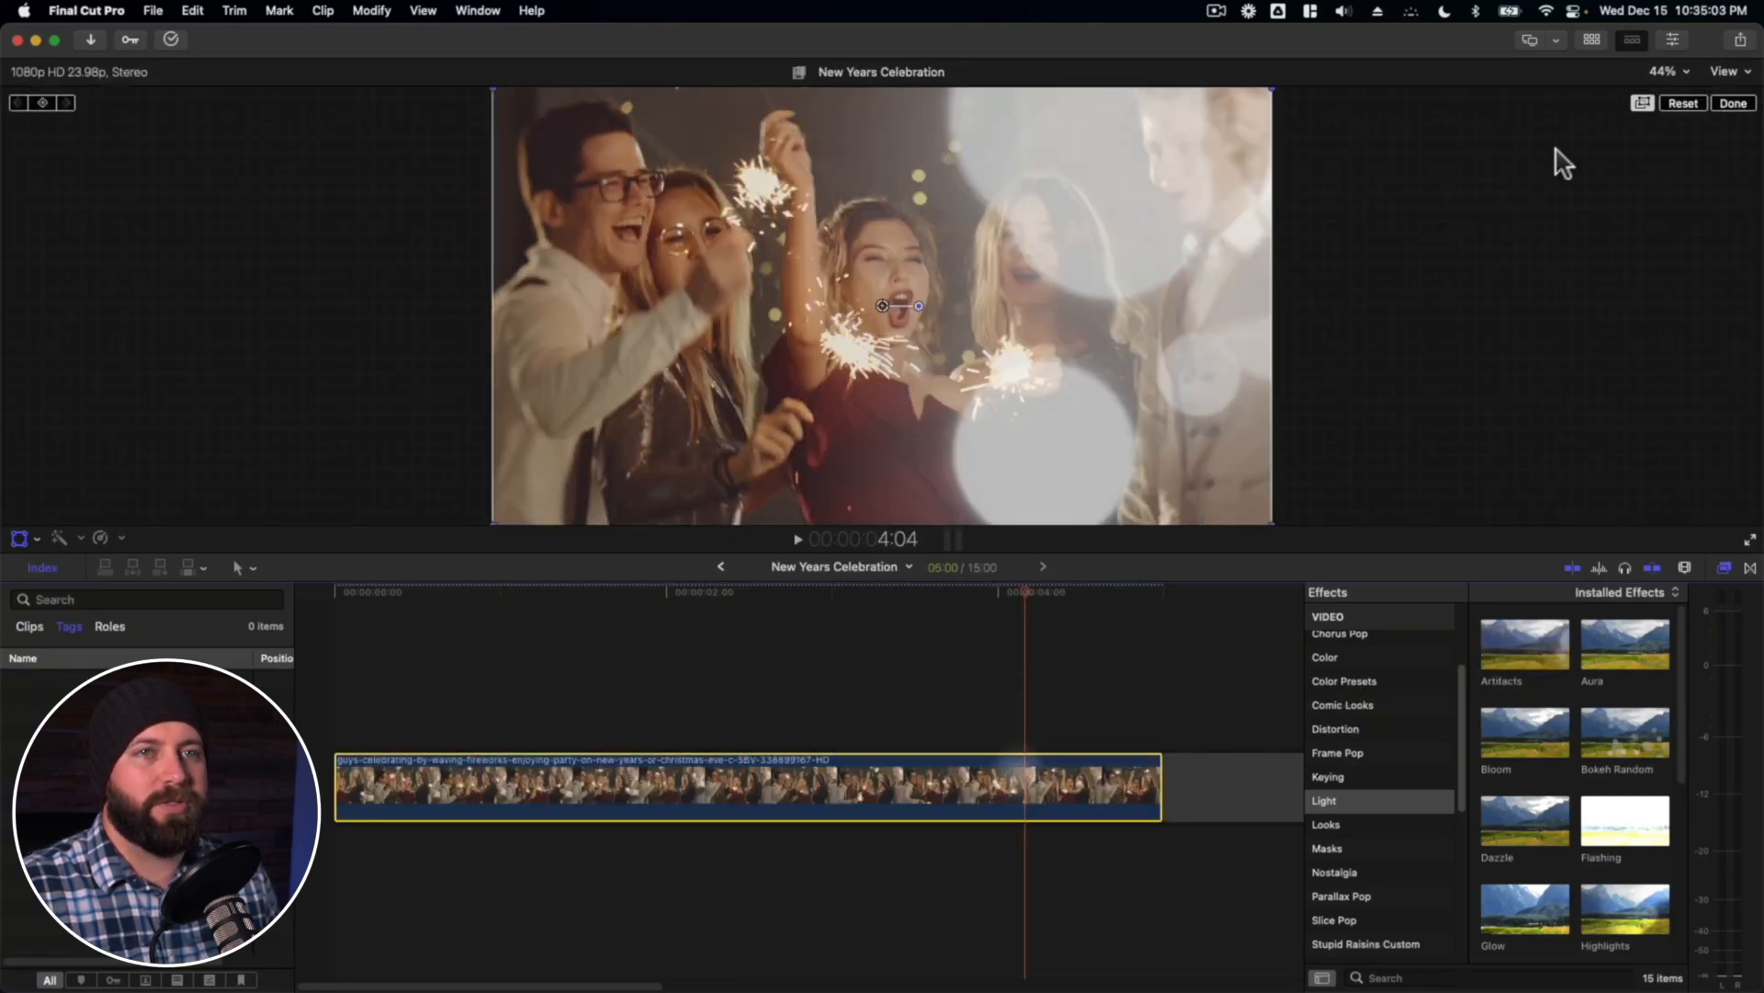
- Set the Artifacts effect's opacity to 6.34% and play the party clip to check it
click(1673, 42)
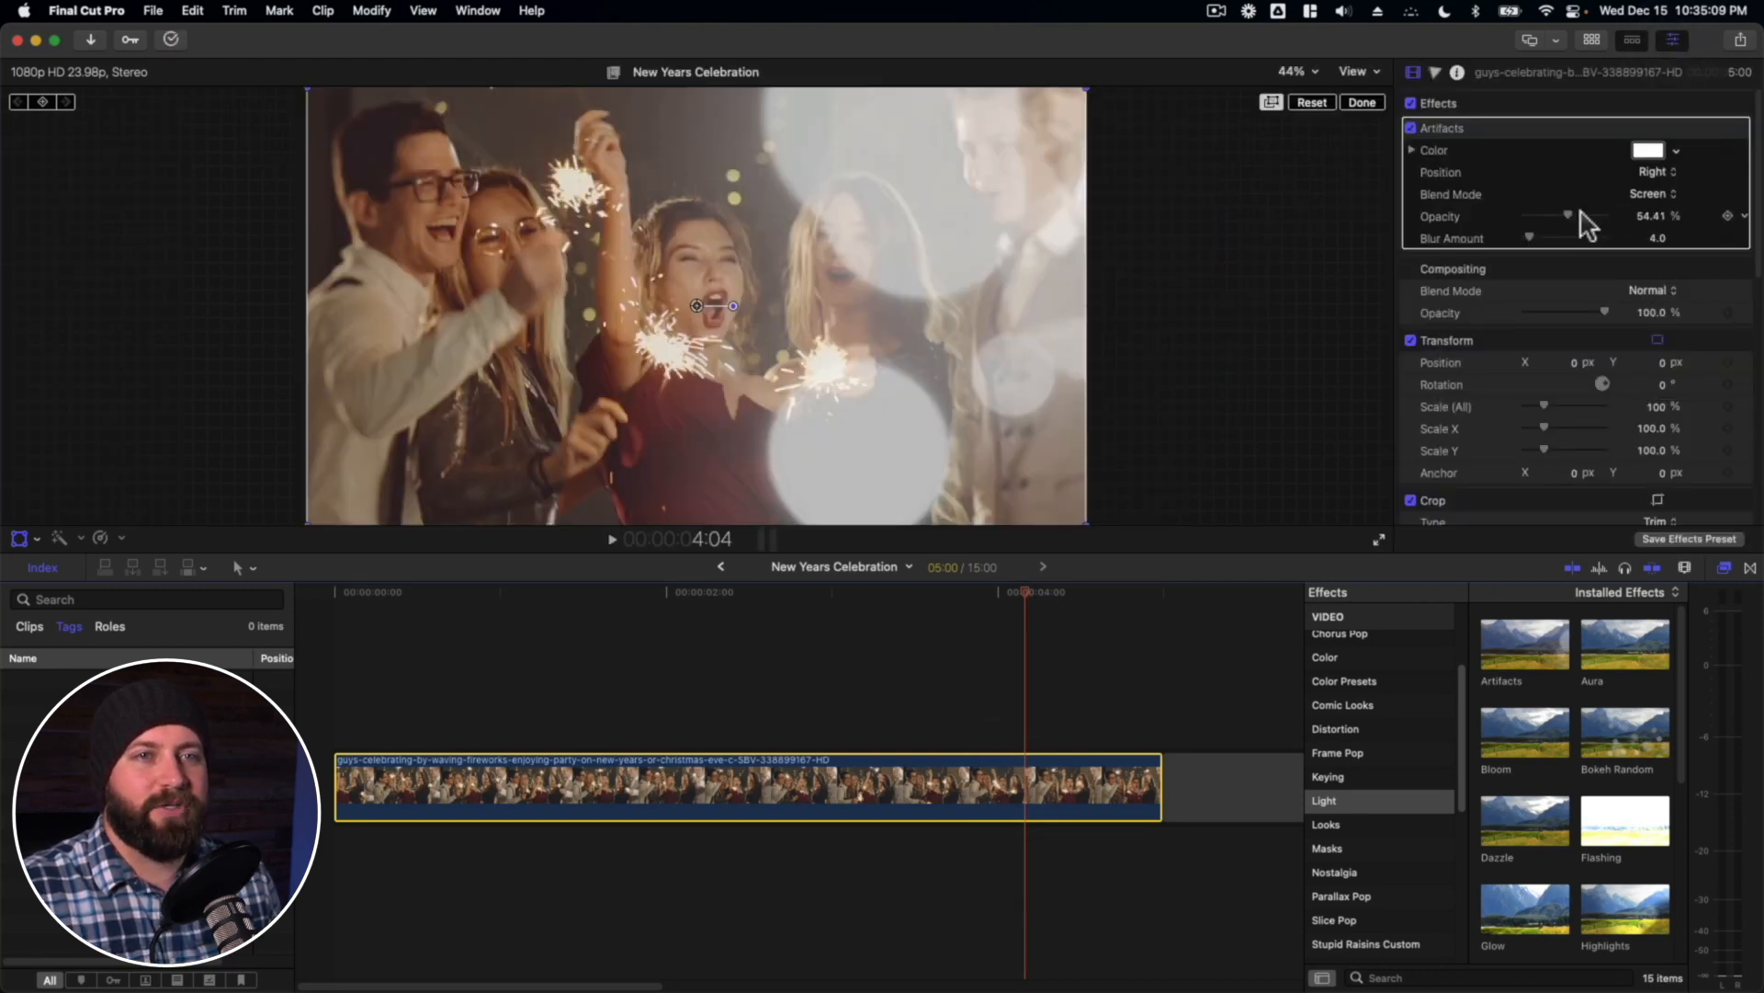
drag(1567, 214, 1530, 215)
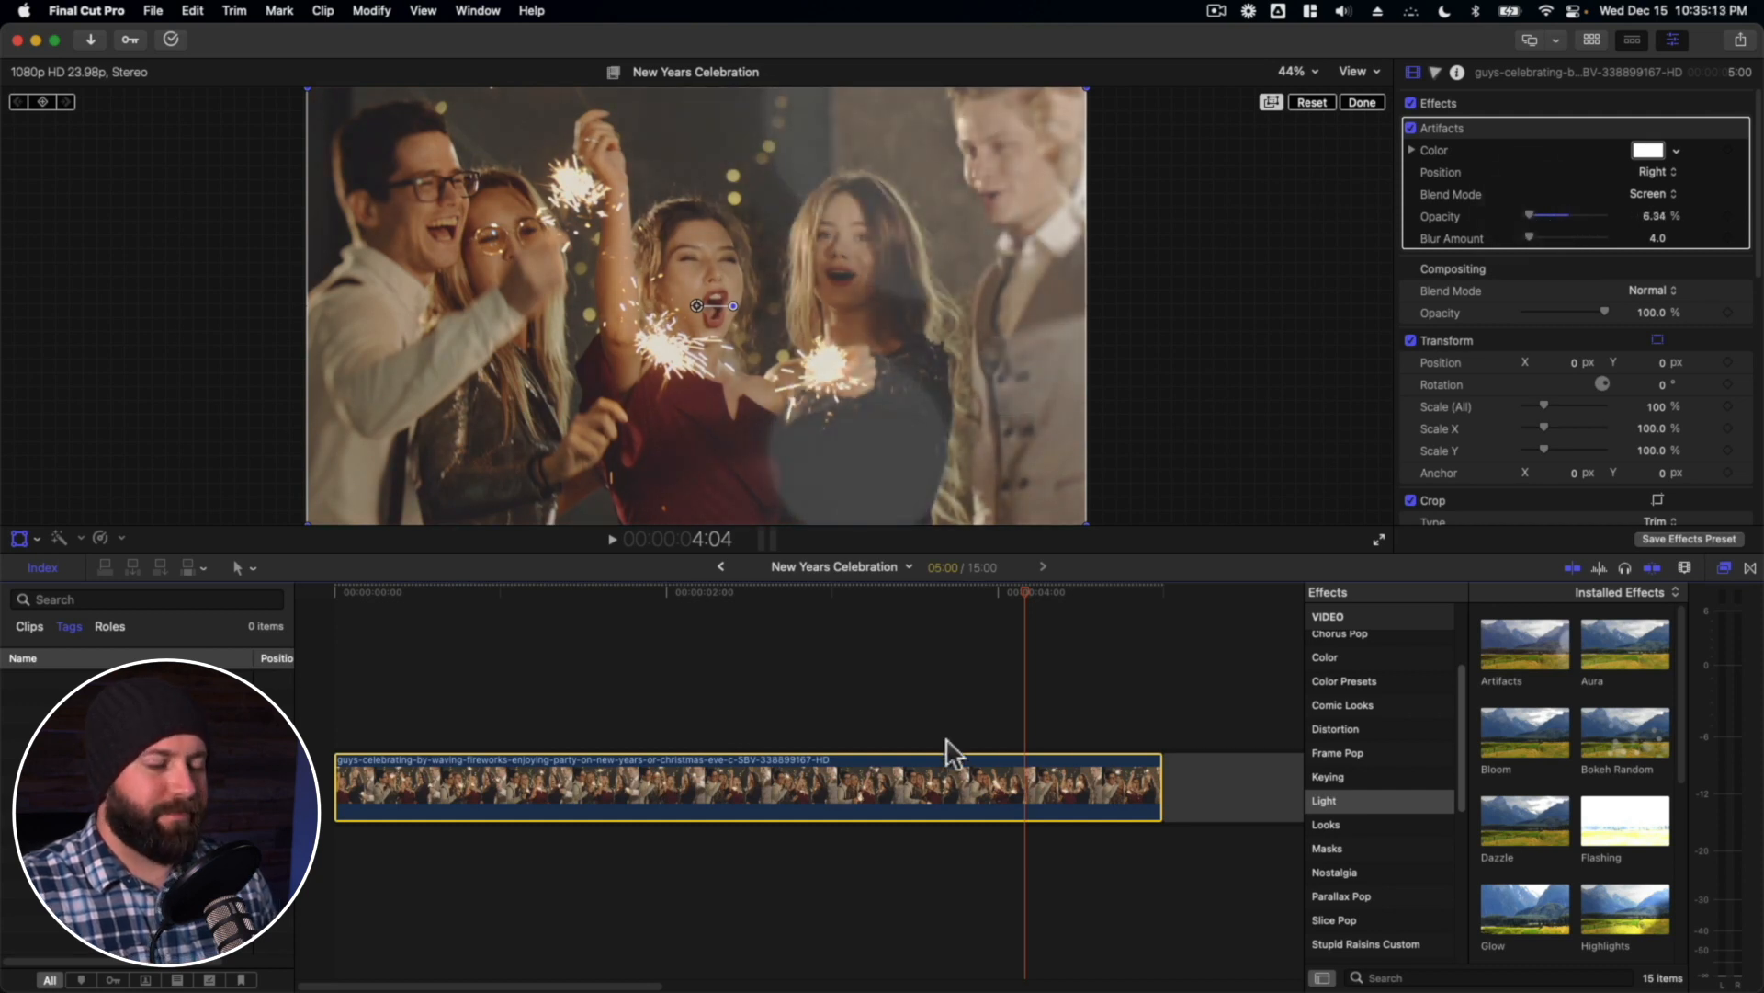
click(947, 738)
key(space)
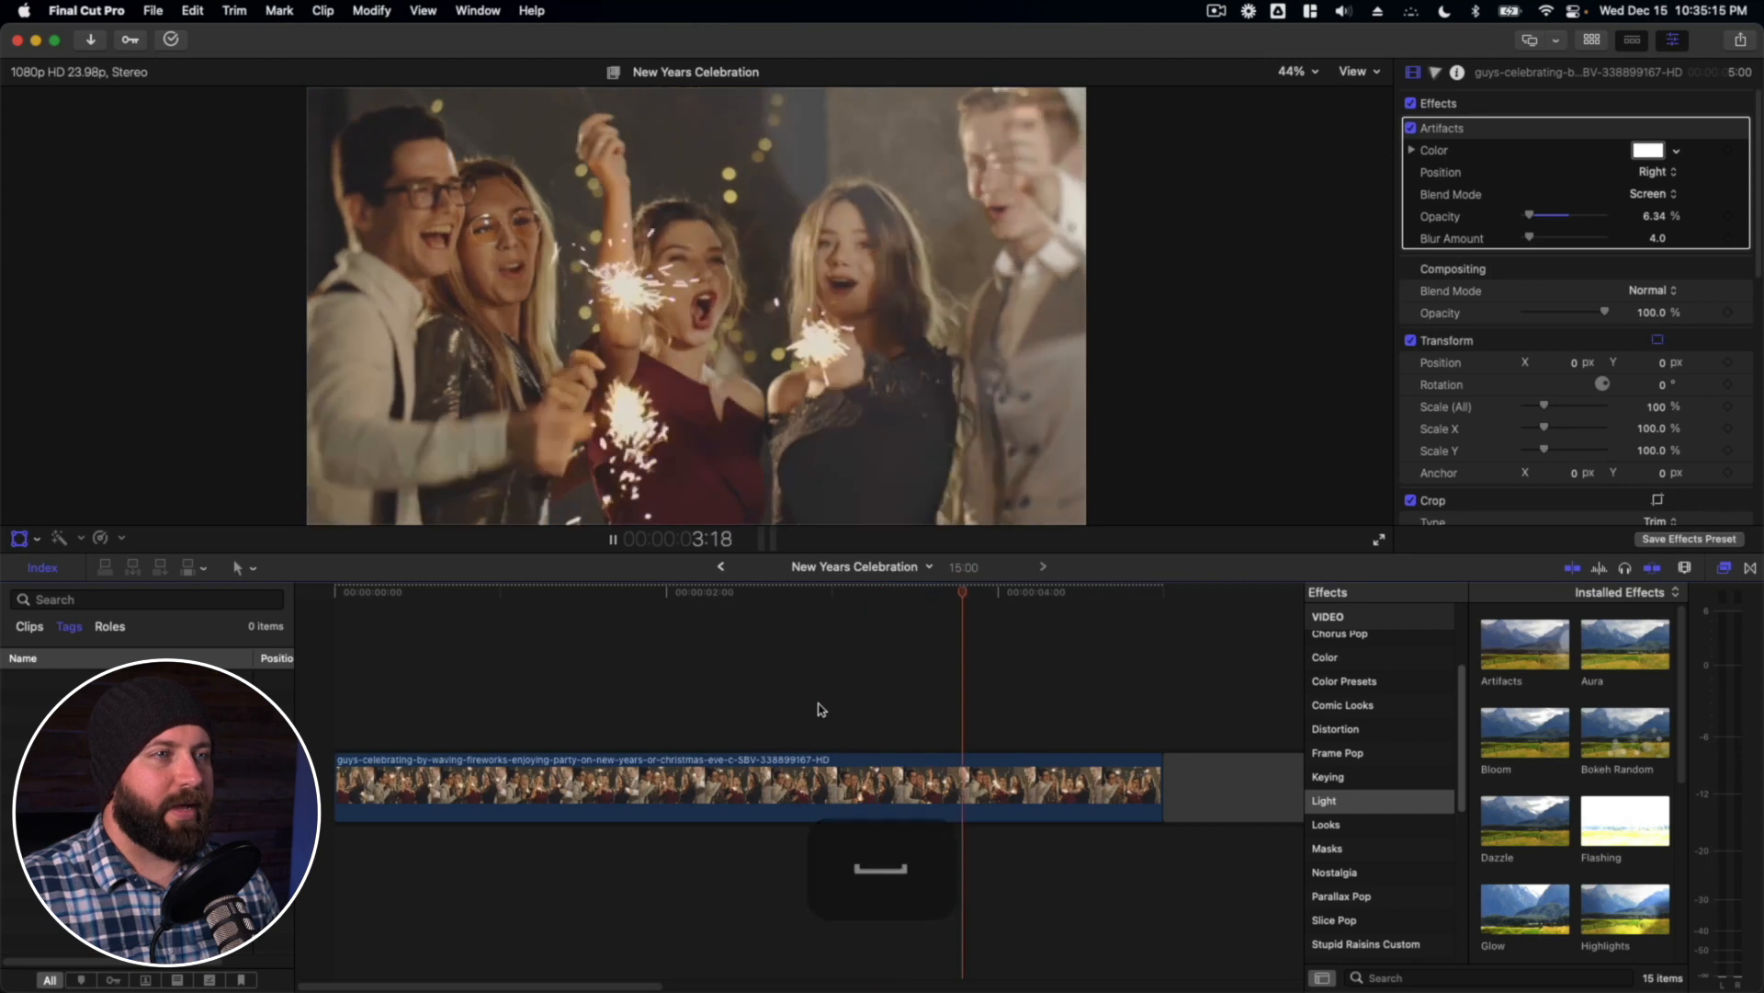
key(space)
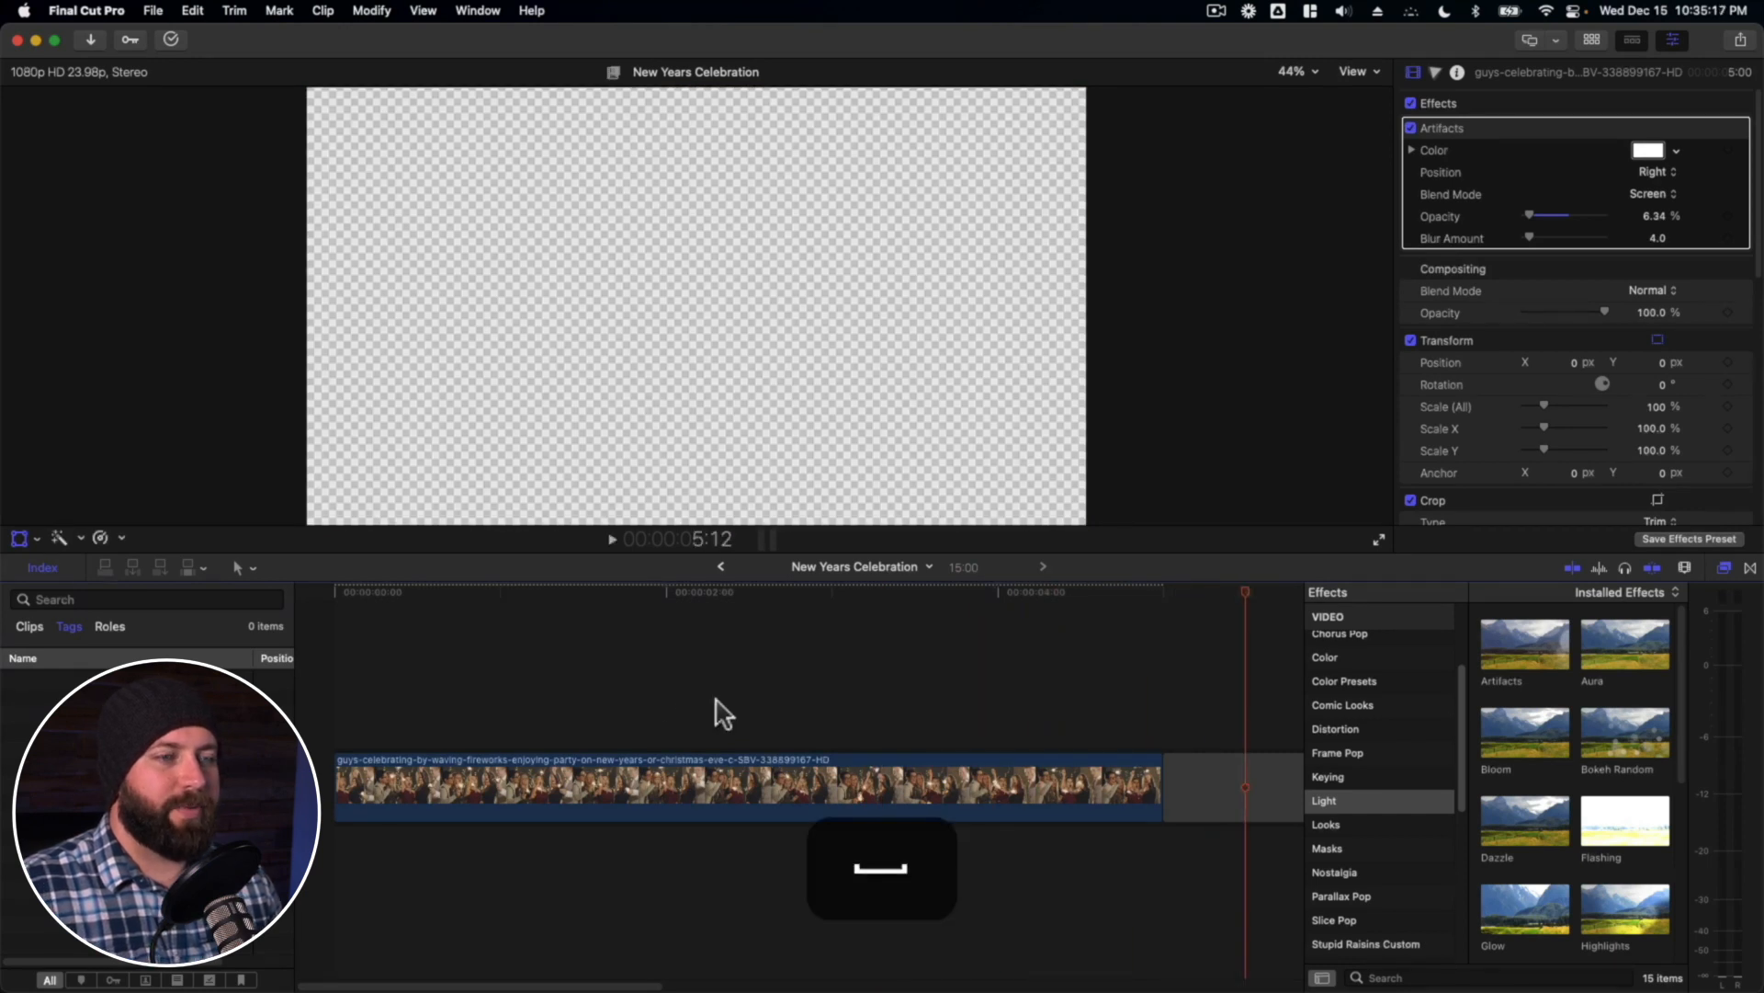
click(530, 698)
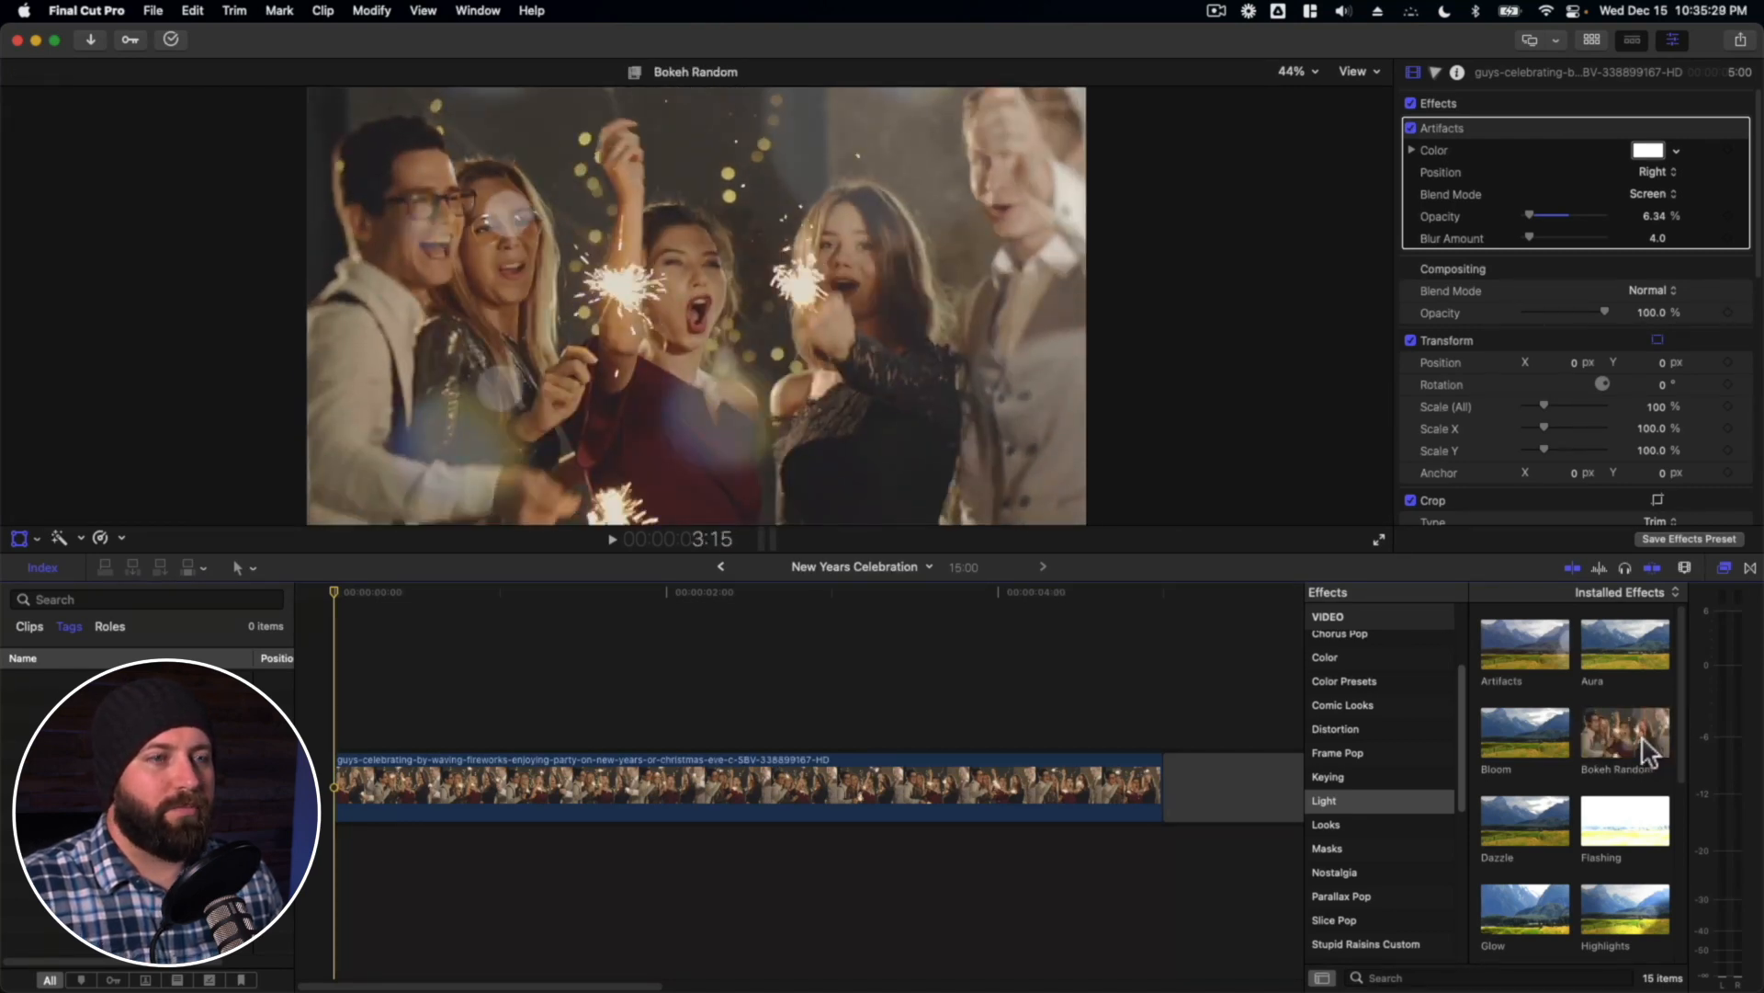
- Apply the Glow light effect to the party clip, try a lower amount, and return it to 100
click(1643, 750)
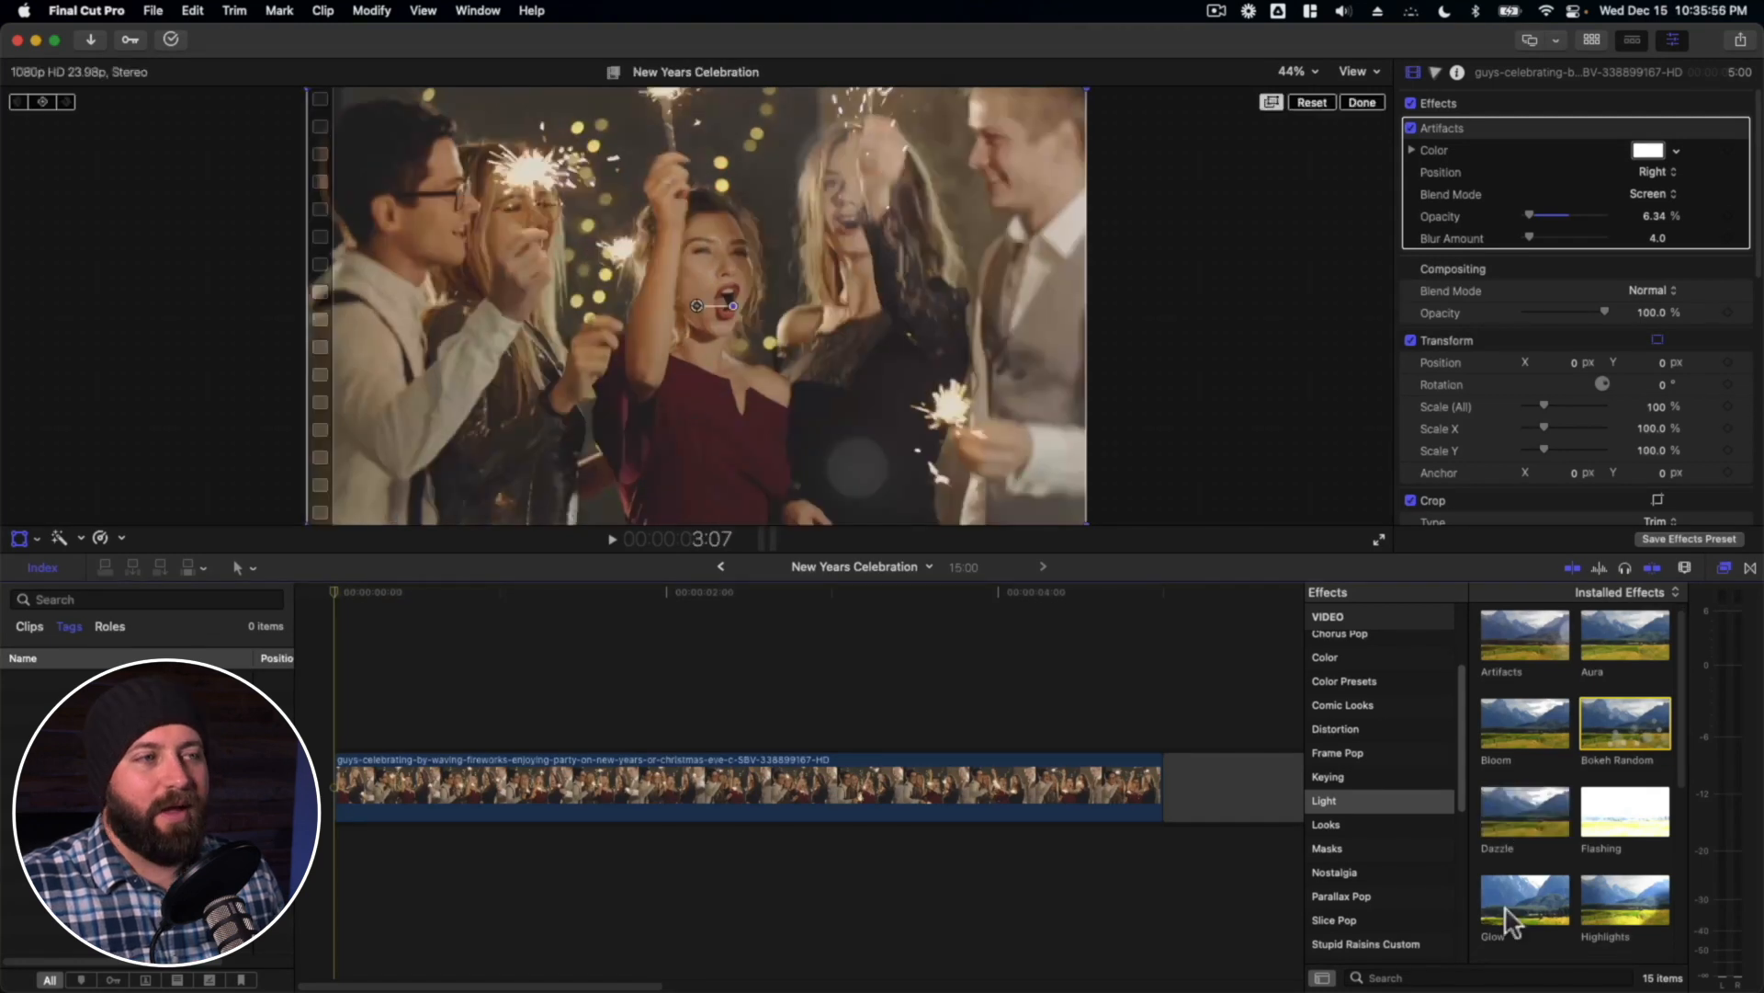
scroll(1508, 919, down, 1)
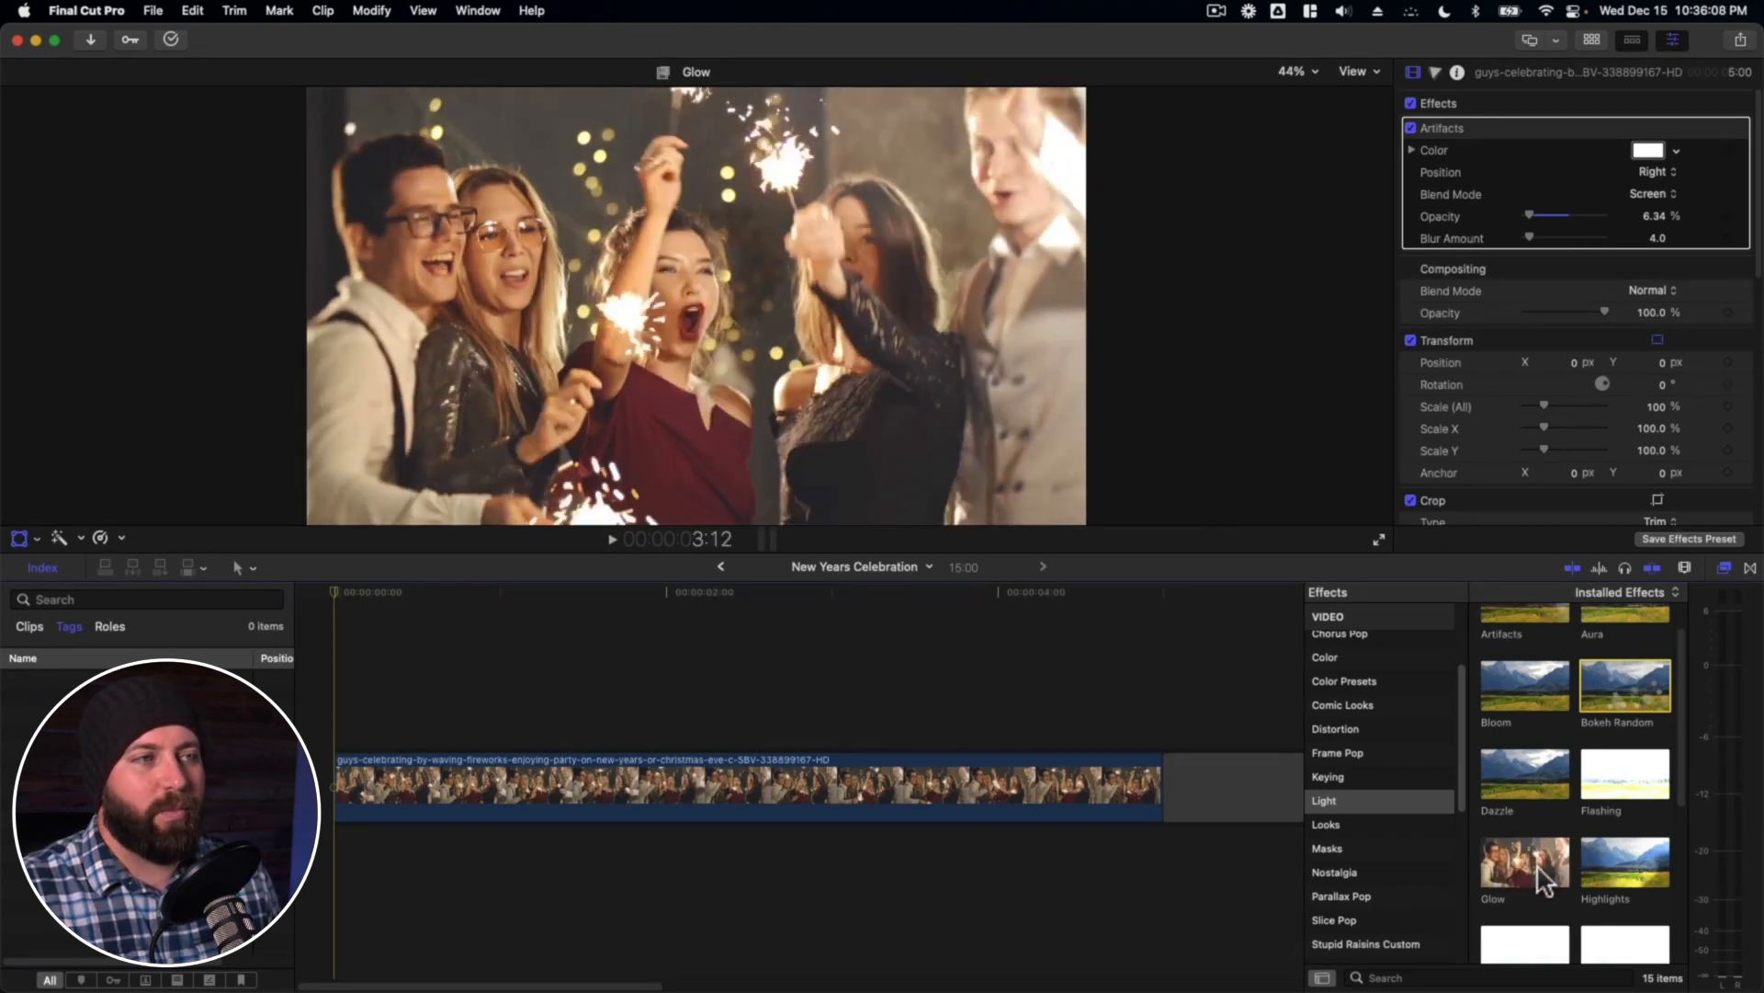
drag(1521, 880, 993, 808)
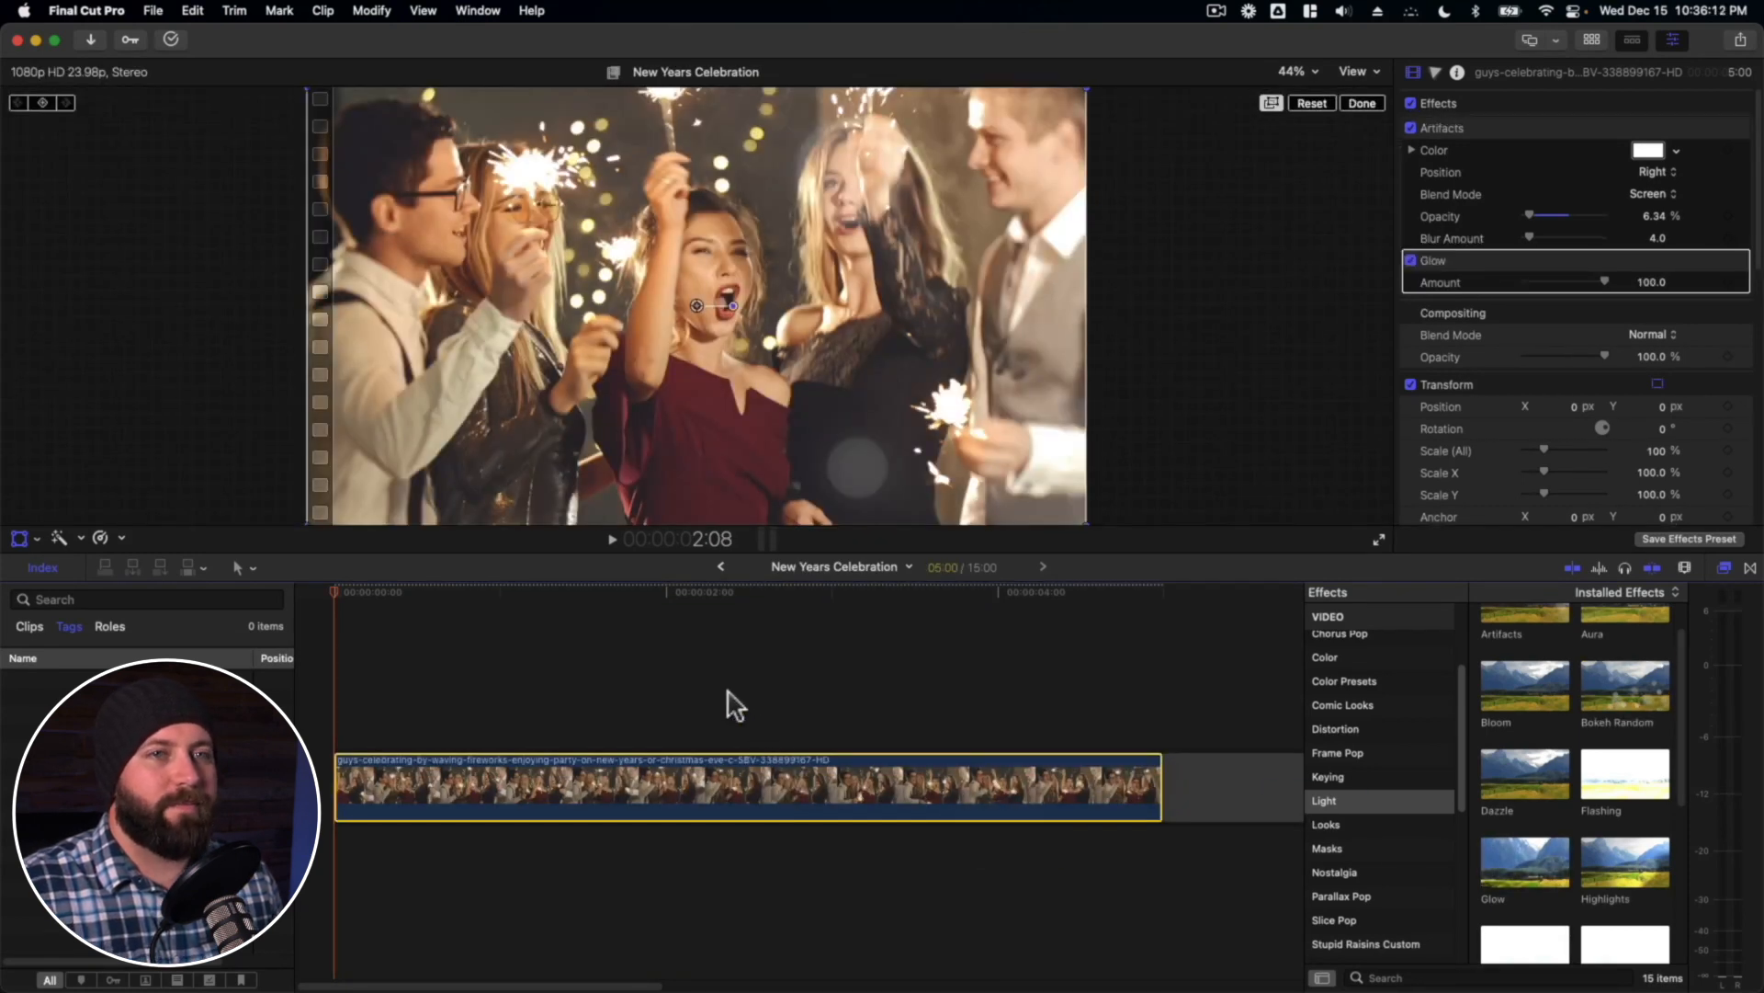
click(726, 703)
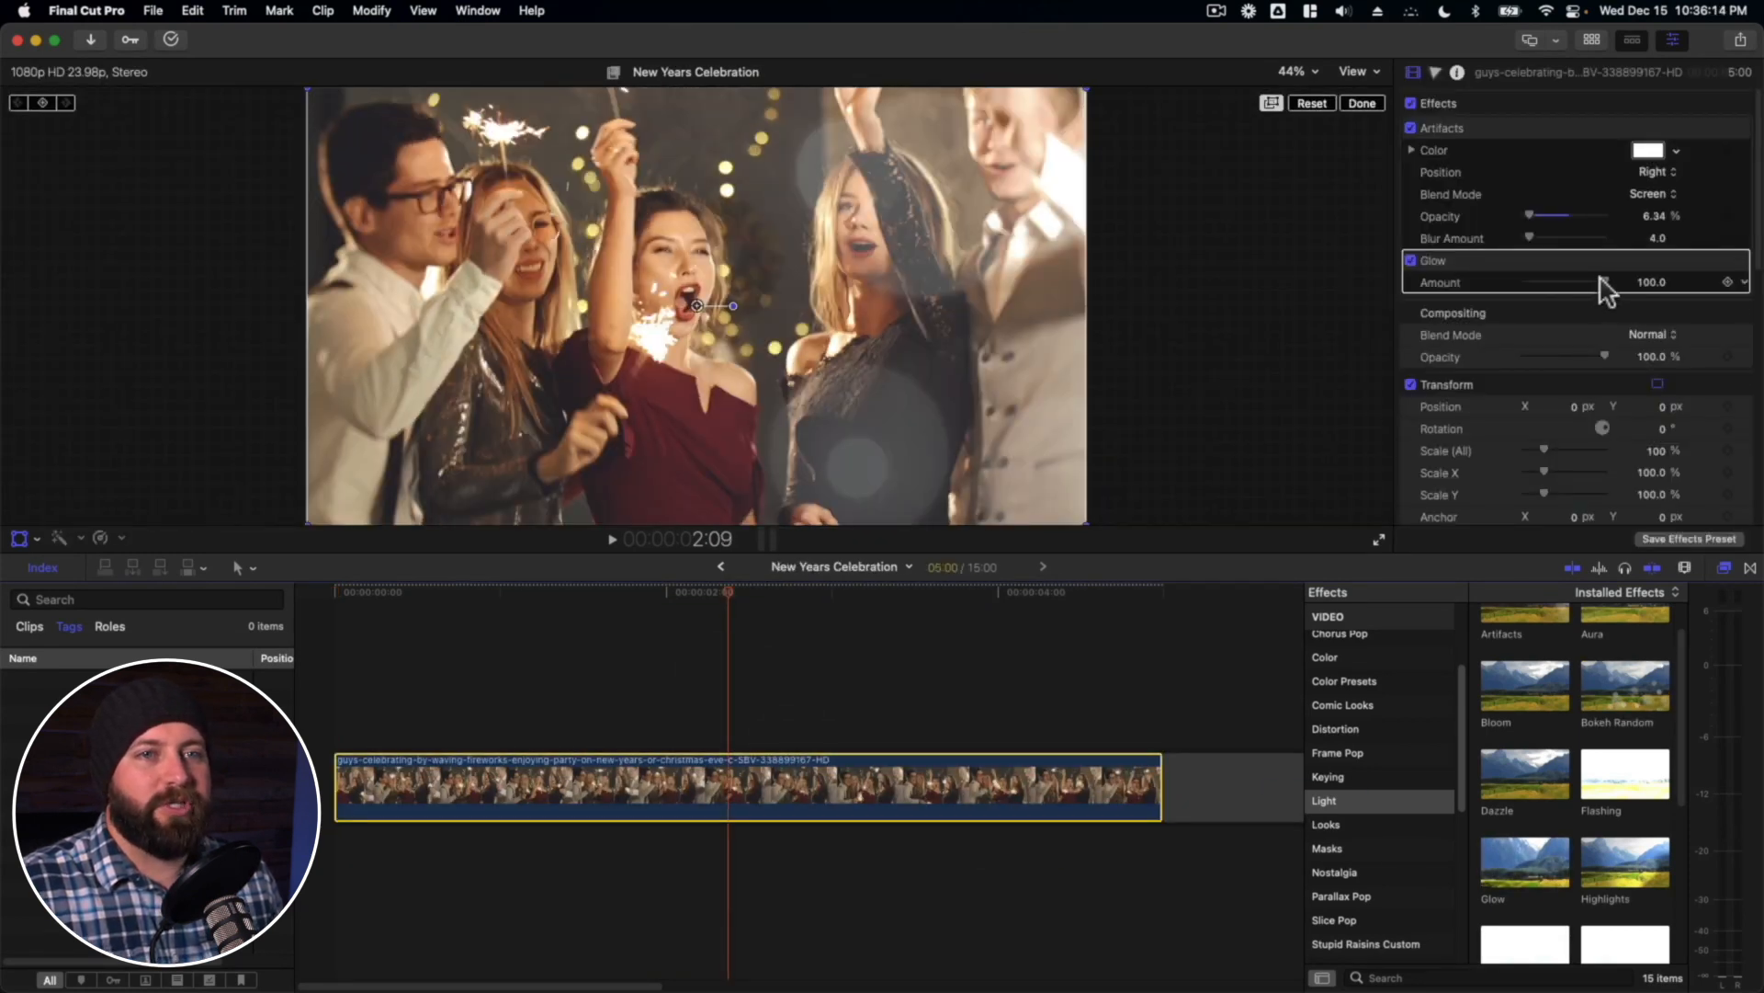
drag(1597, 281, 1540, 288)
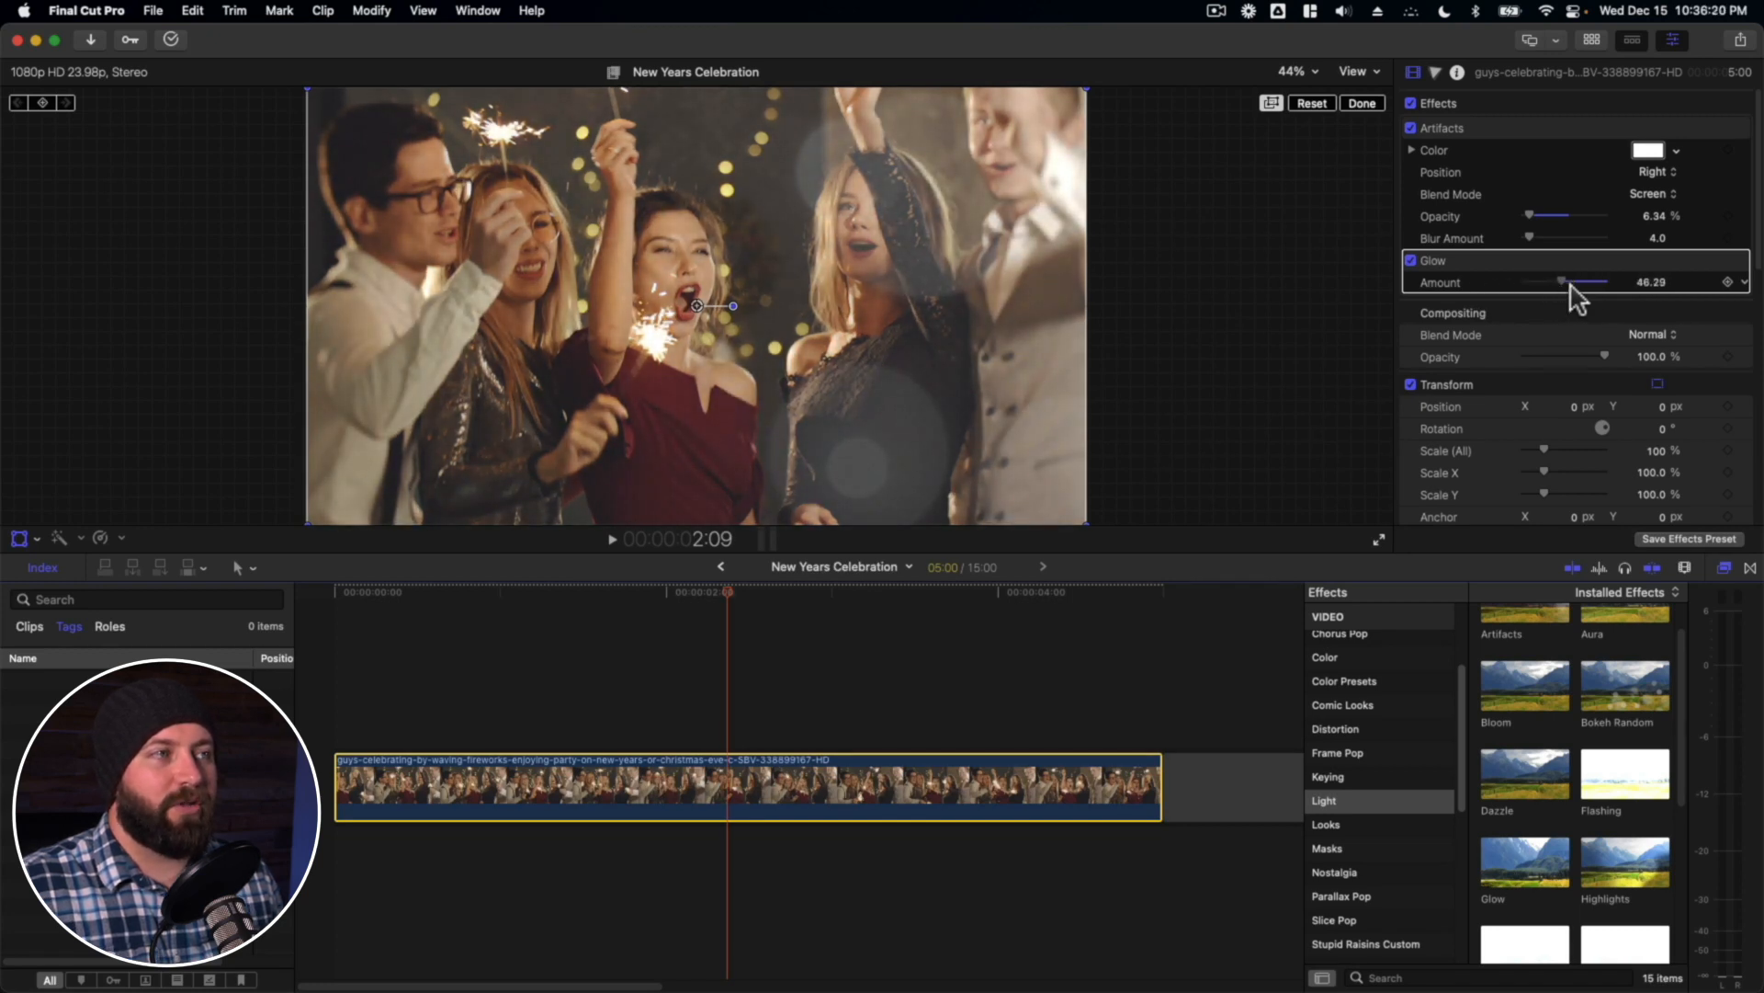
drag(1565, 284, 1669, 284)
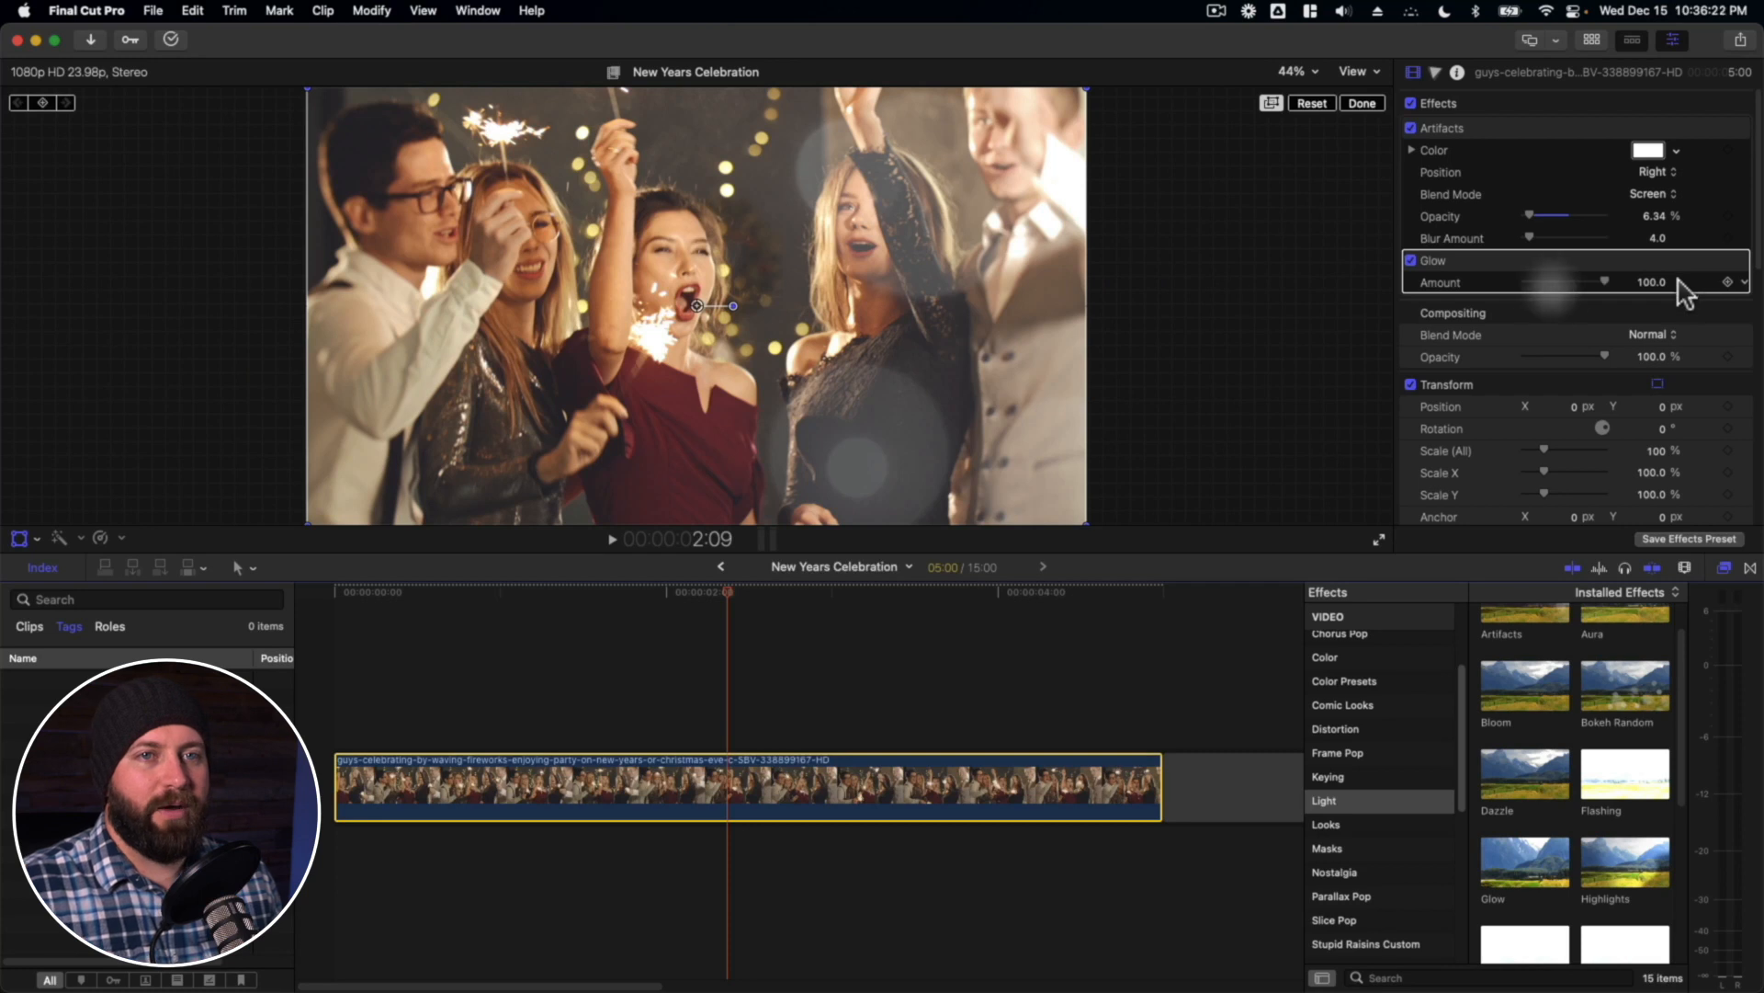
- Apply the Camcorder effect from the Stylize category to the party clip and play its beginning
scroll(1488, 763, down, 5)
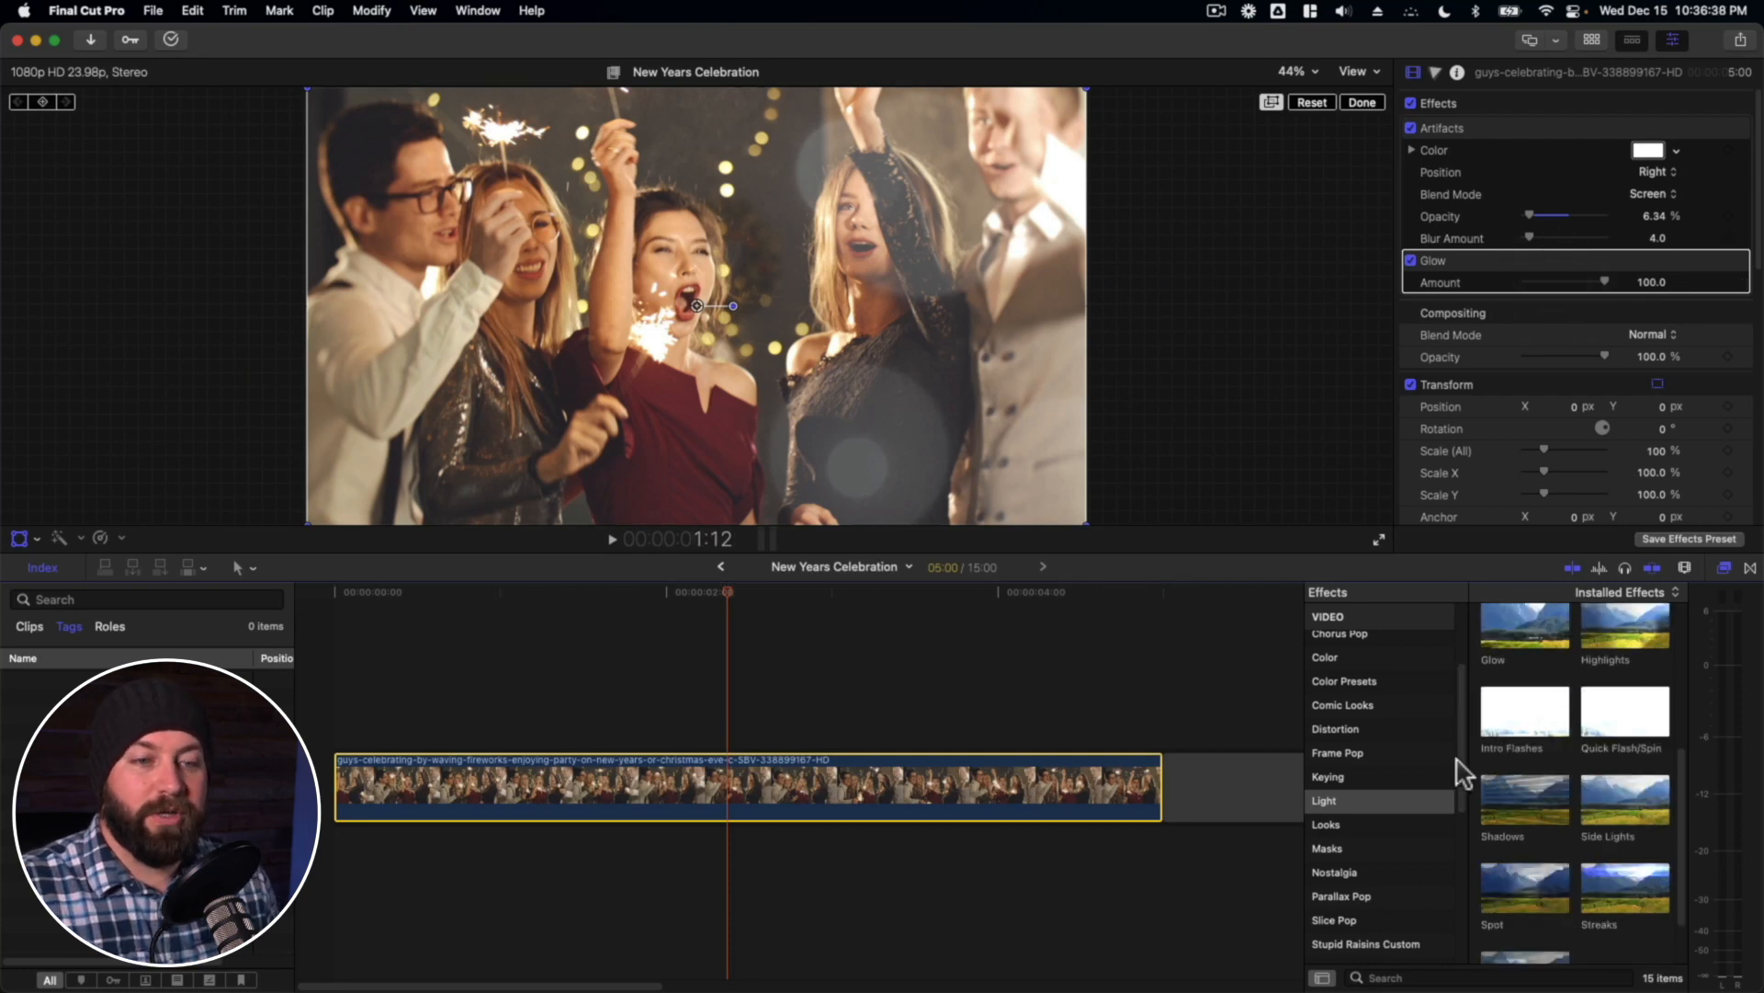
drag(1470, 766, 1450, 839)
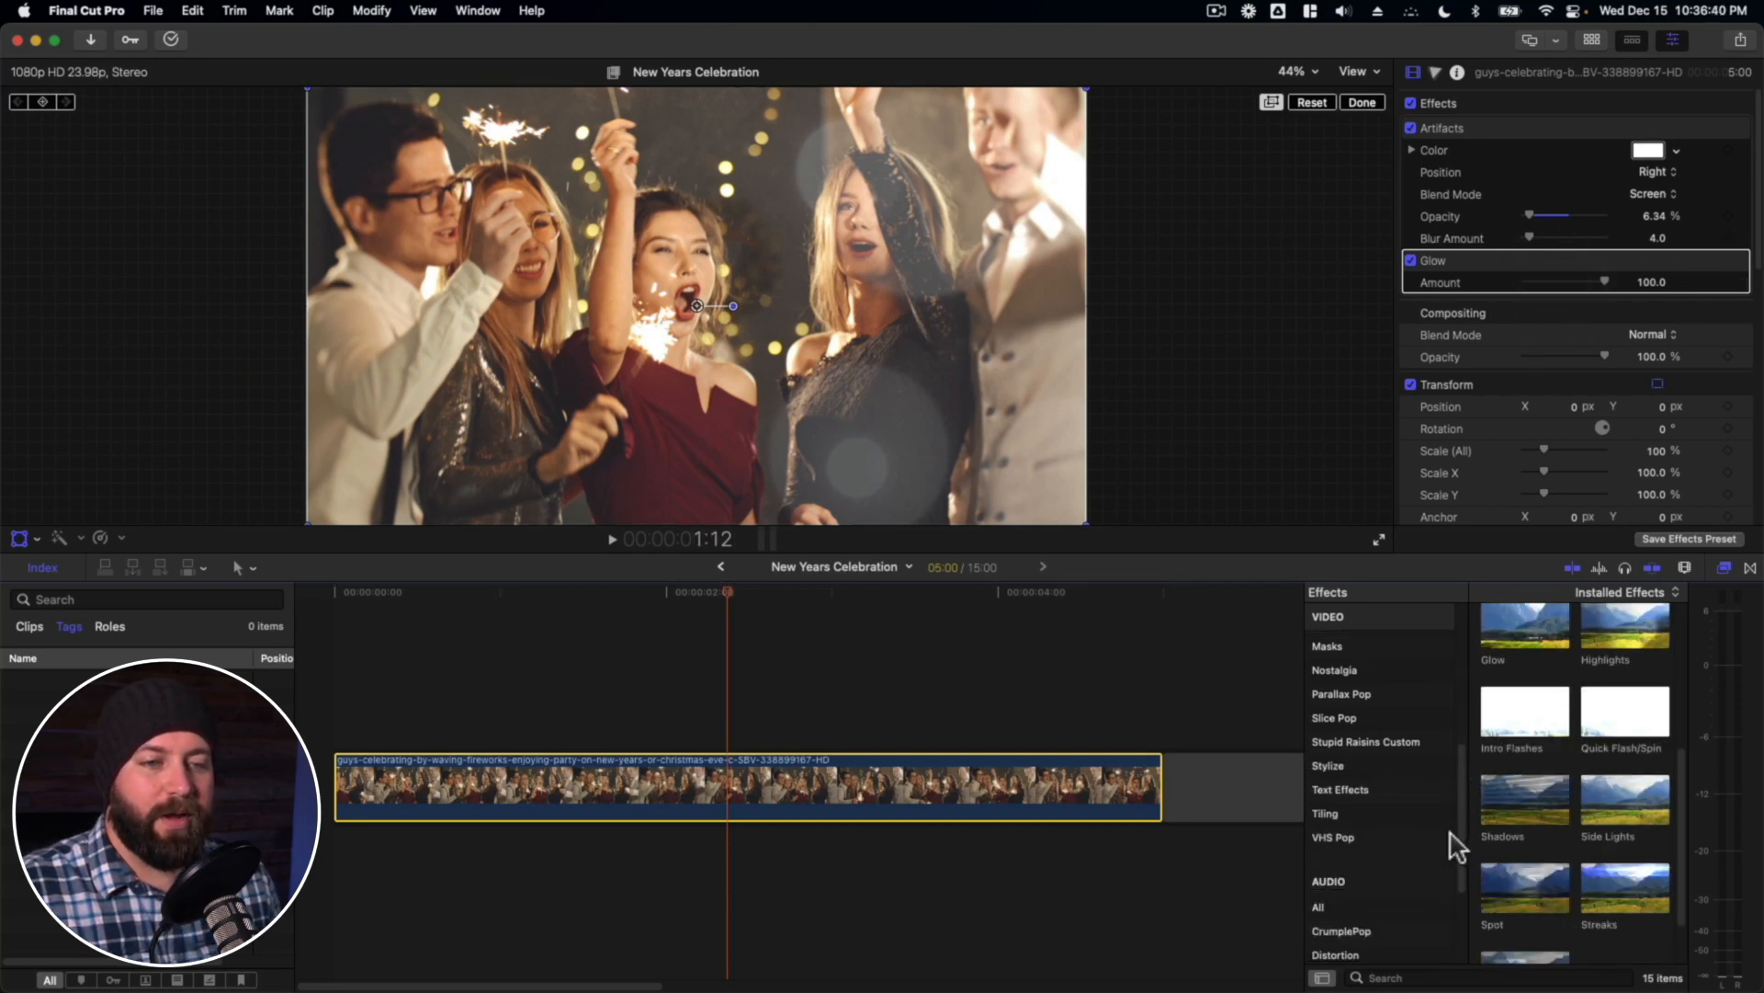
click(1332, 768)
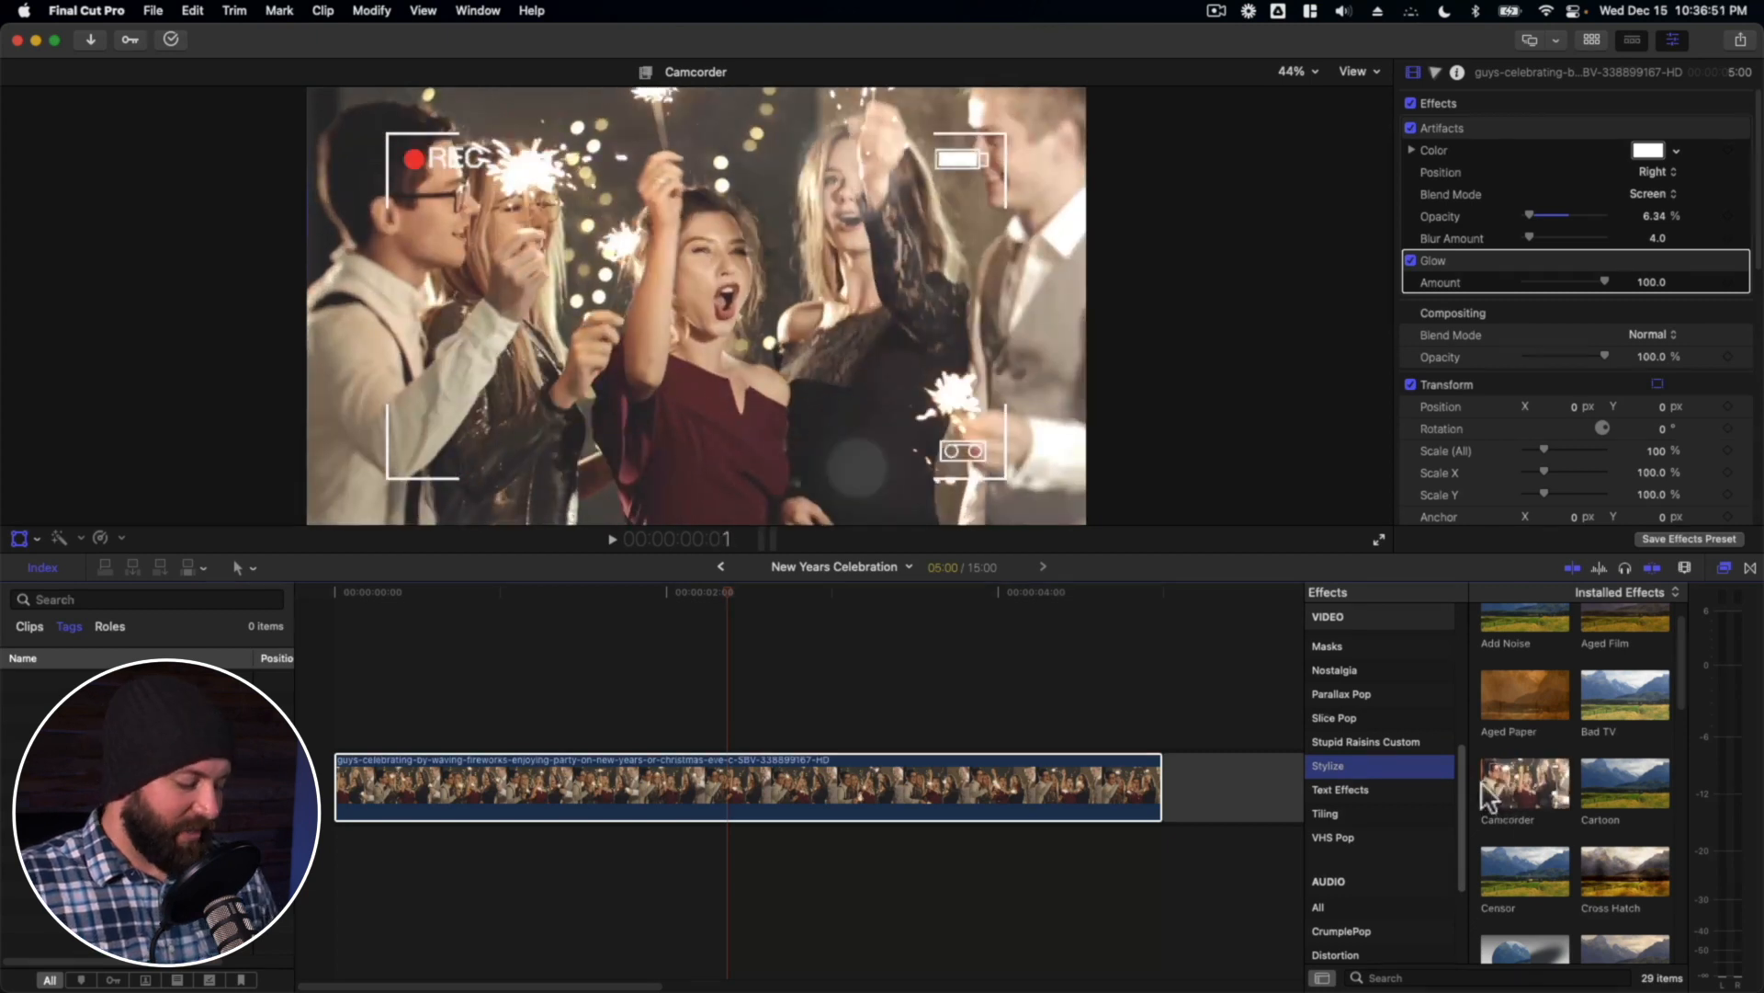
key(space)
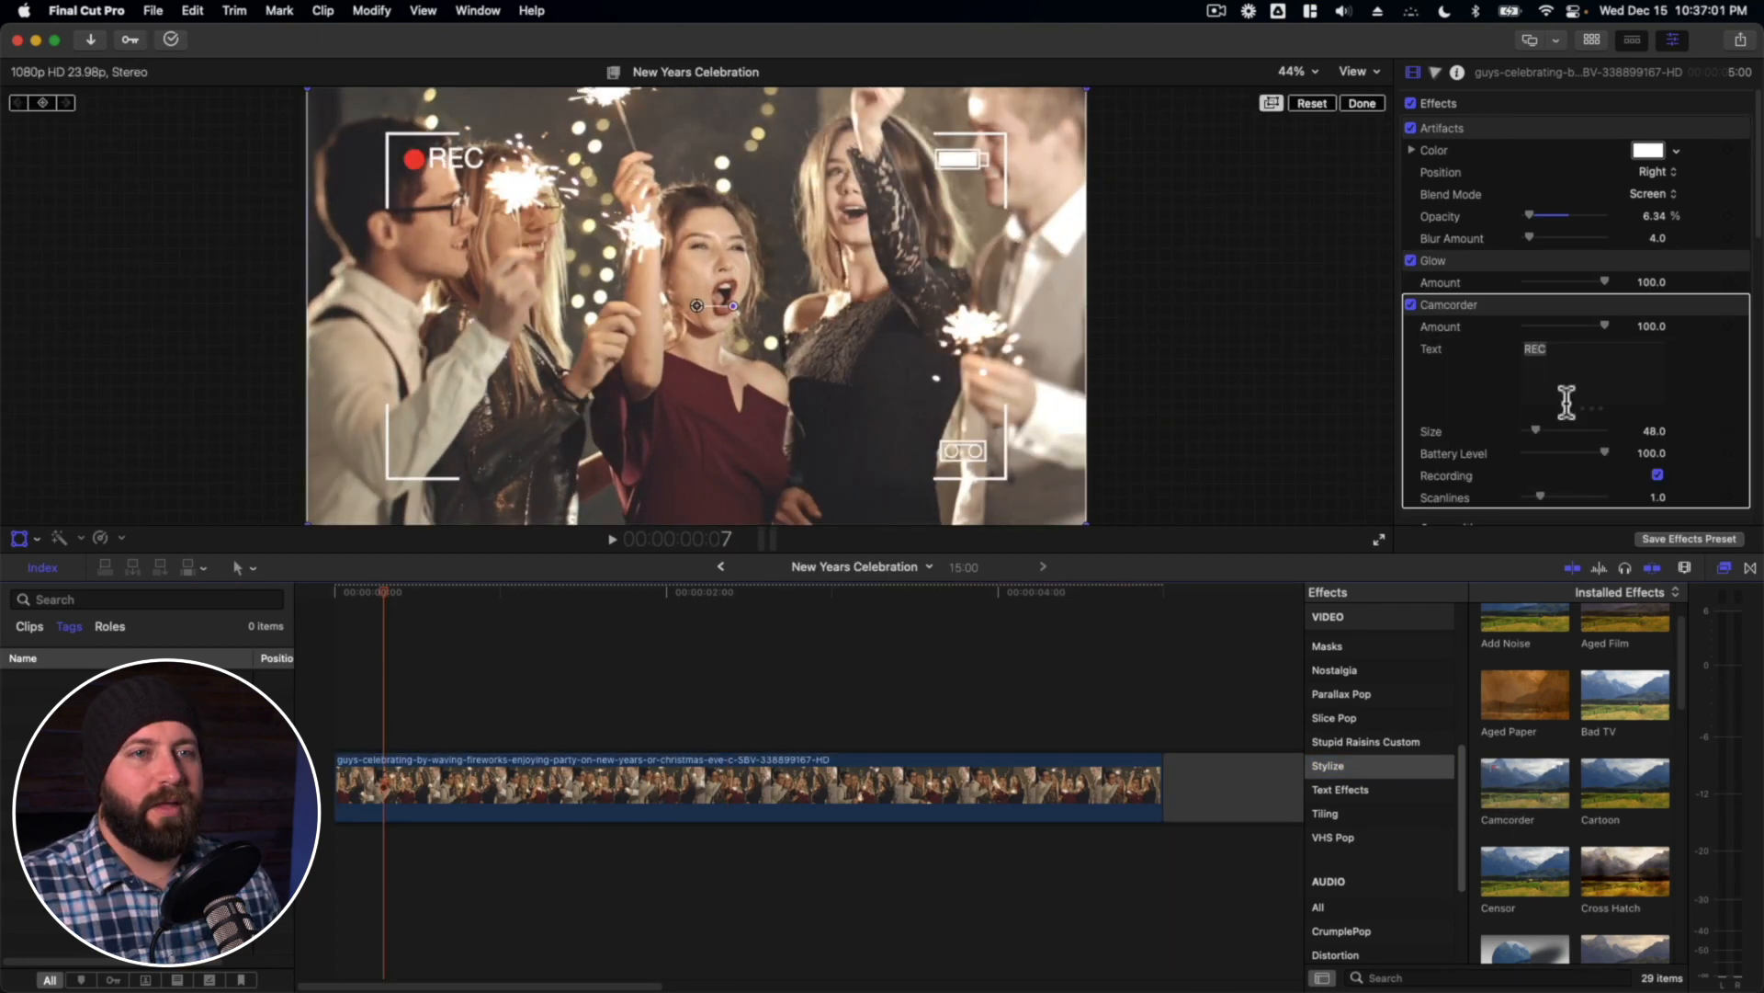
- Set the Camcorder effect's size to 97.52, battery level to 30.28, scanlines to 1.92 and amount to 40.48
scroll(1579, 398, down, 3)
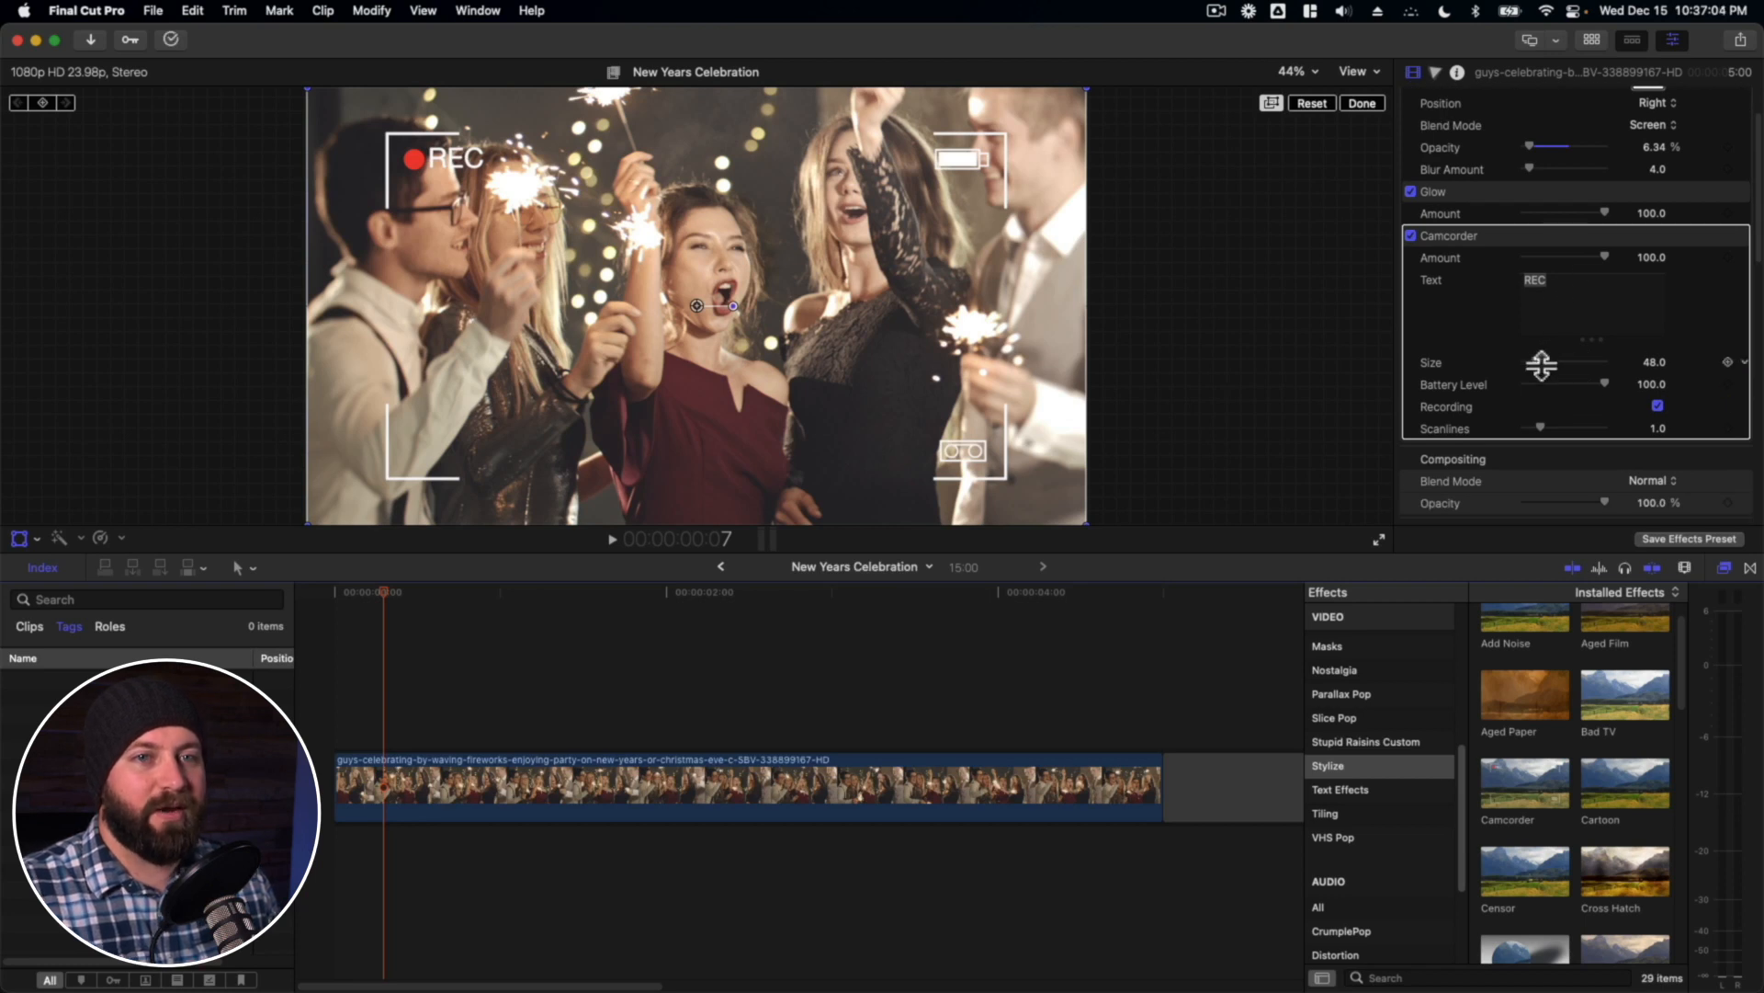
drag(1537, 360, 1622, 363)
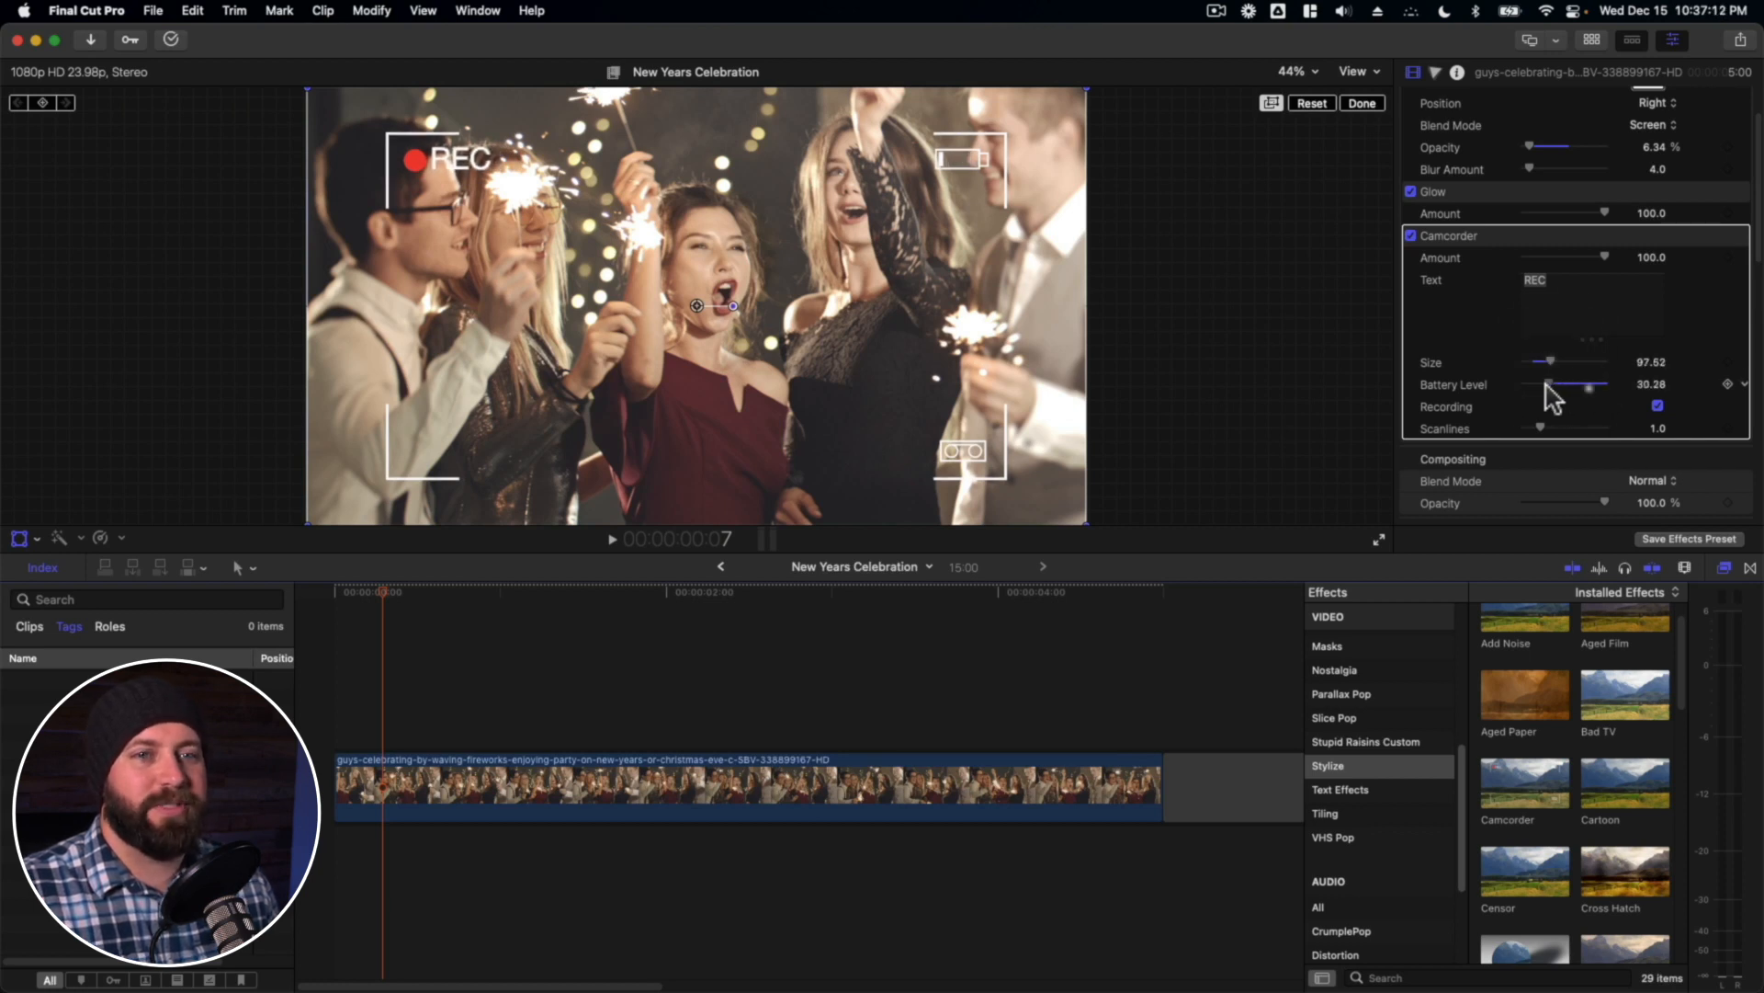
scroll(1617, 395, down, 1)
mouse_move(1541, 411)
mouse_down()
mouse_move(1571, 413)
mouse_move(1510, 420)
mouse_move(1559, 429)
mouse_up()
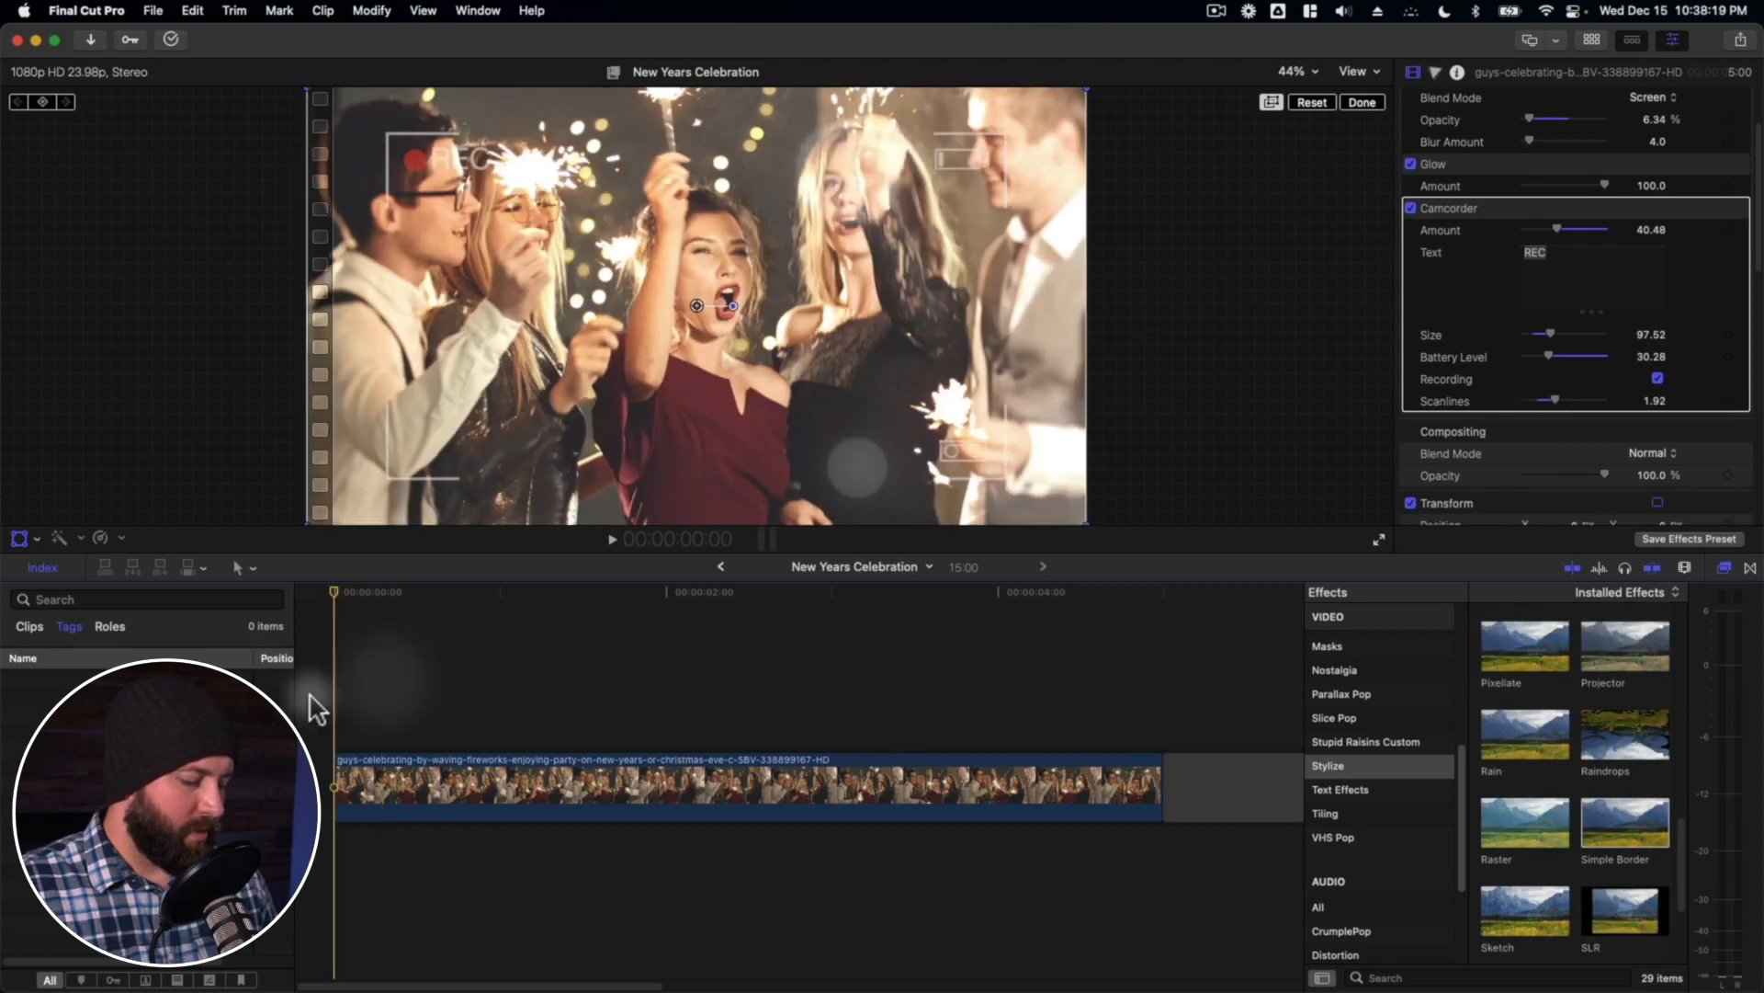
- Play the party clip with its stacked effects, and turn off all of the clip's effects
key(space)
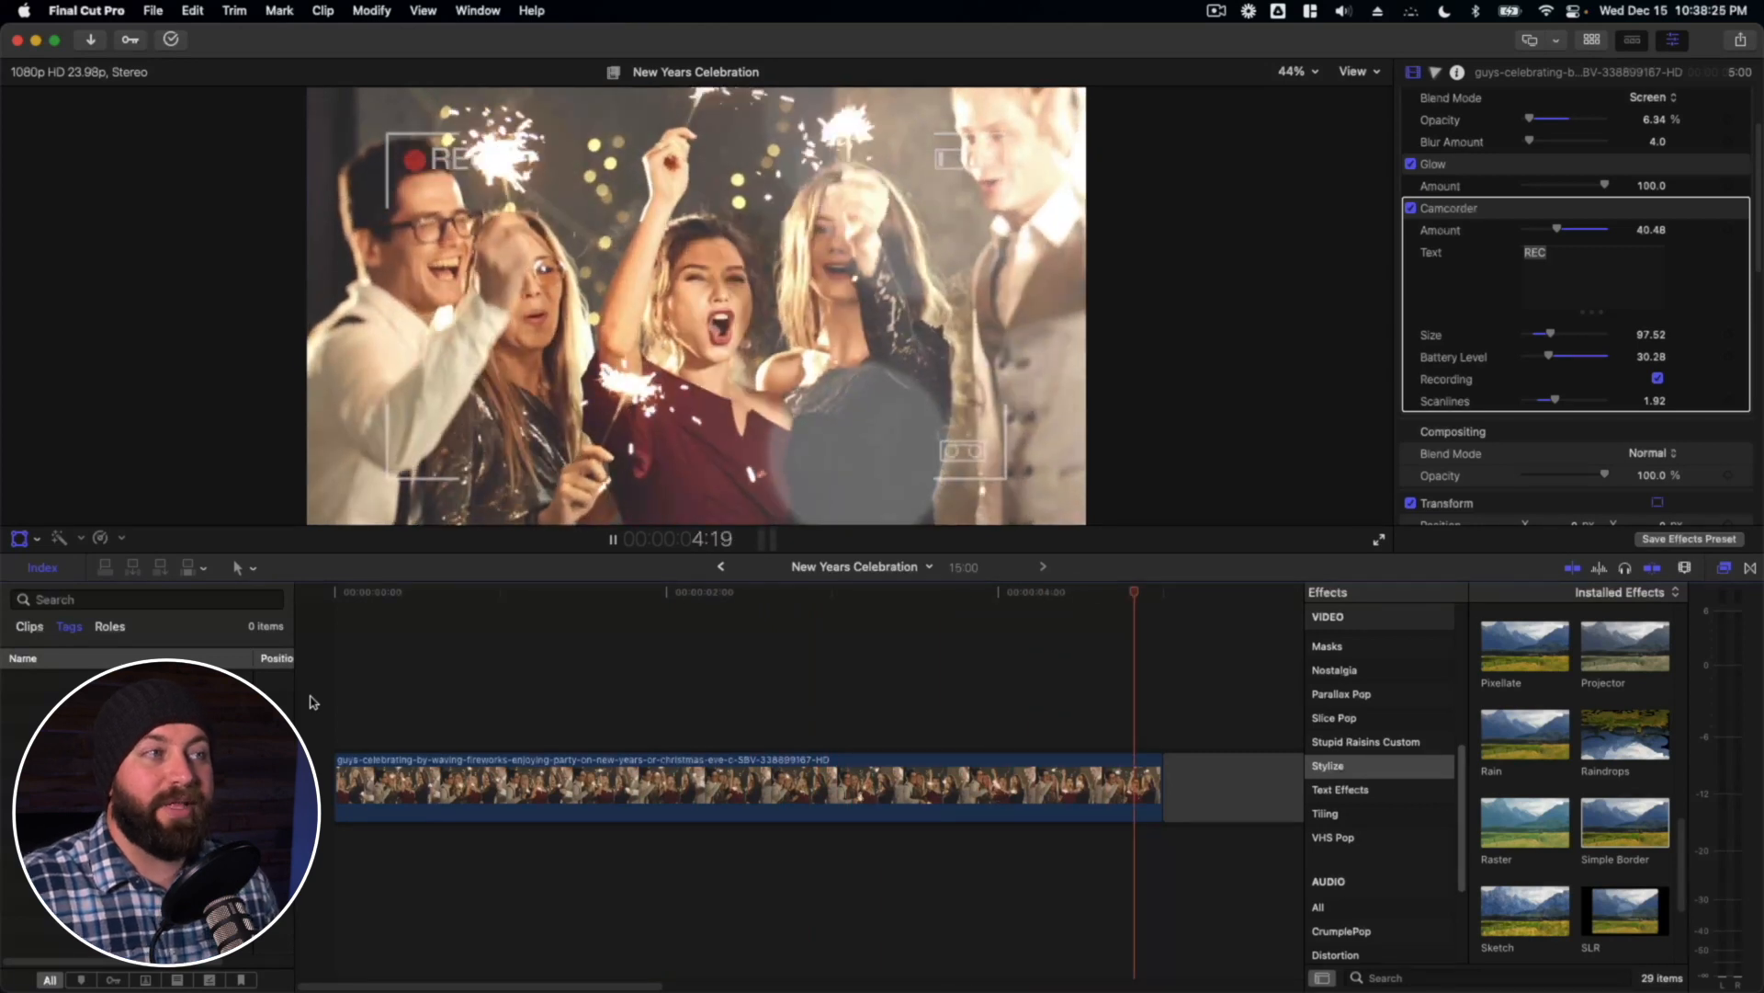
click(787, 682)
key(space)
click(350, 710)
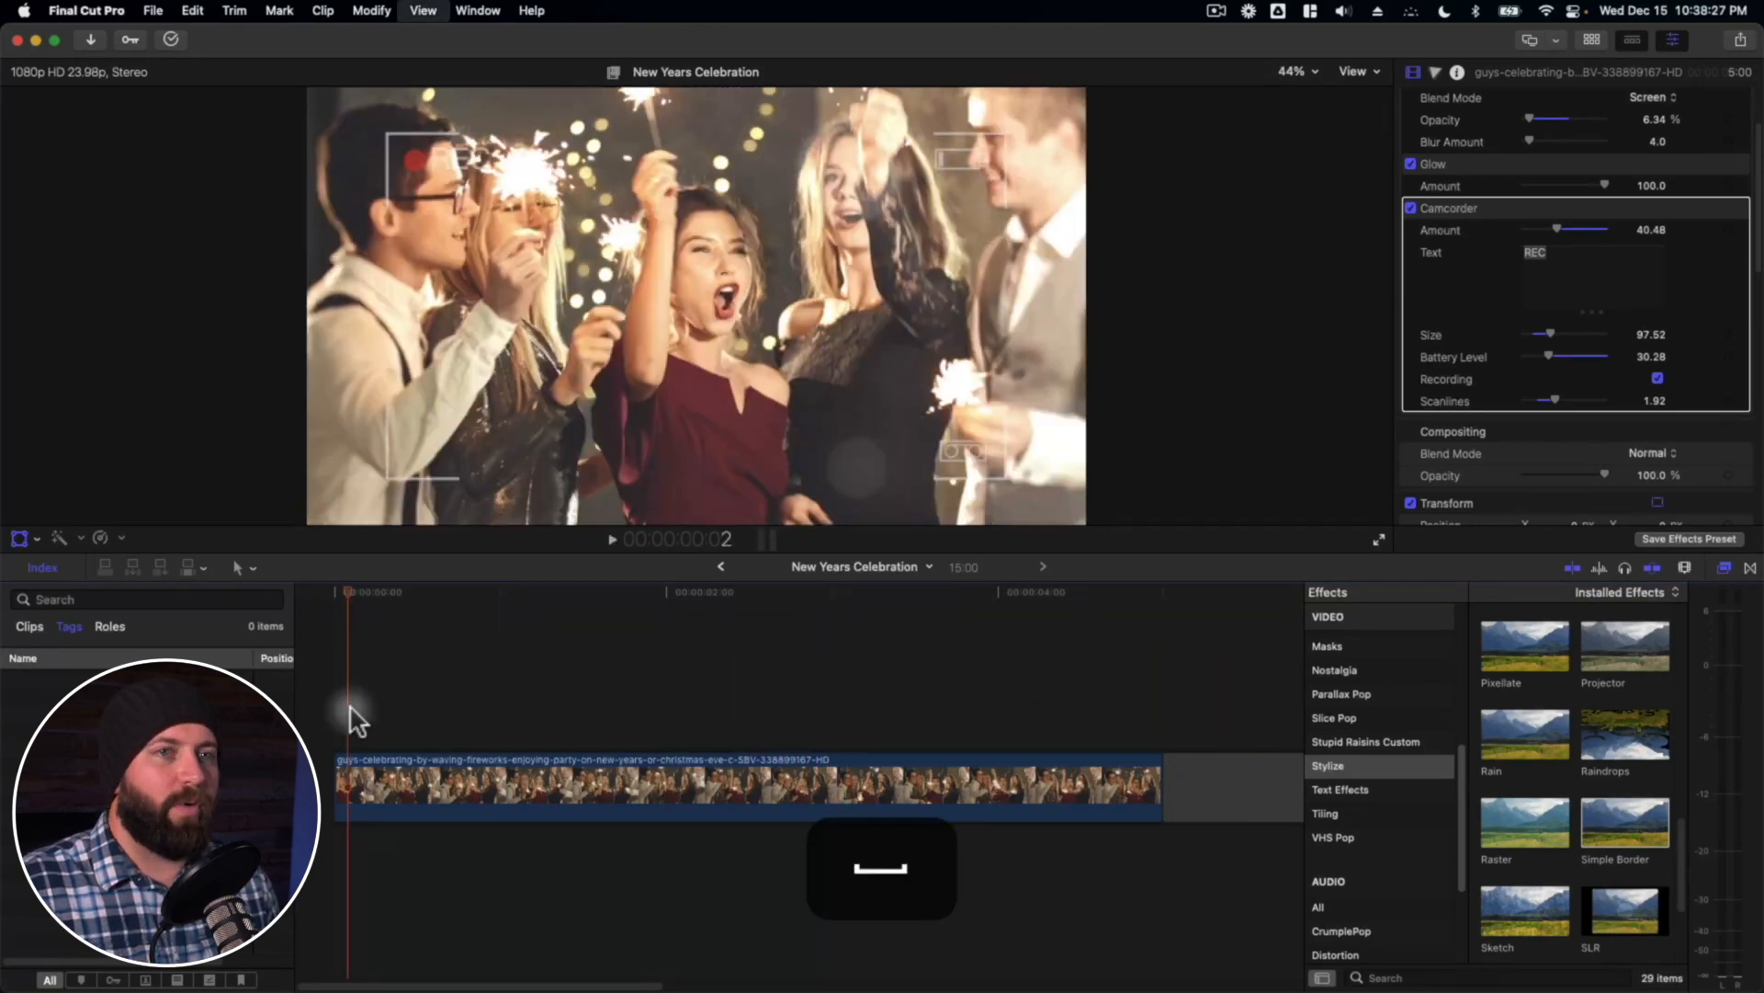
scroll(1526, 247, up, 3)
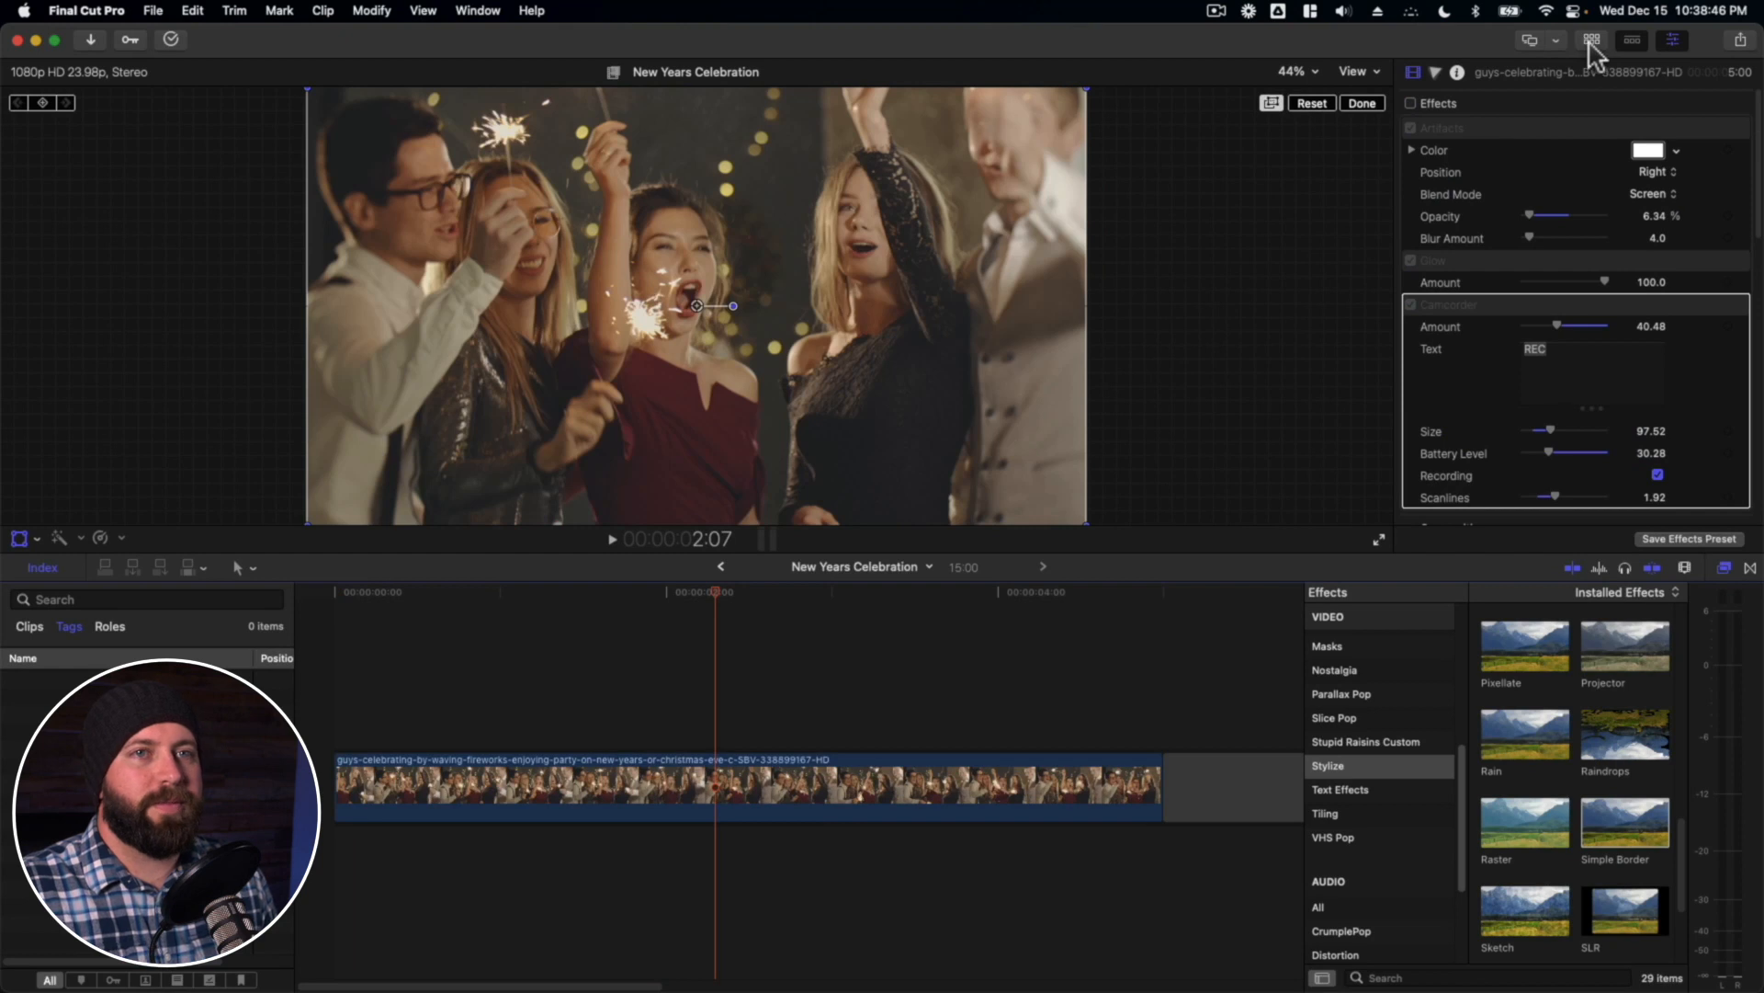
- Connect the confetti-falling-on-black clip above the party clip from the timeline start, matching its five-second length
click(1720, 569)
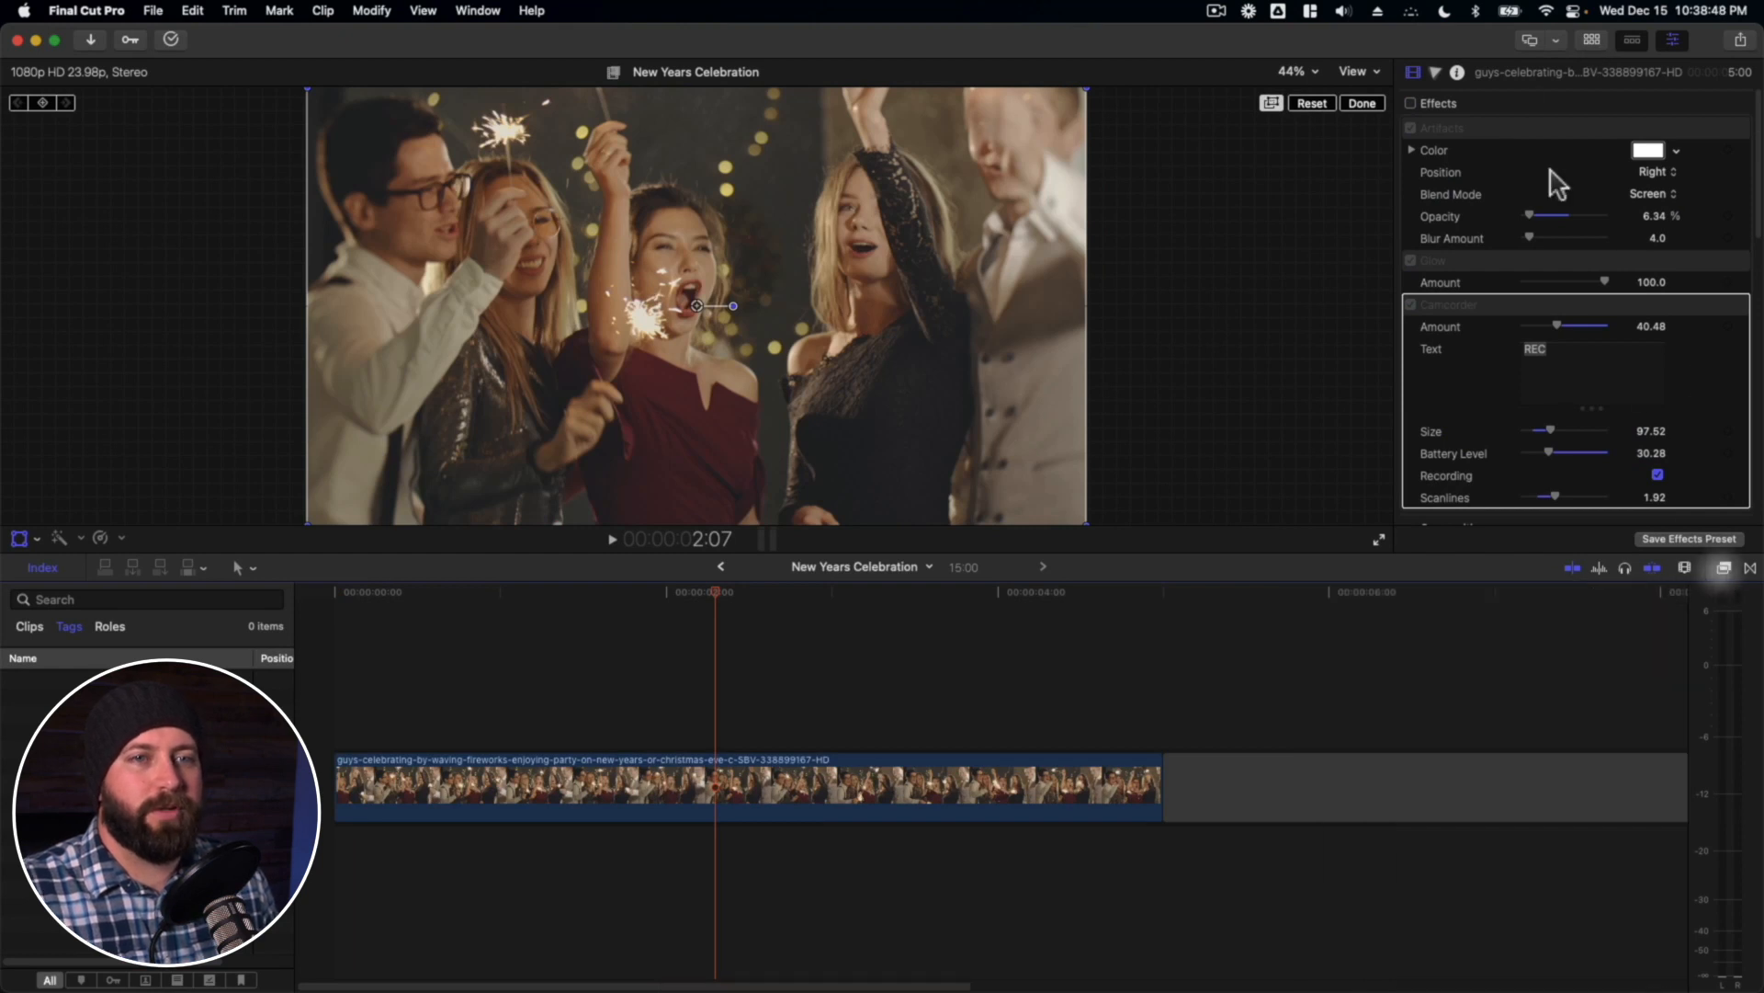
click(1678, 41)
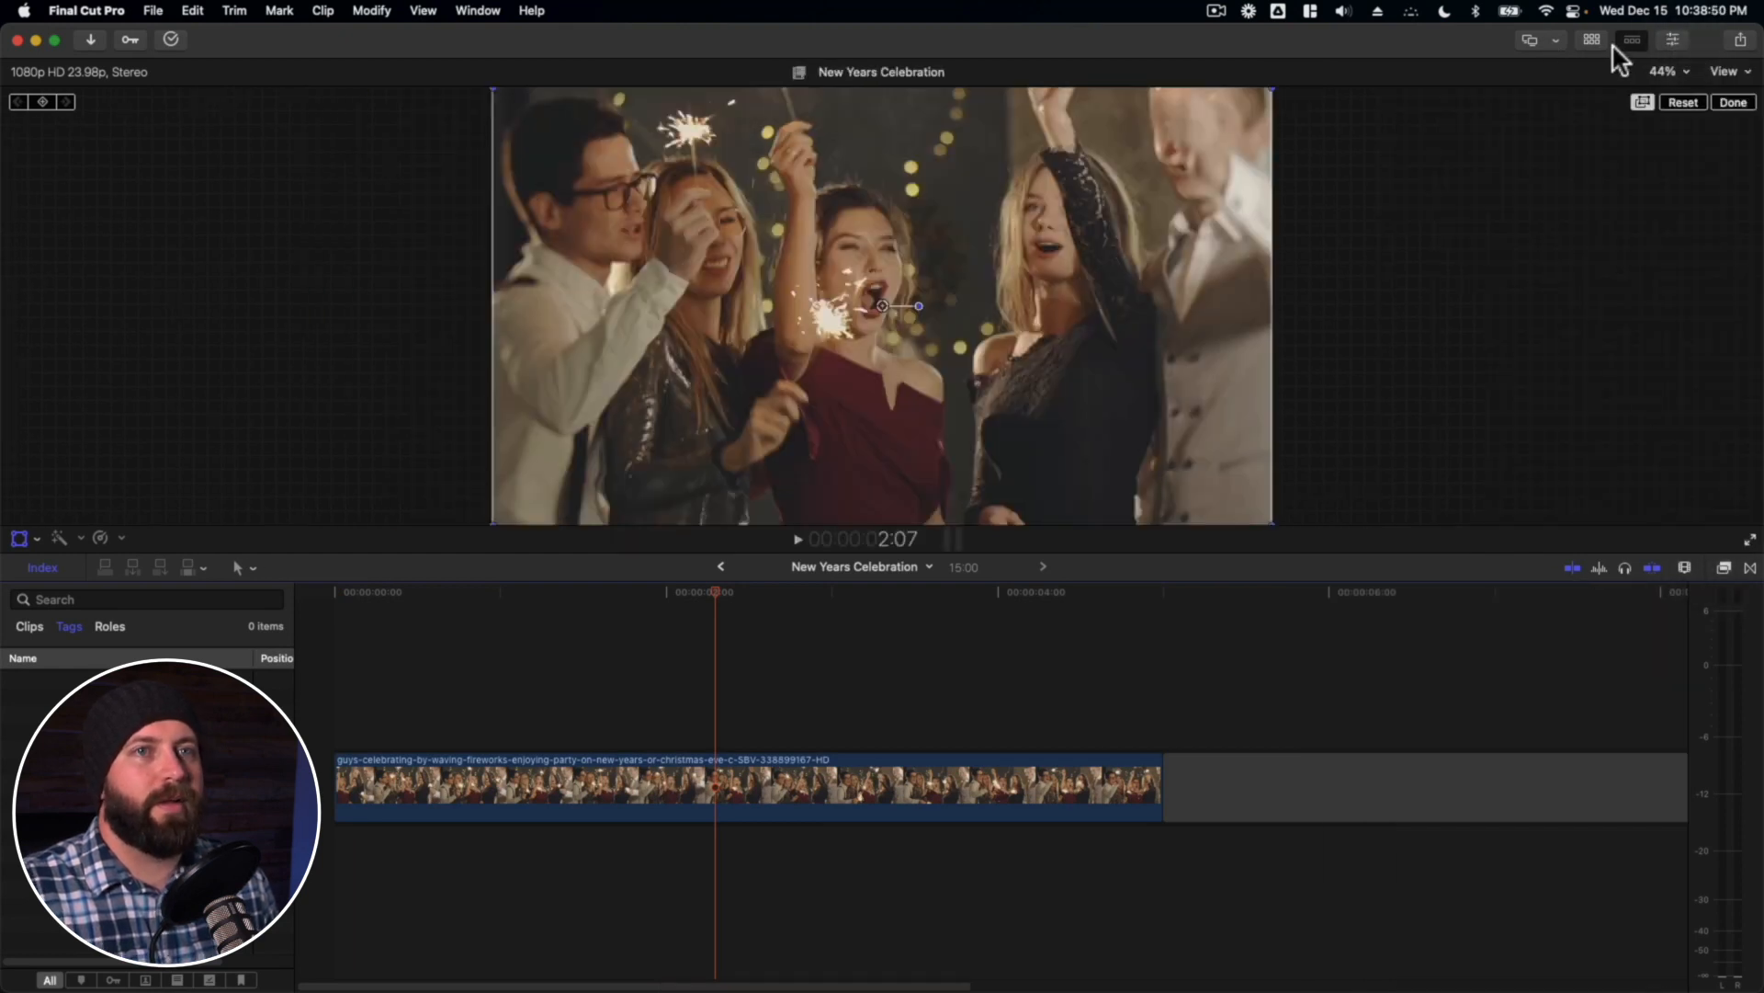
click(1595, 41)
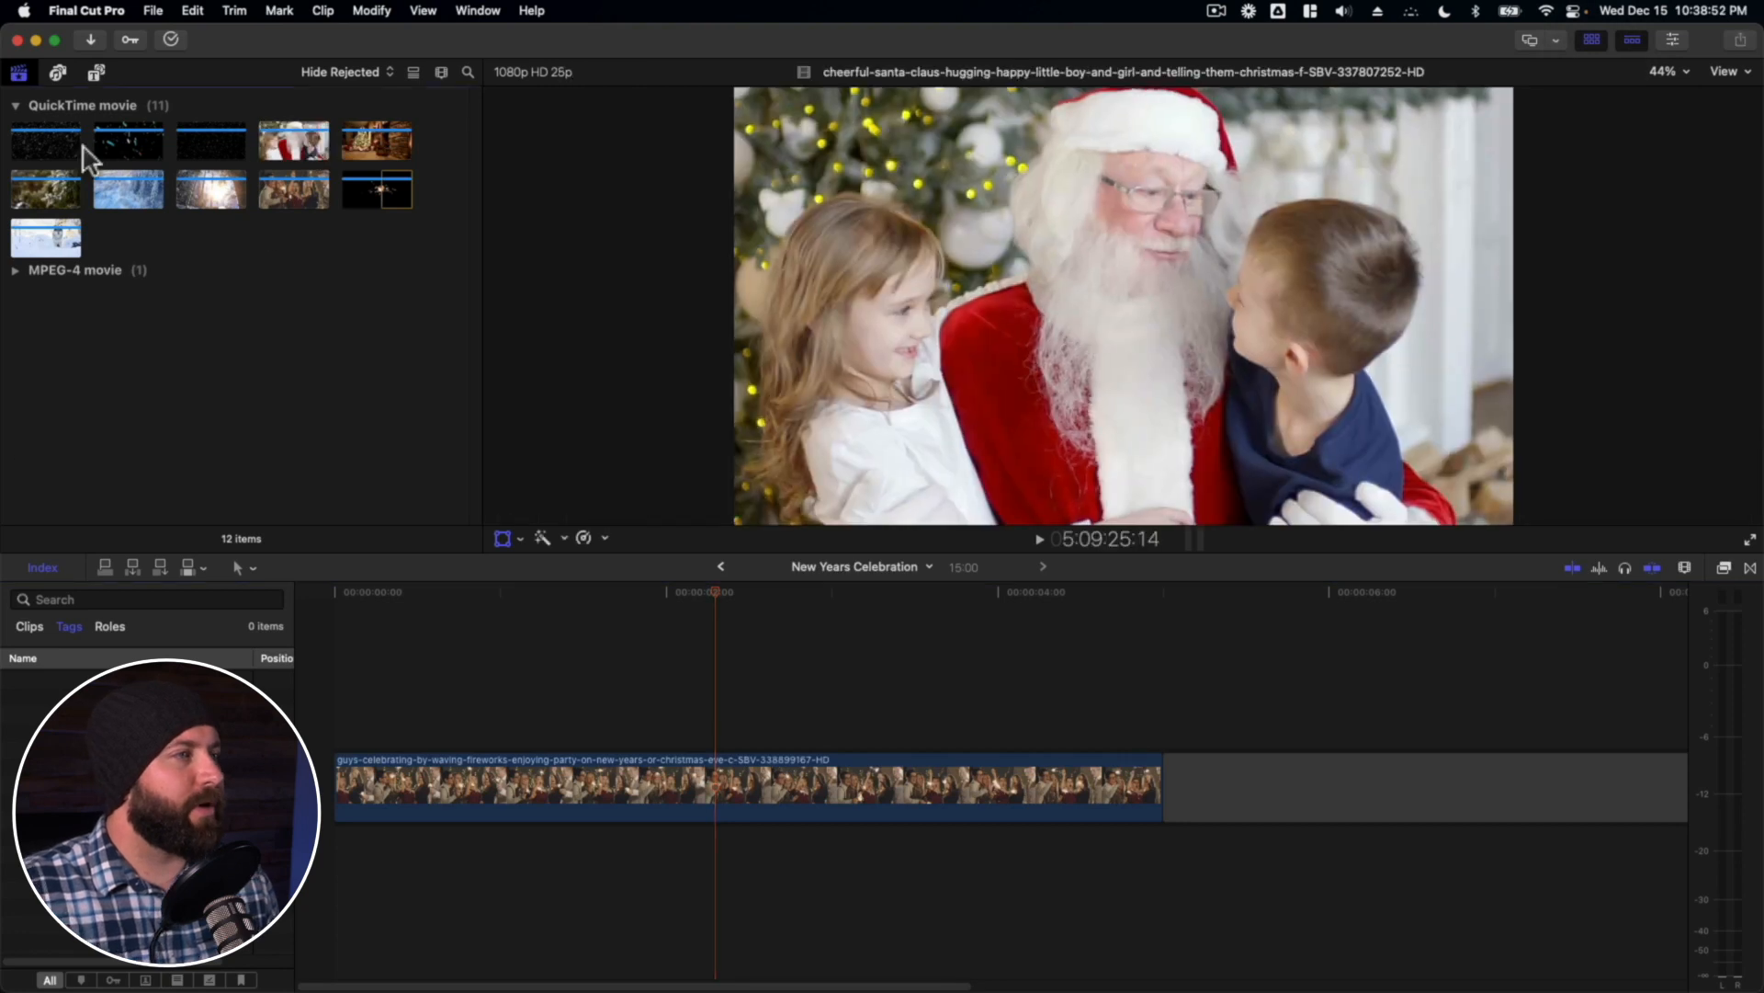
drag(127, 148, 428, 654)
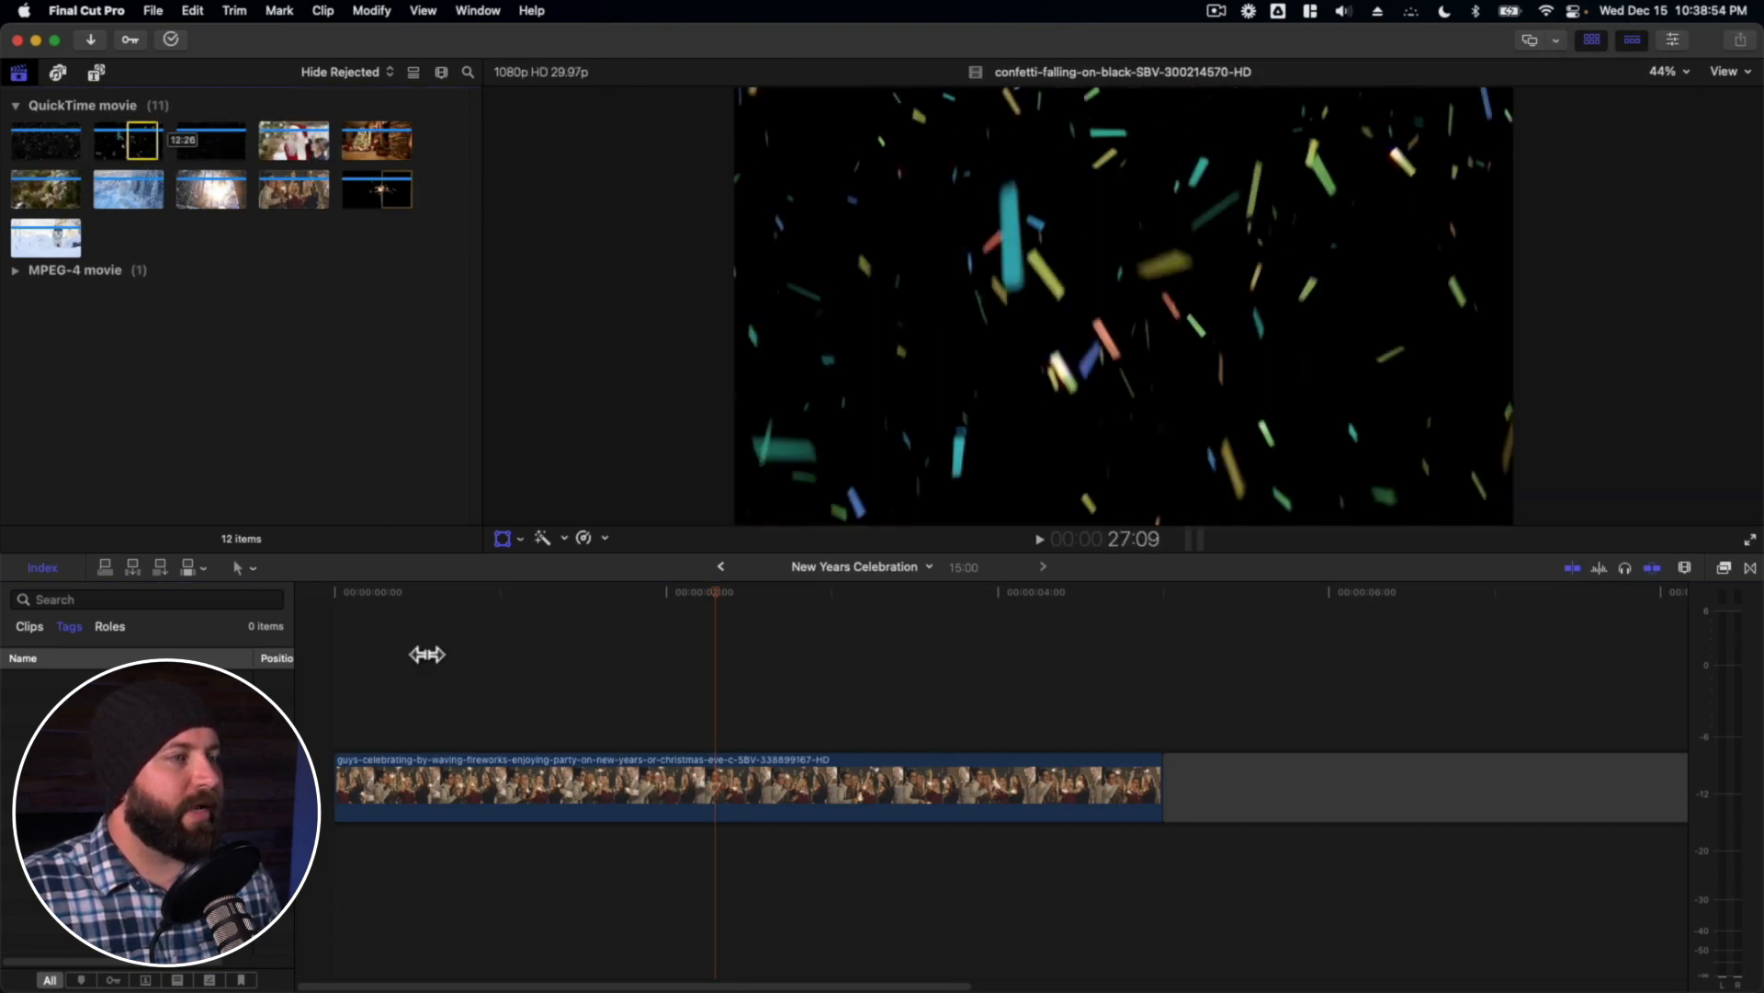
drag(141, 128, 335, 651)
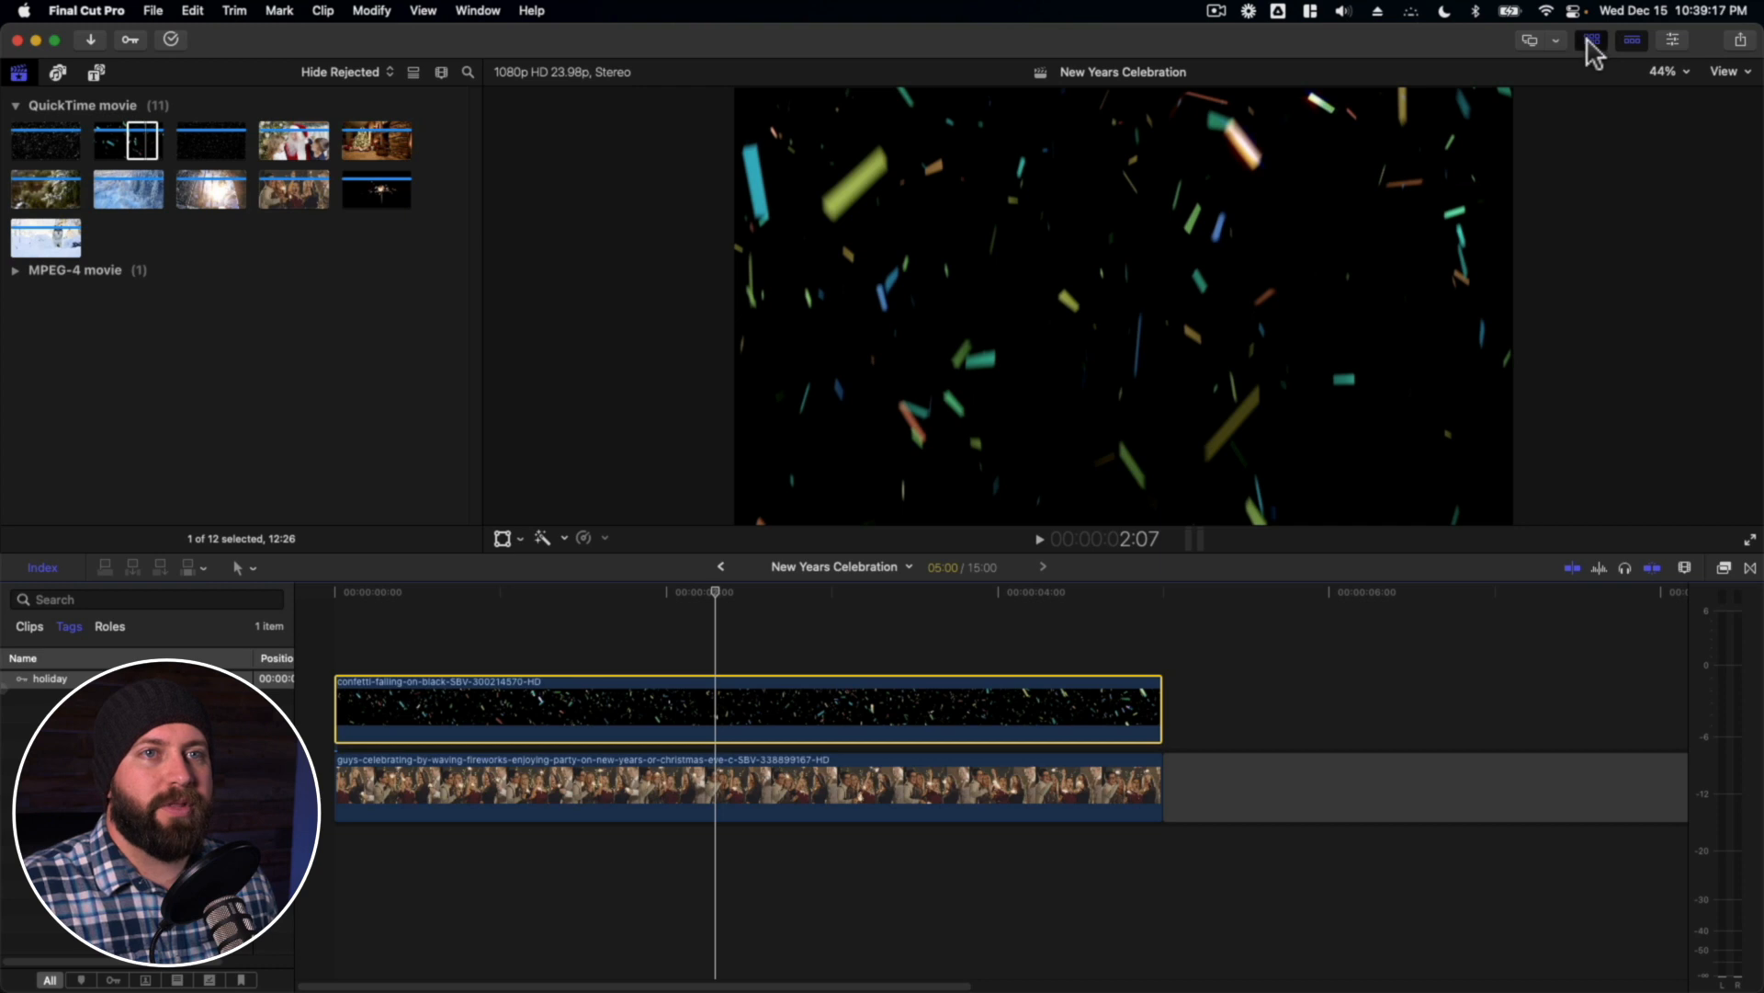
- Set the confetti clip's blend mode to Screen
click(1592, 40)
click(1672, 40)
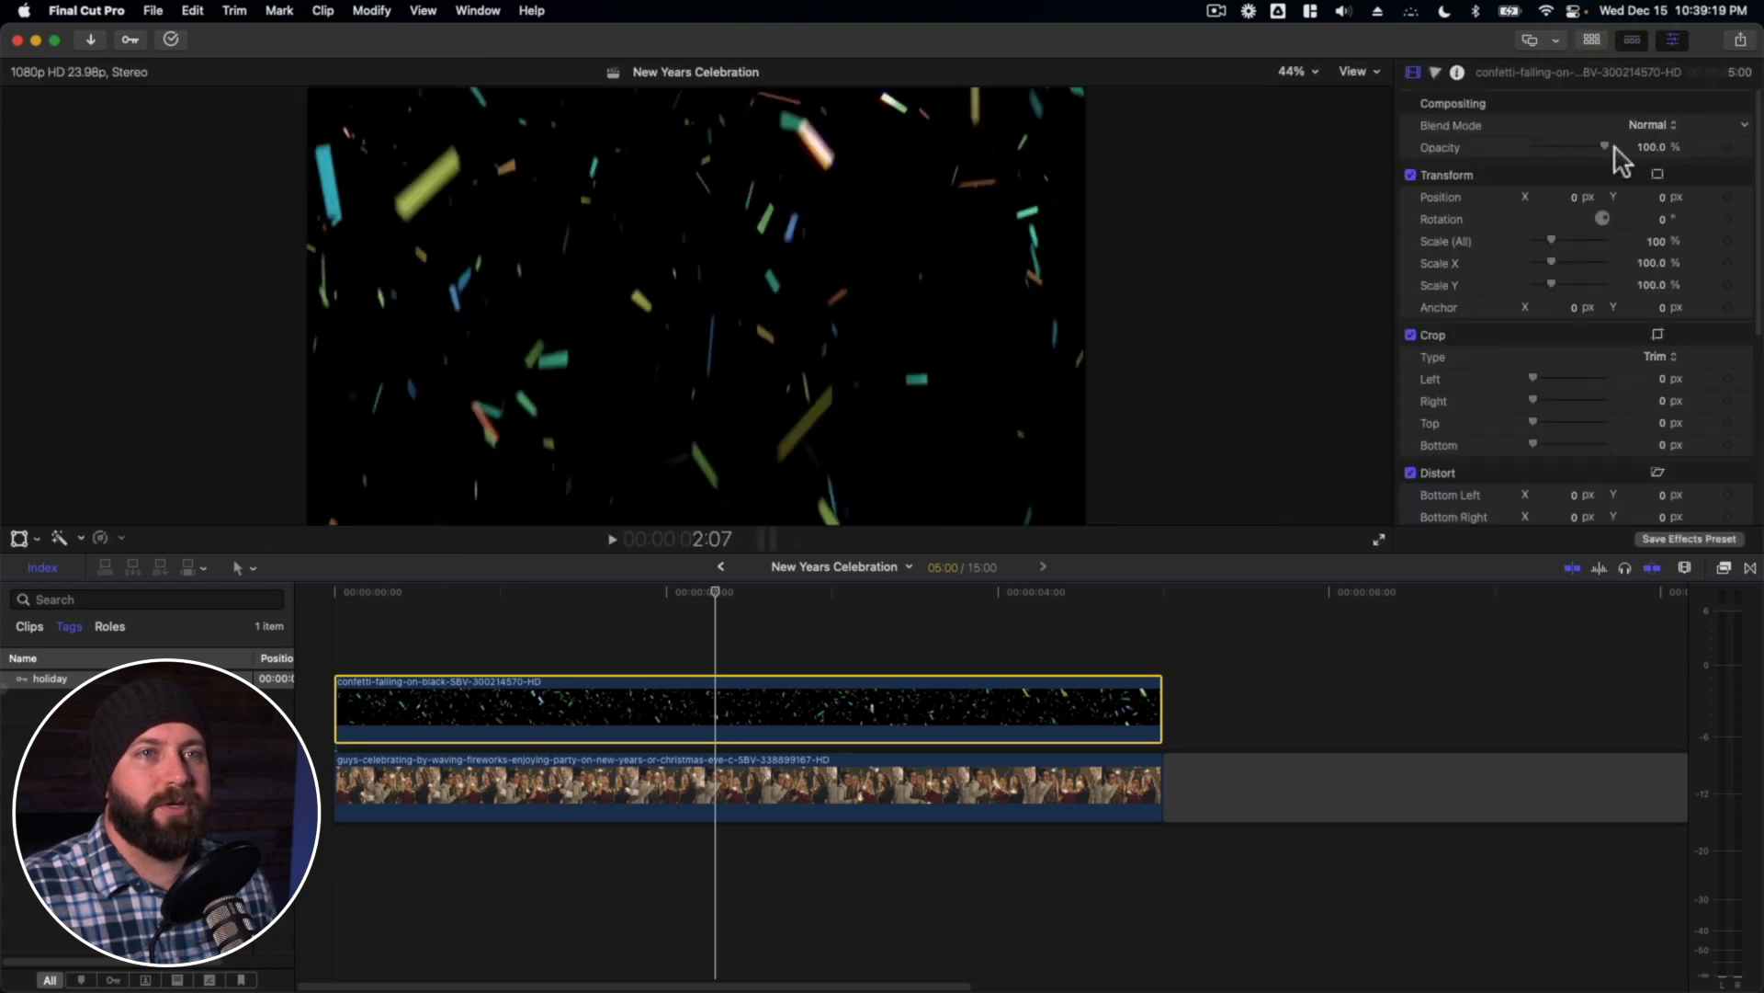
click(1651, 126)
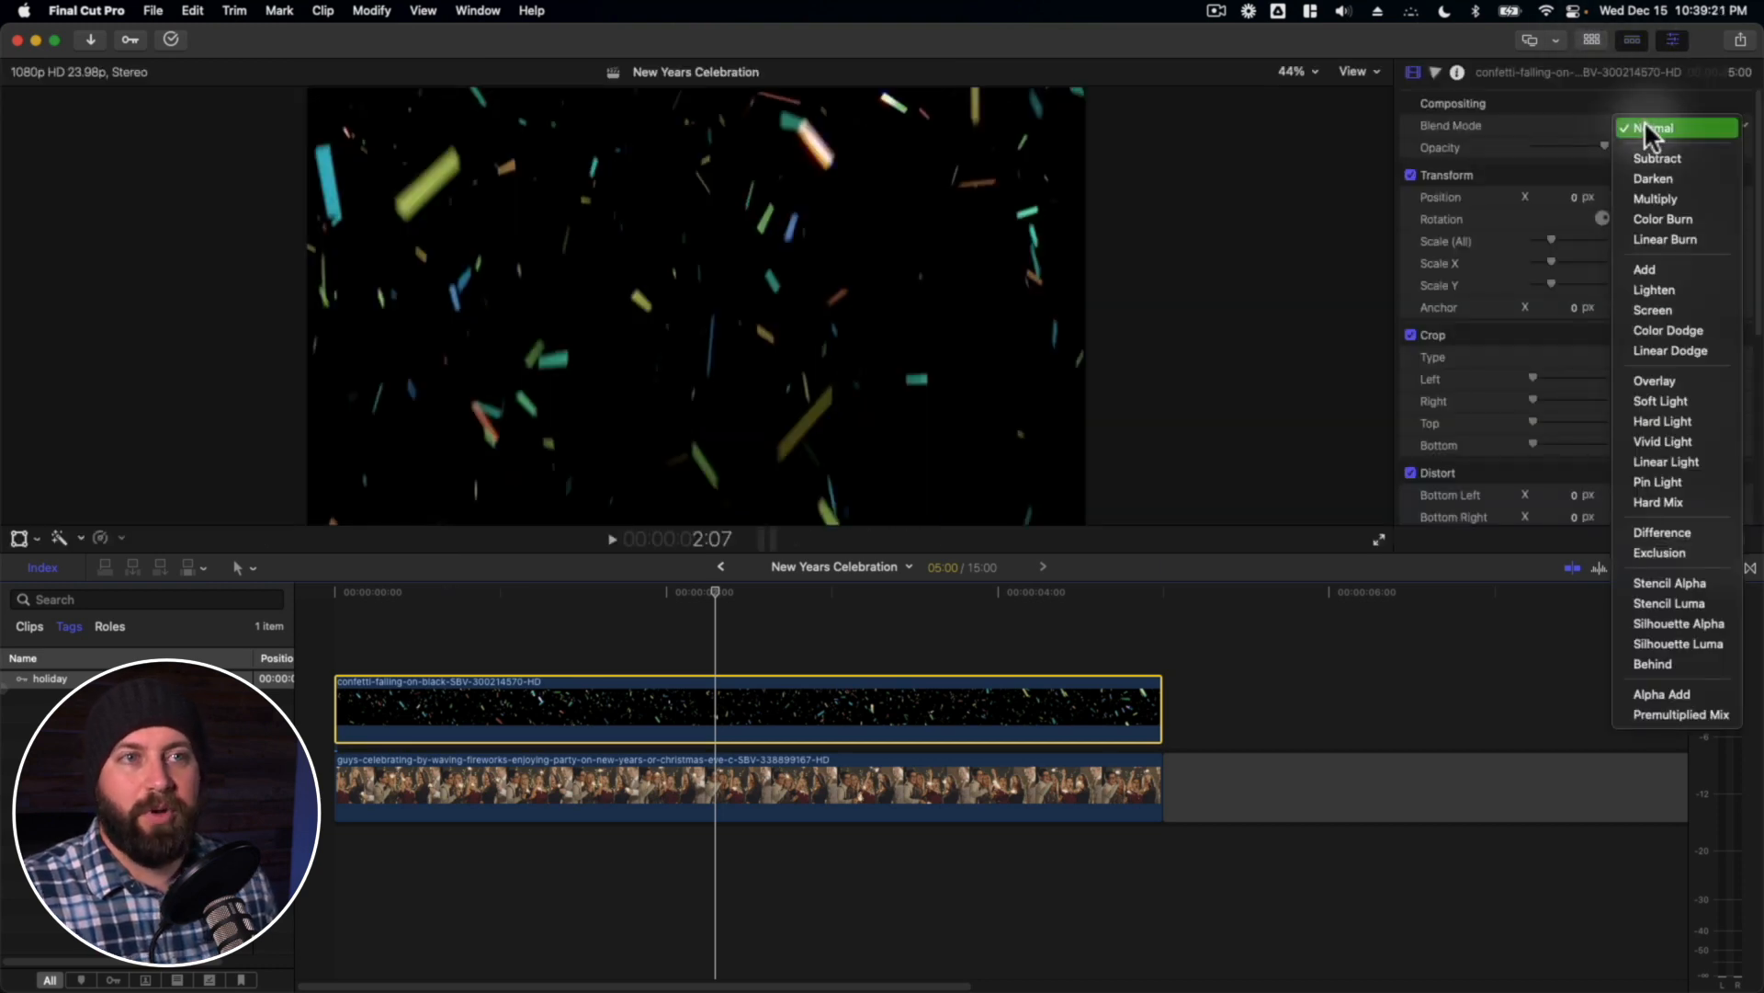
click(1681, 314)
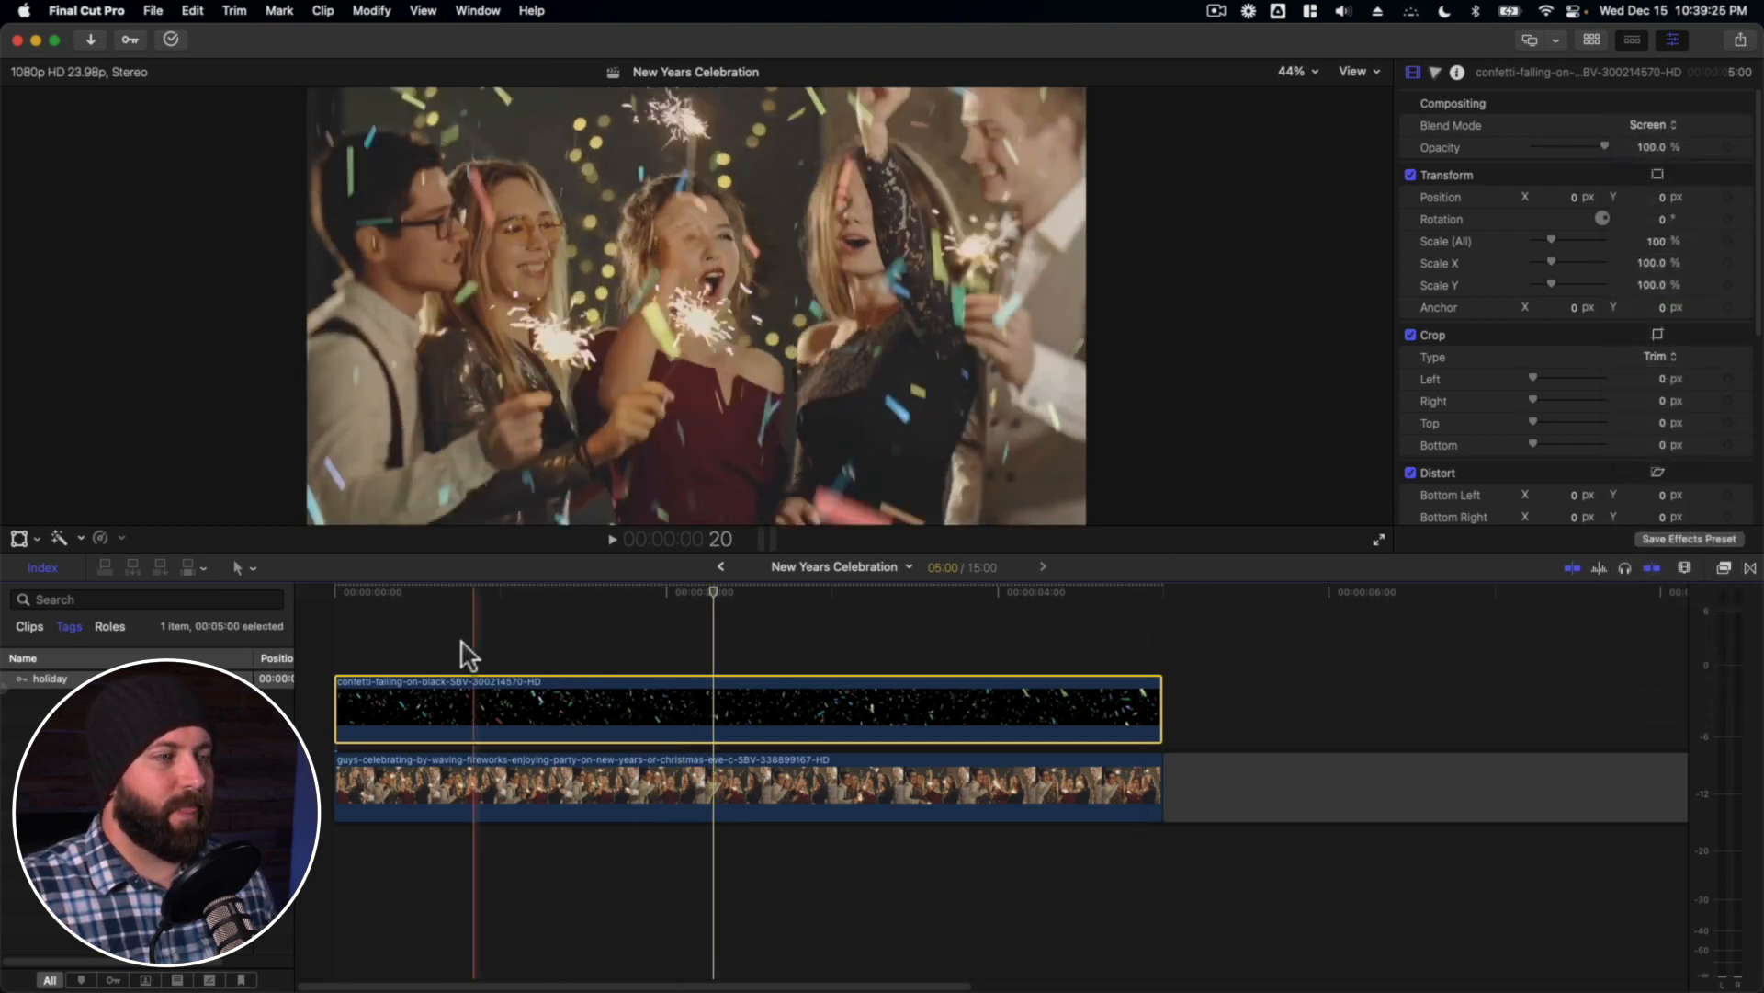
- Play the party clip with its blended confetti overlay from the start of the timeline
click(335, 632)
key(space)
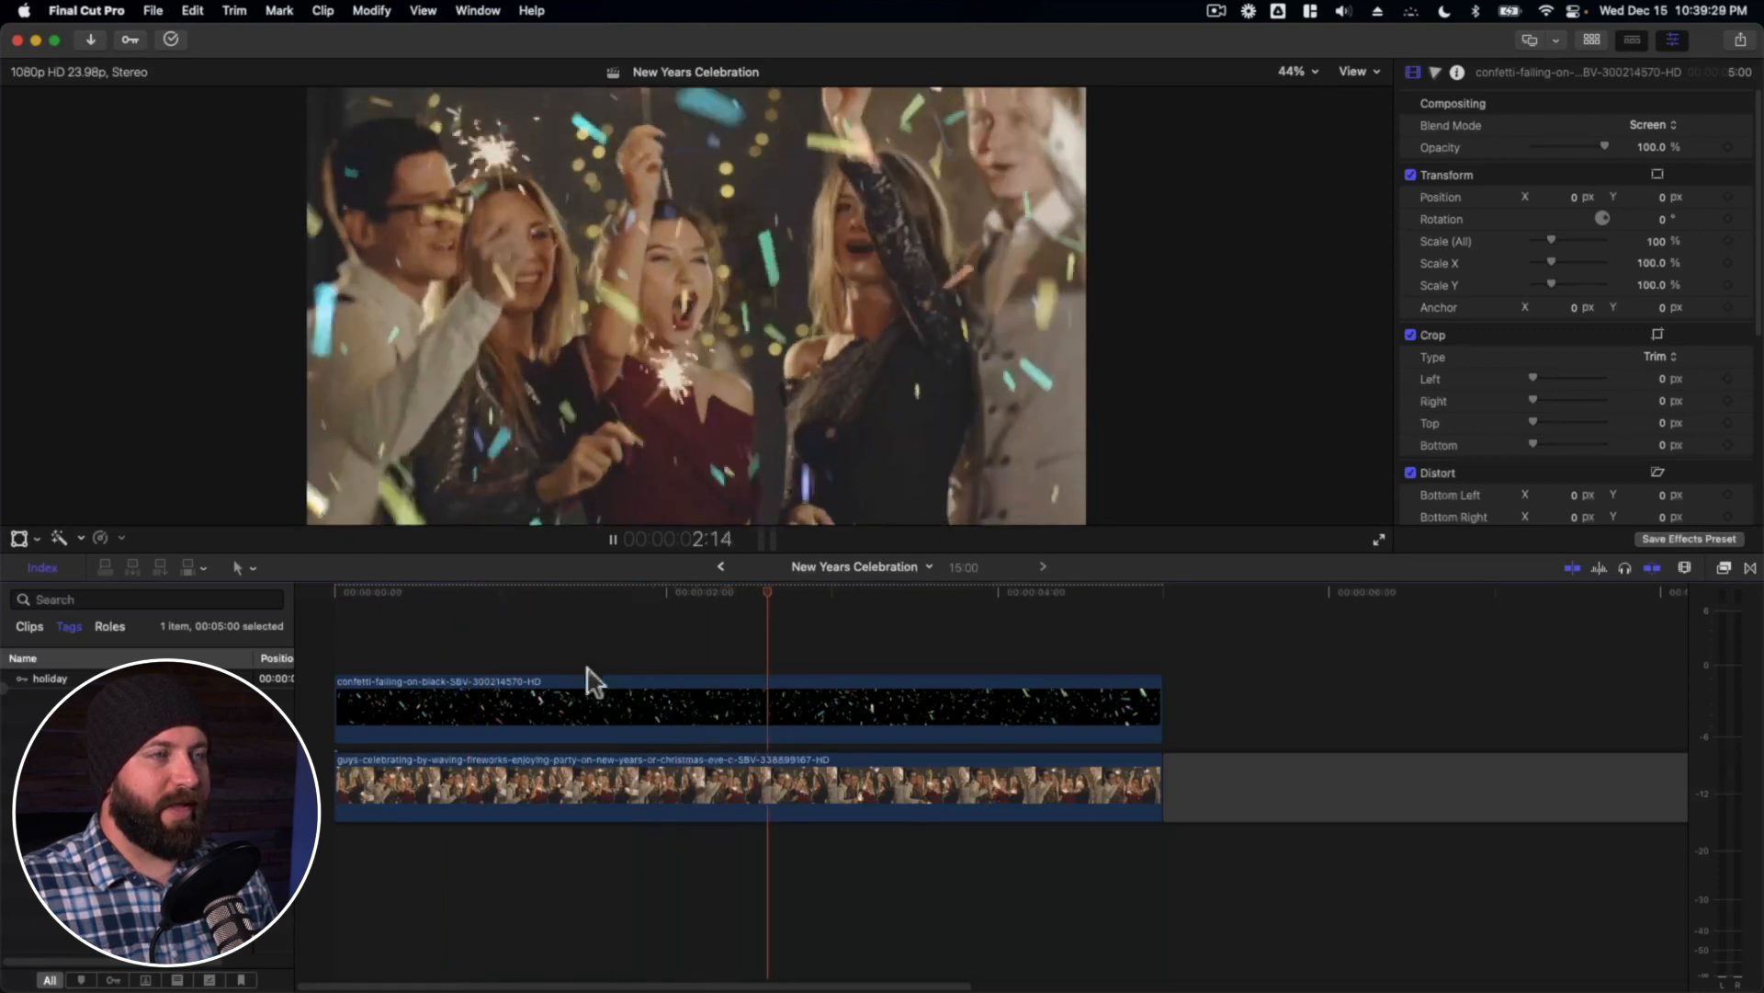
key(space)
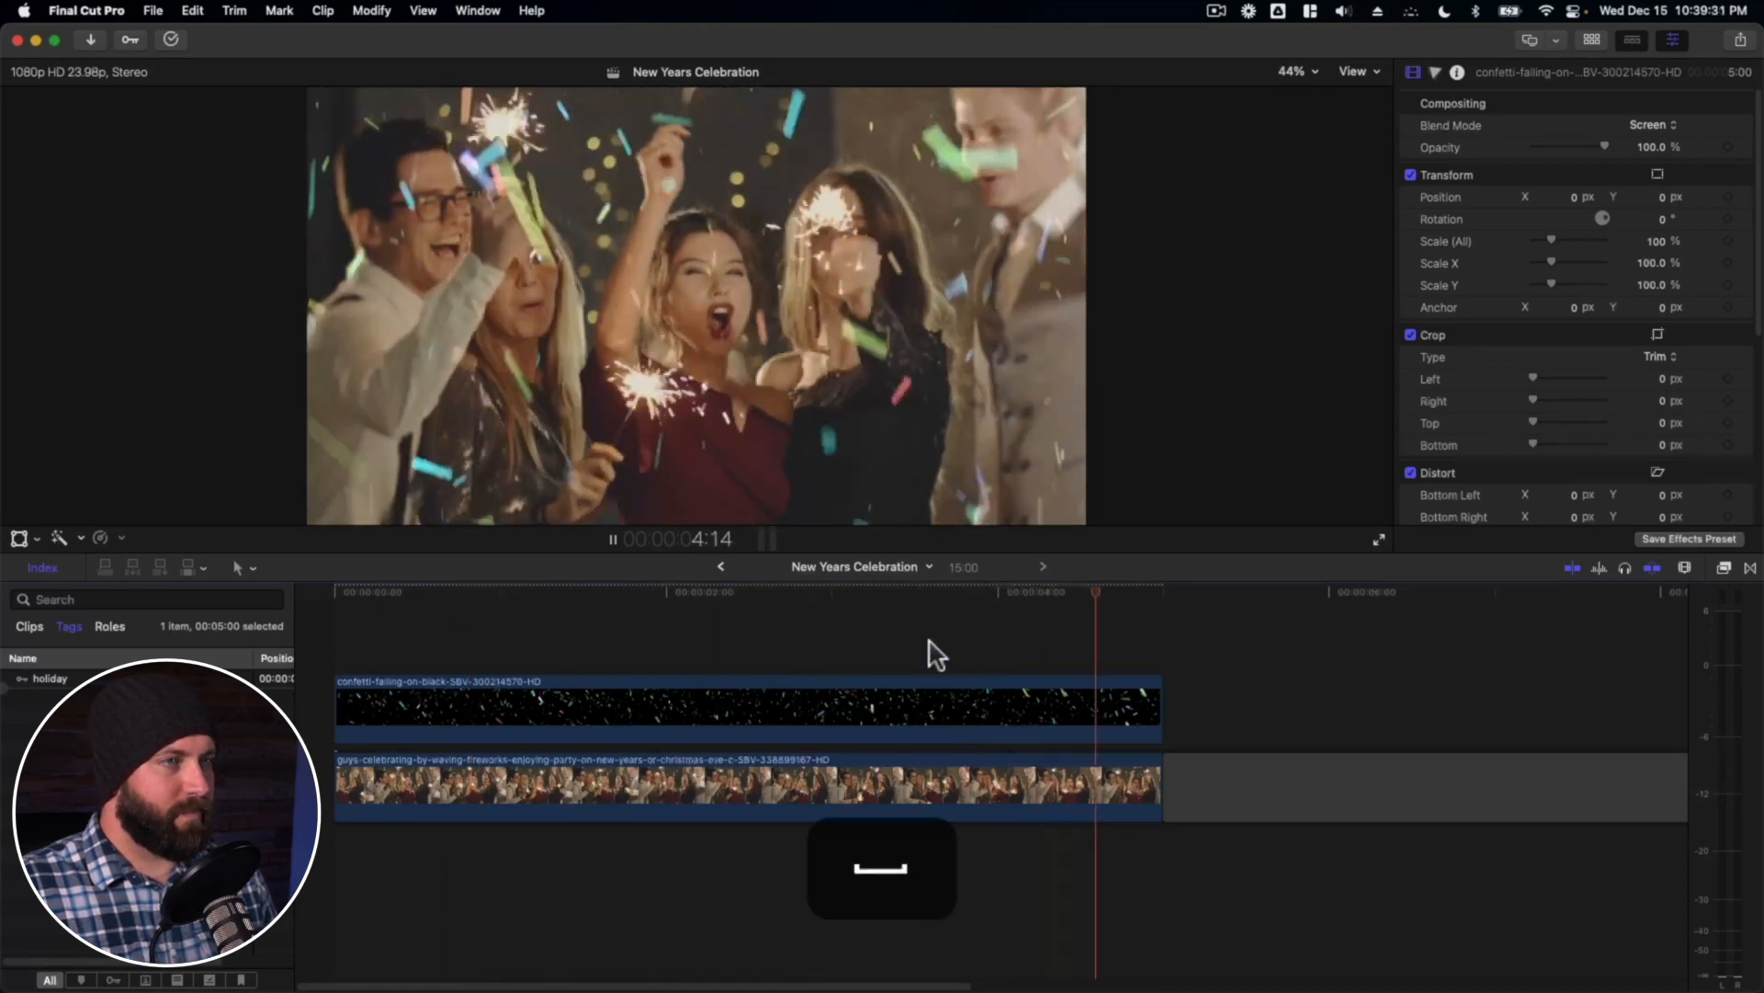
click(847, 715)
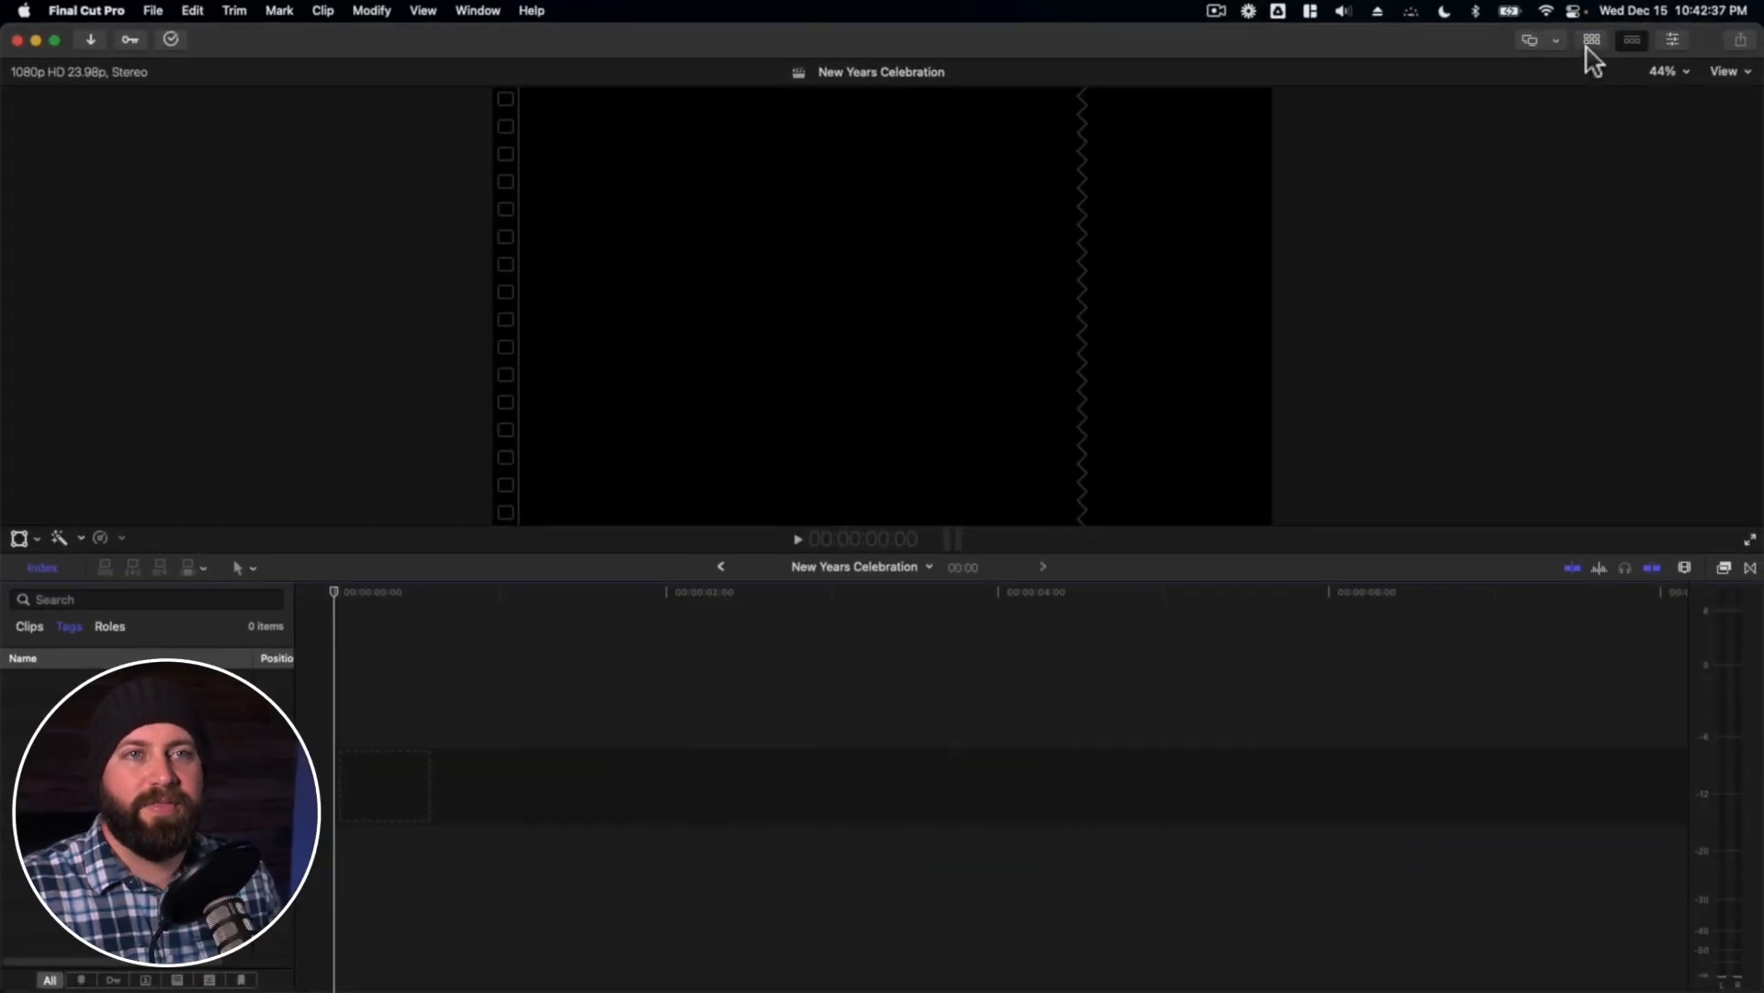
- Add the Glimmer generator to the start of the empty New Years Celebration timeline and connect the Counting generator above it
click(1593, 42)
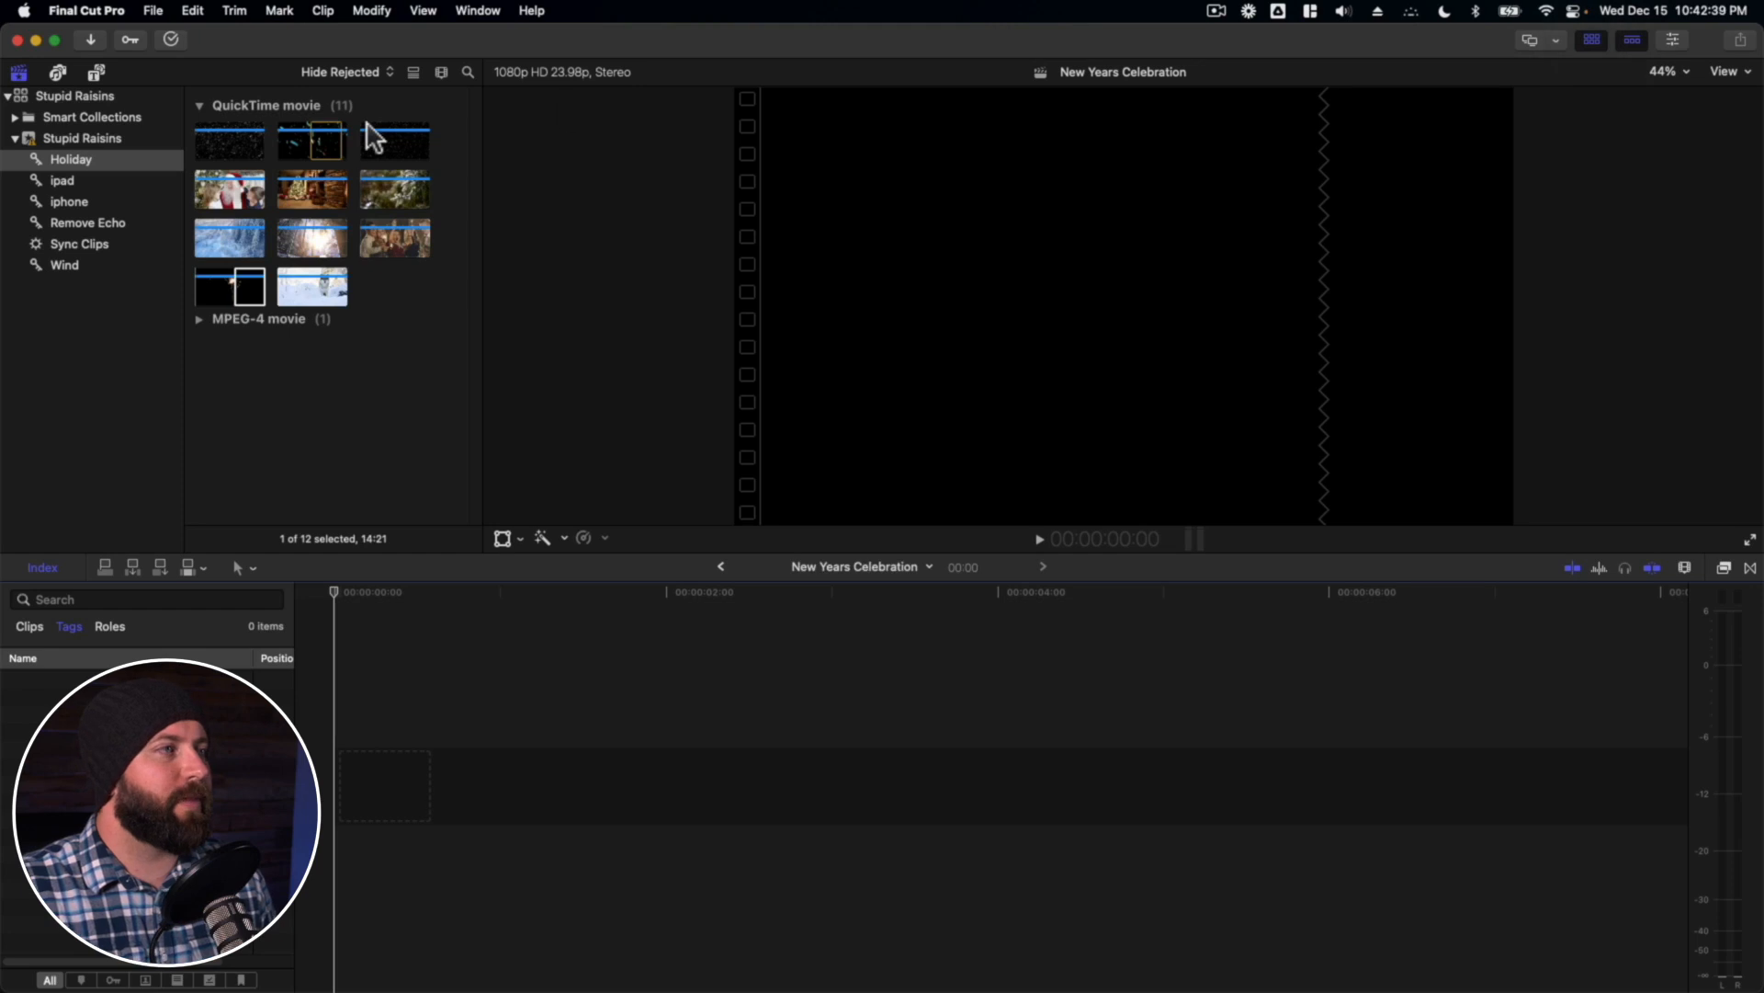
click(97, 72)
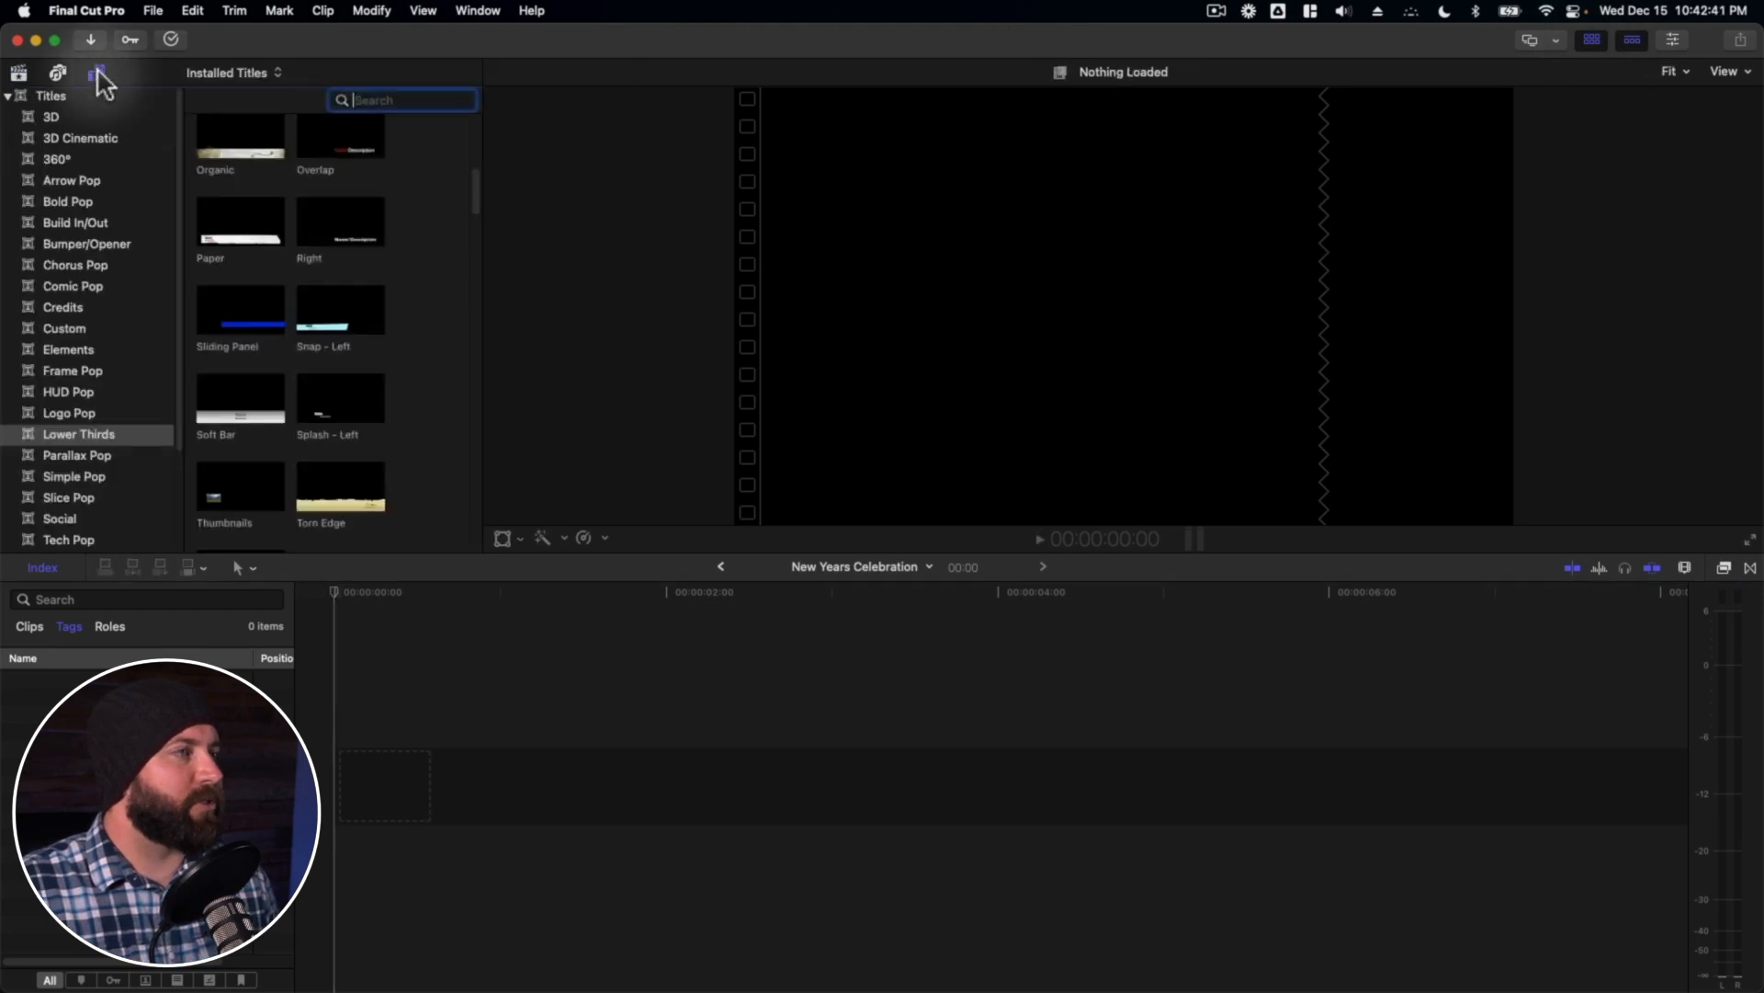
click(9, 96)
click(65, 117)
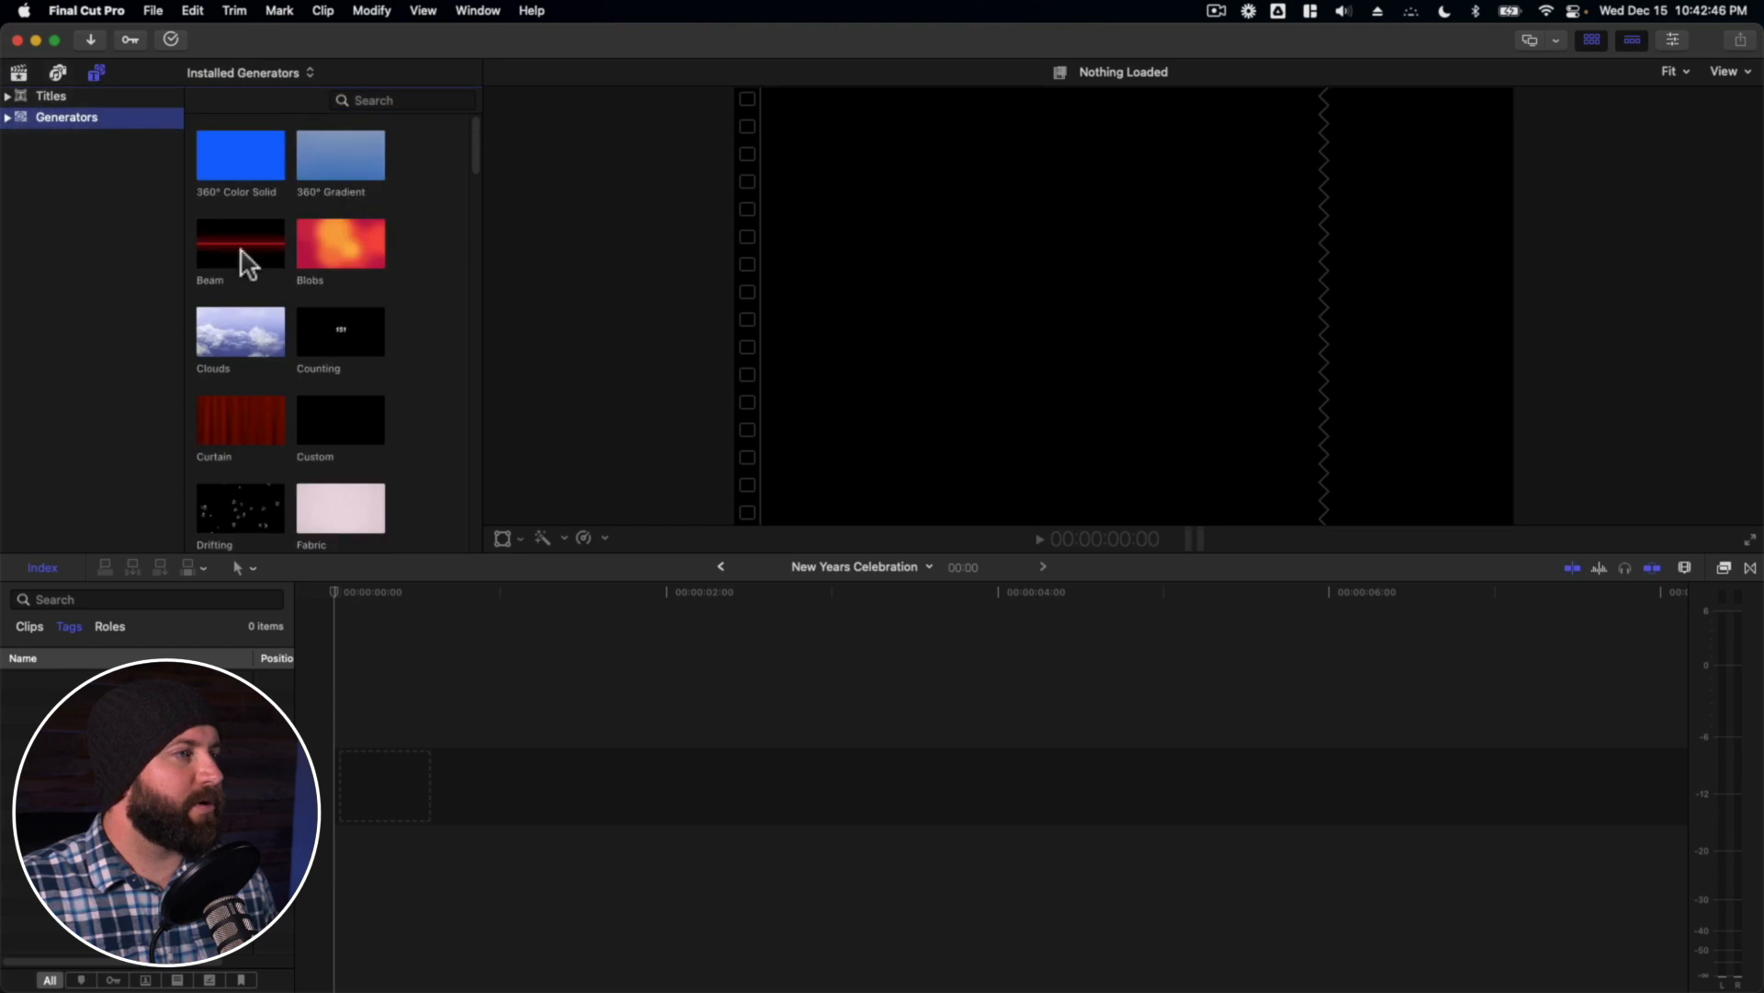
scroll(475, 170, down, 1)
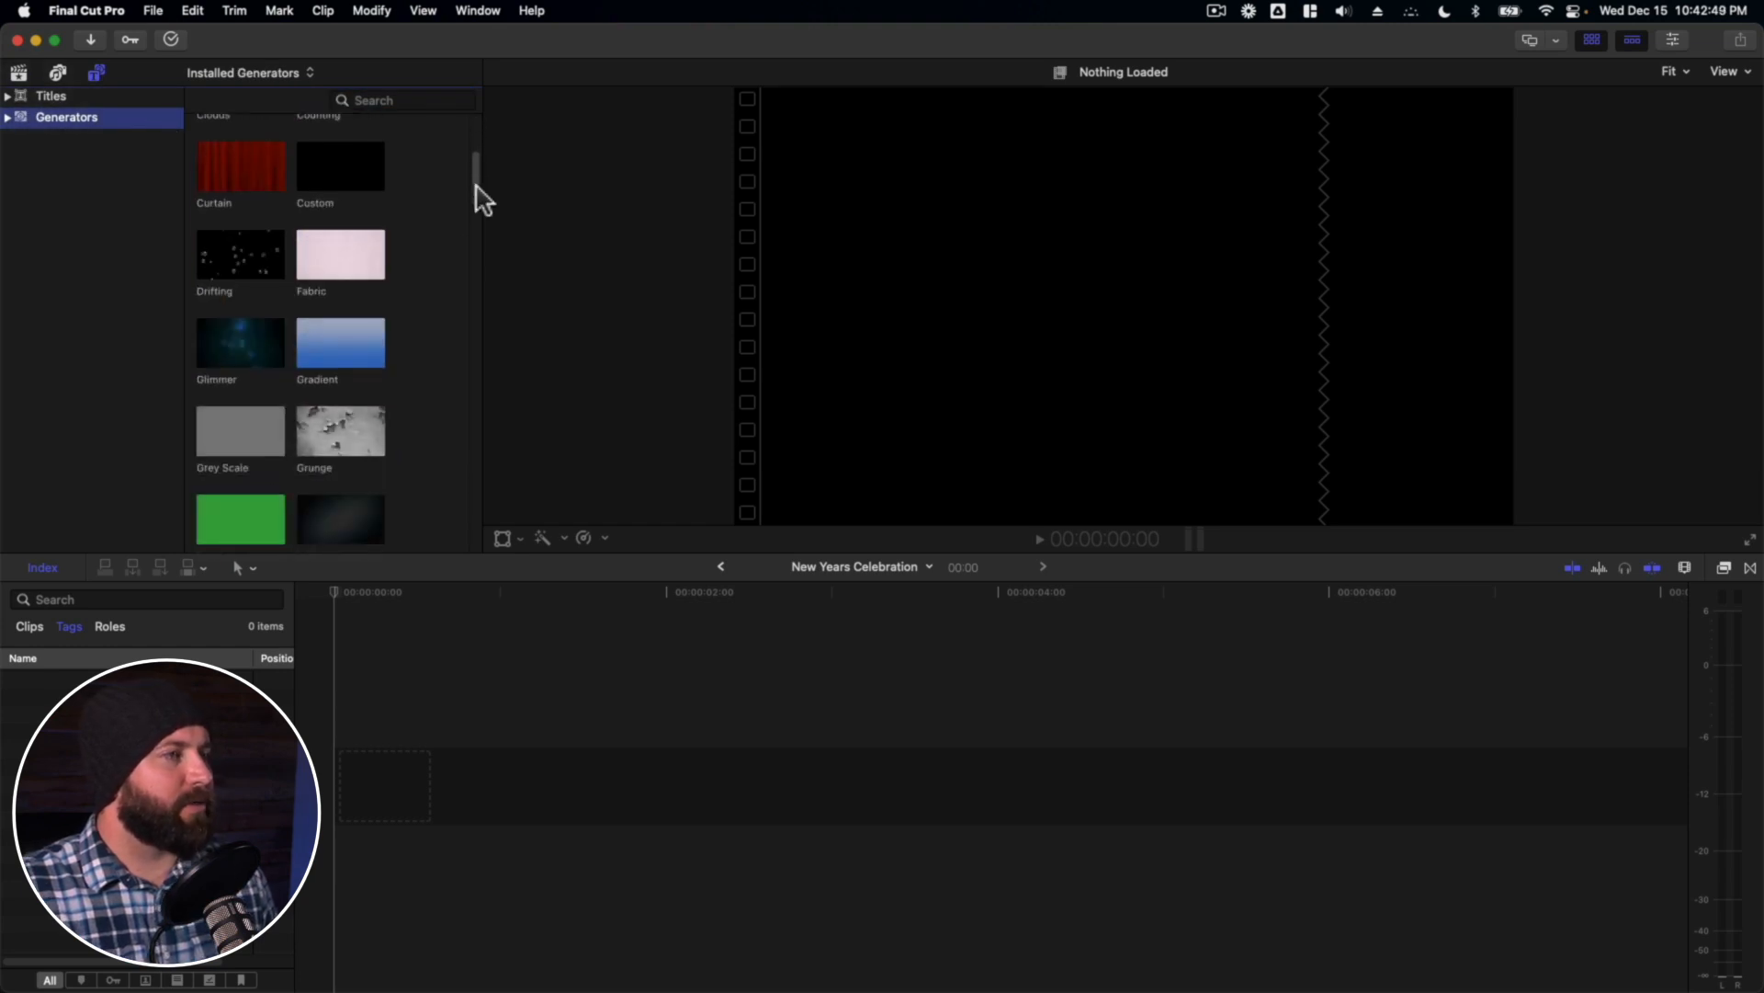
click(236, 342)
drag(237, 347, 323, 764)
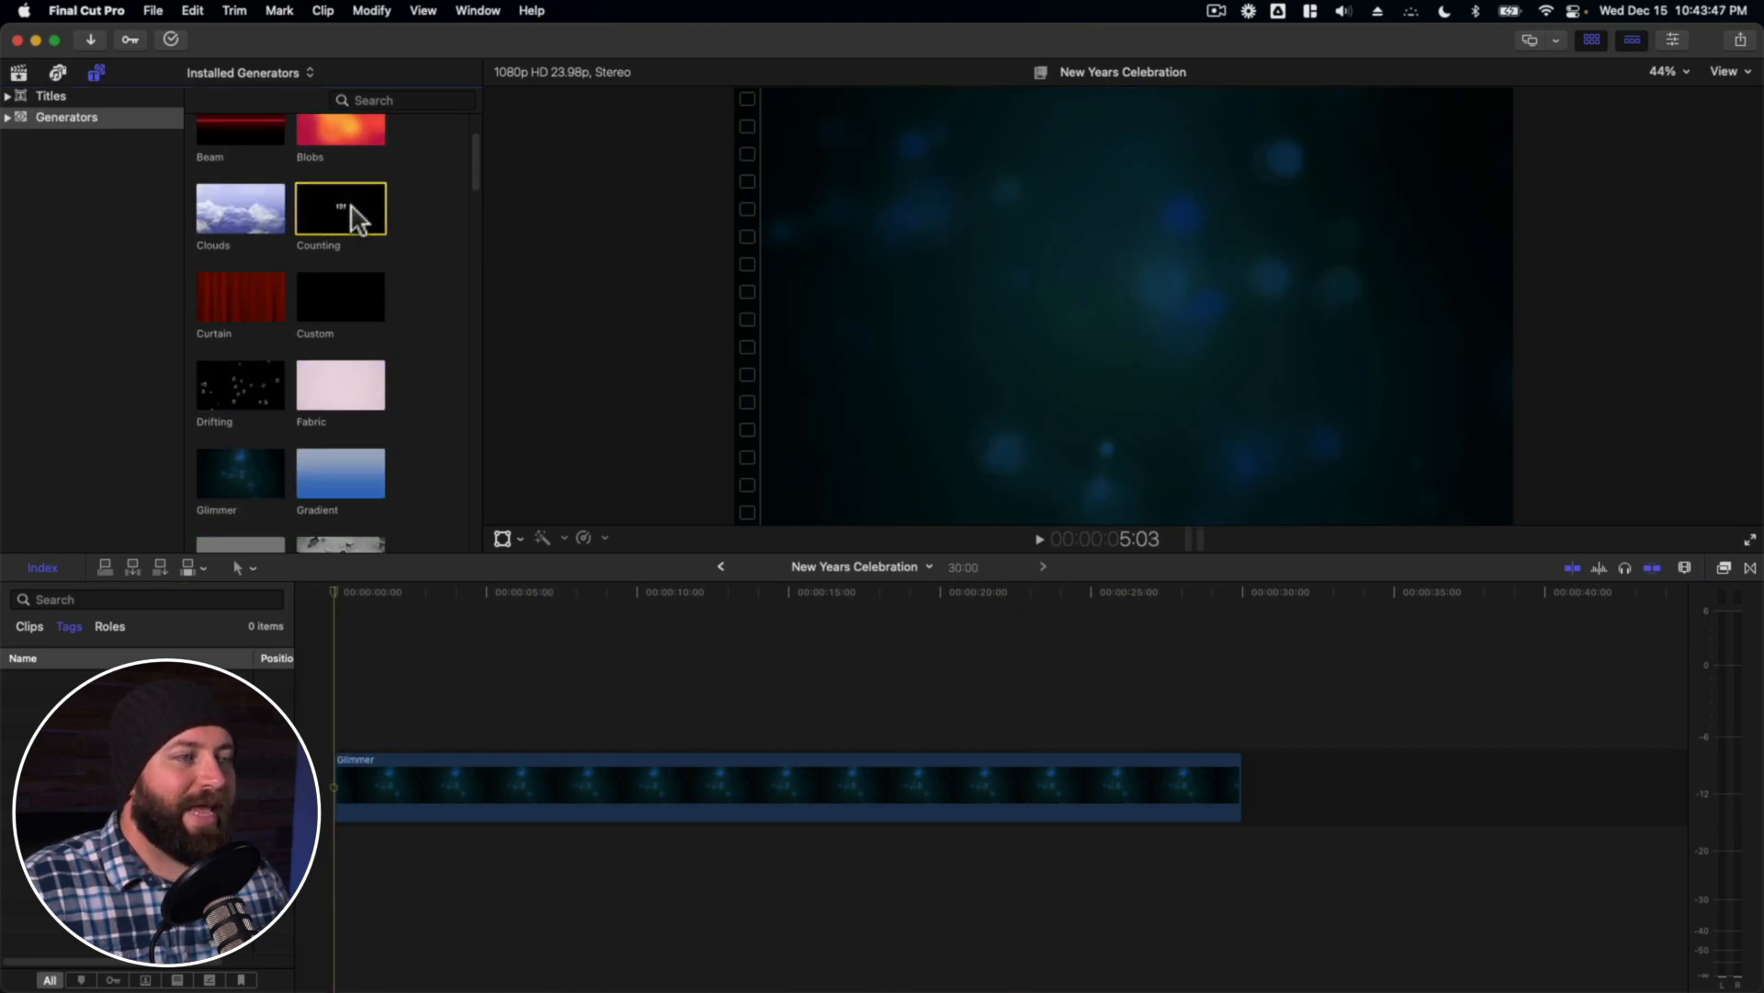
drag(354, 218, 327, 702)
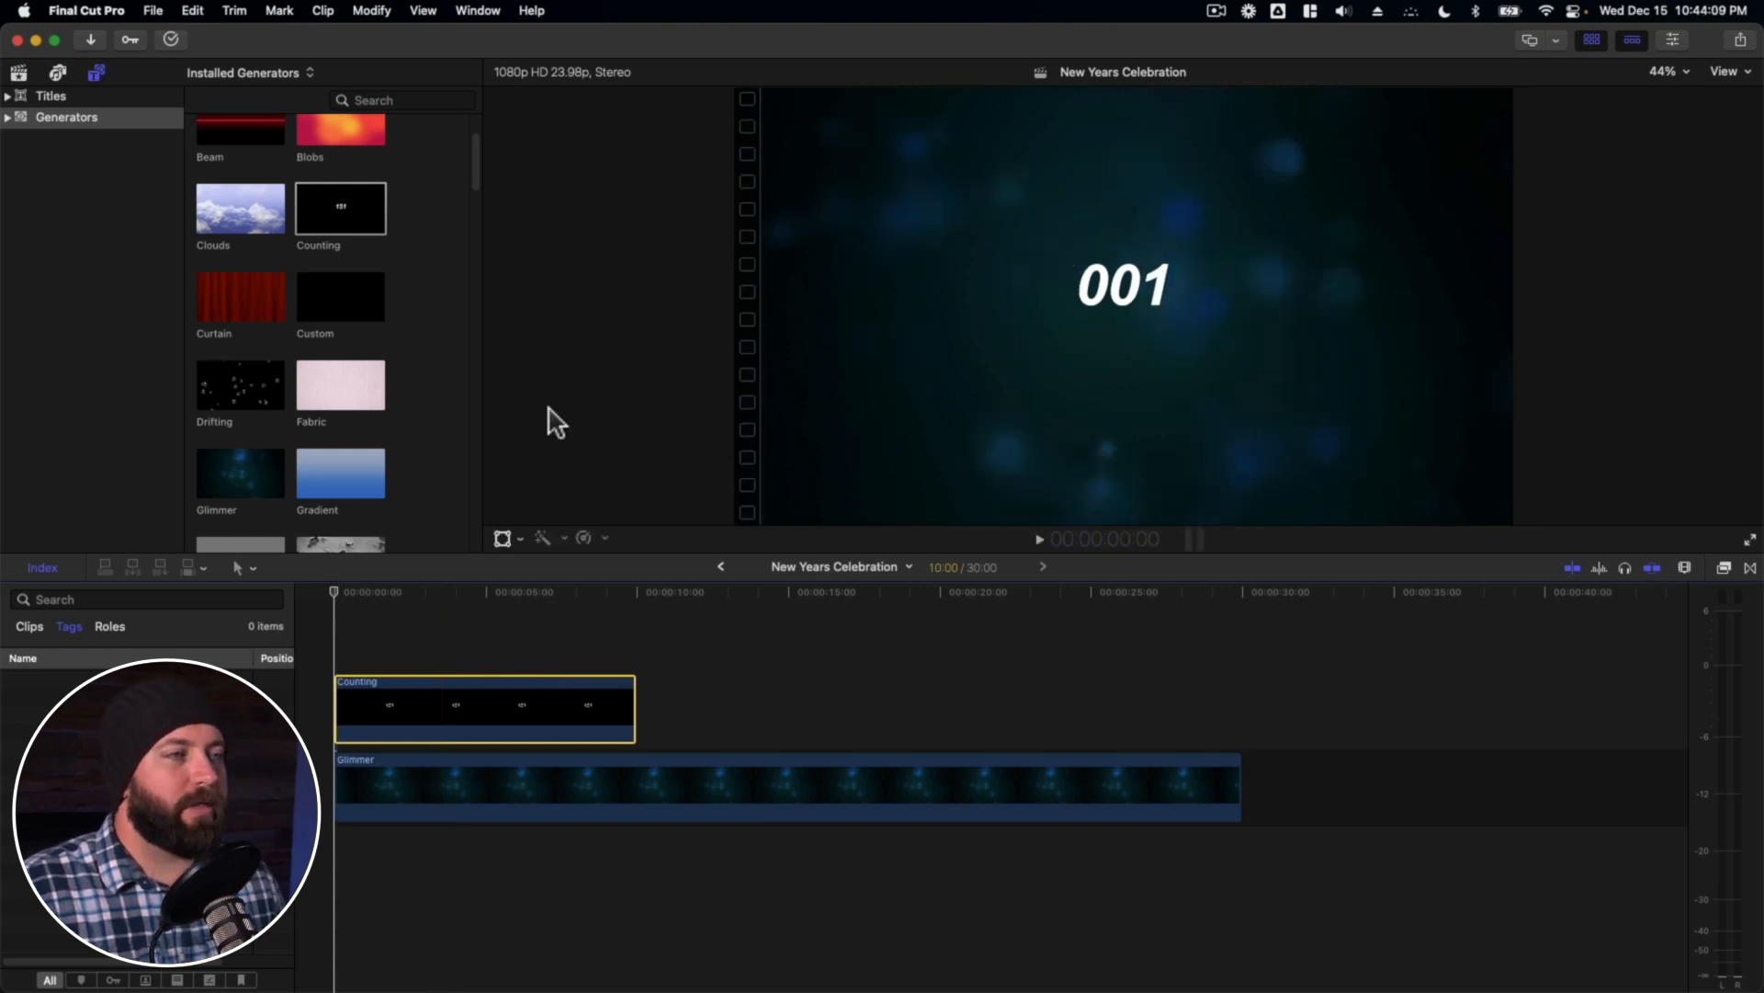
- Change the Counting generator's font to Gill Sans
click(1591, 42)
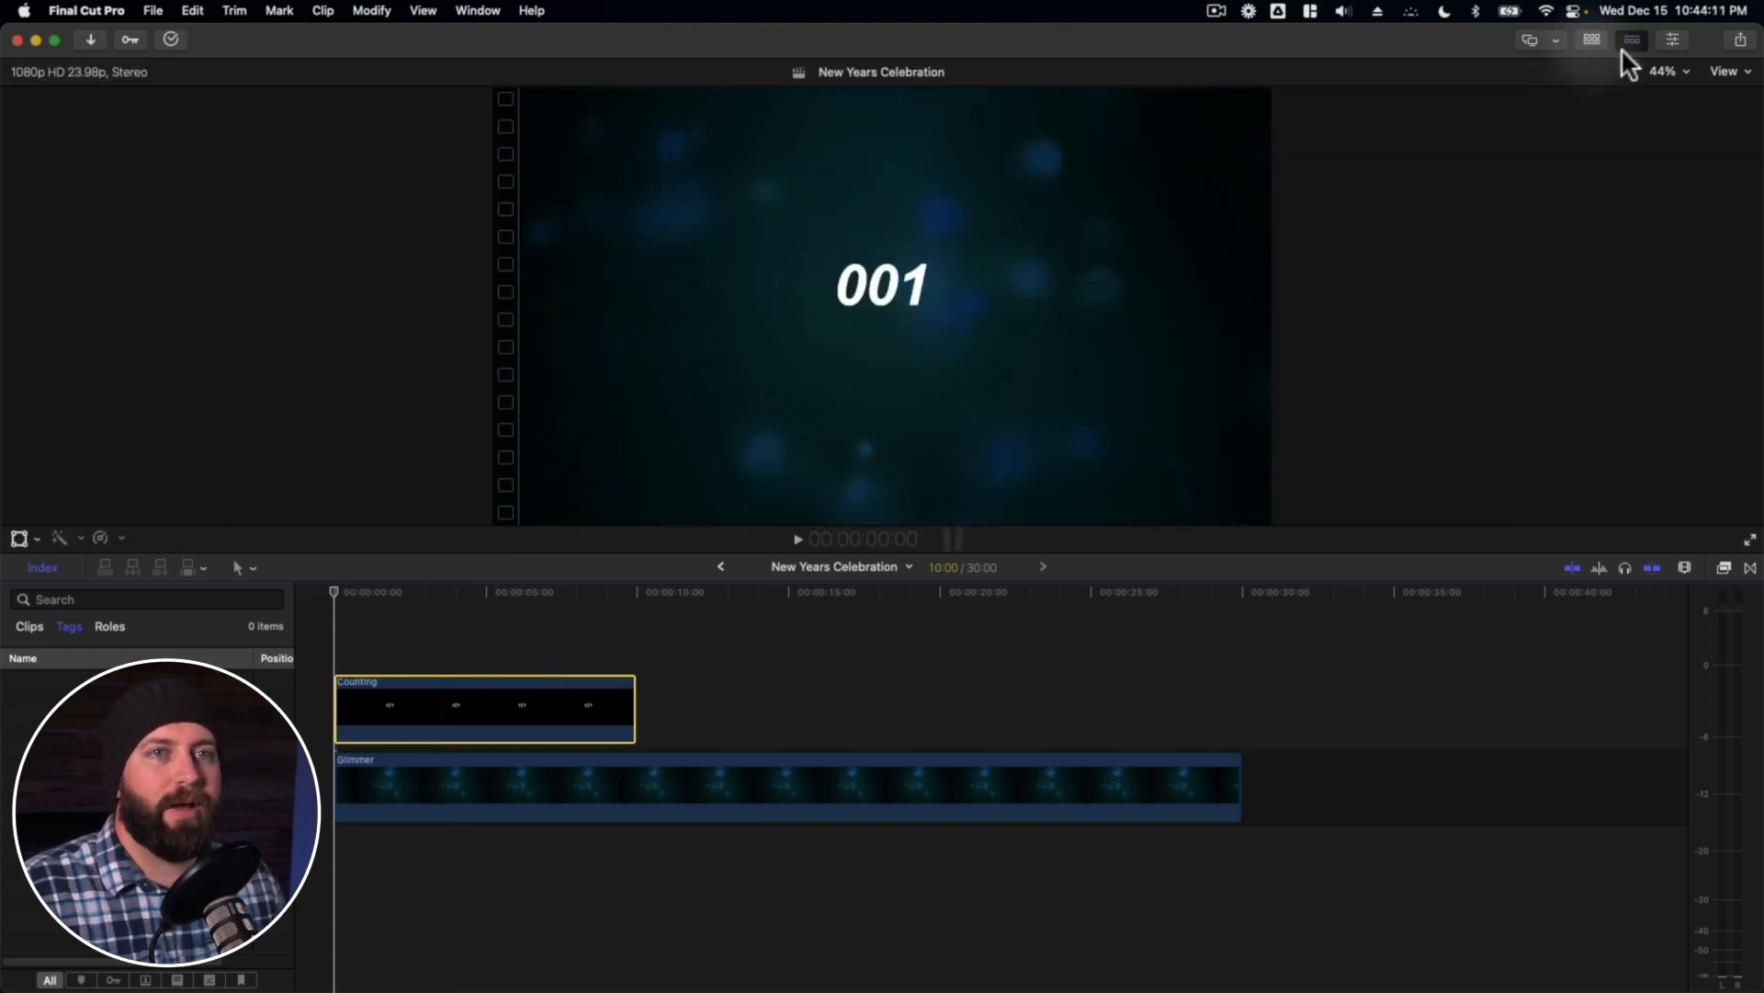
click(1671, 41)
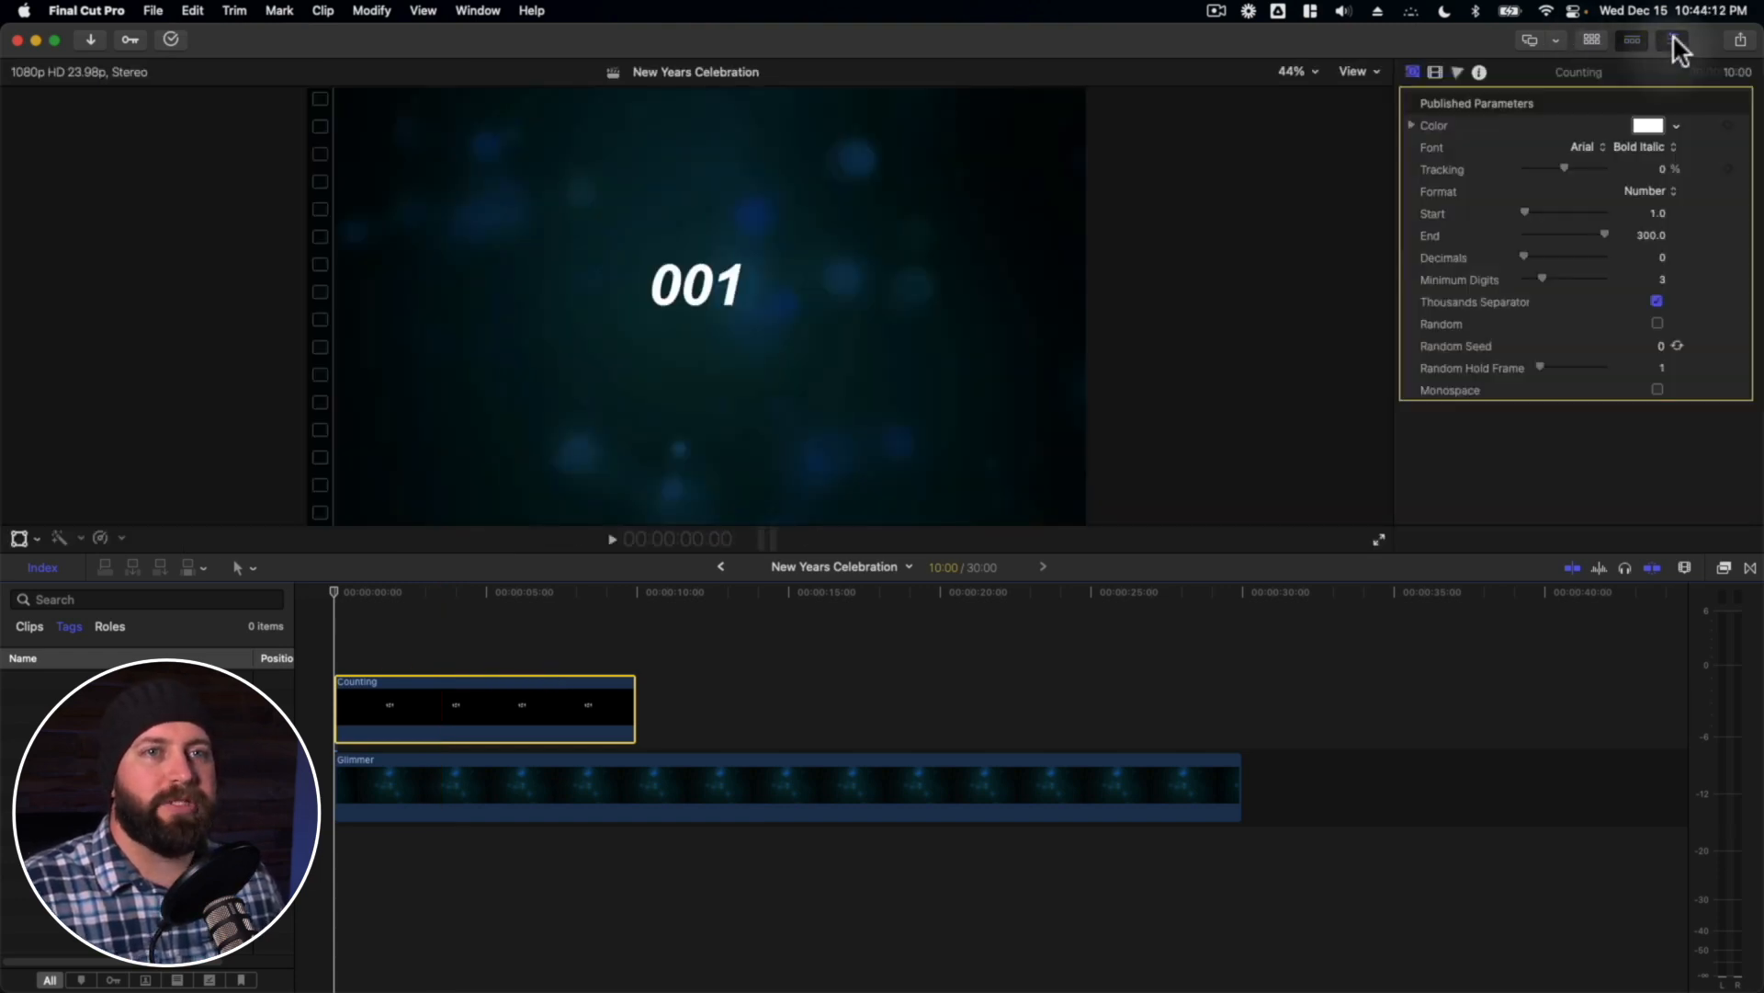
click(1585, 147)
scroll(1597, 779, down, 5)
scroll(1599, 783, down, 10)
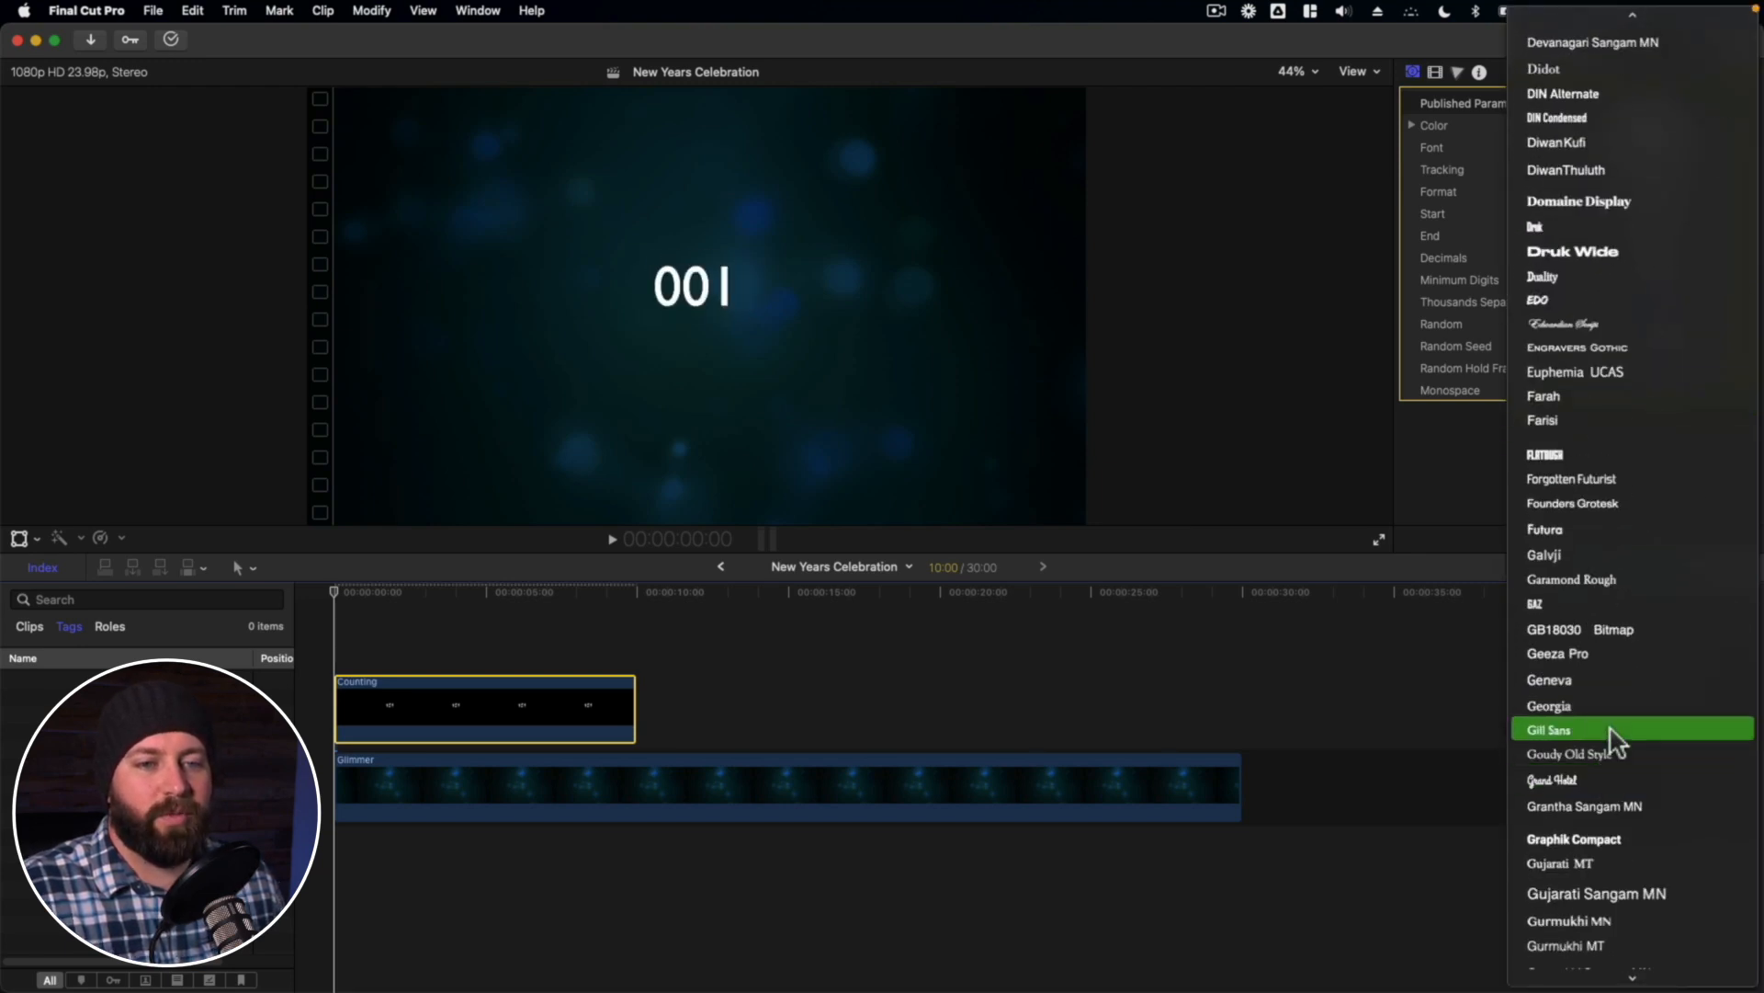
click(1611, 730)
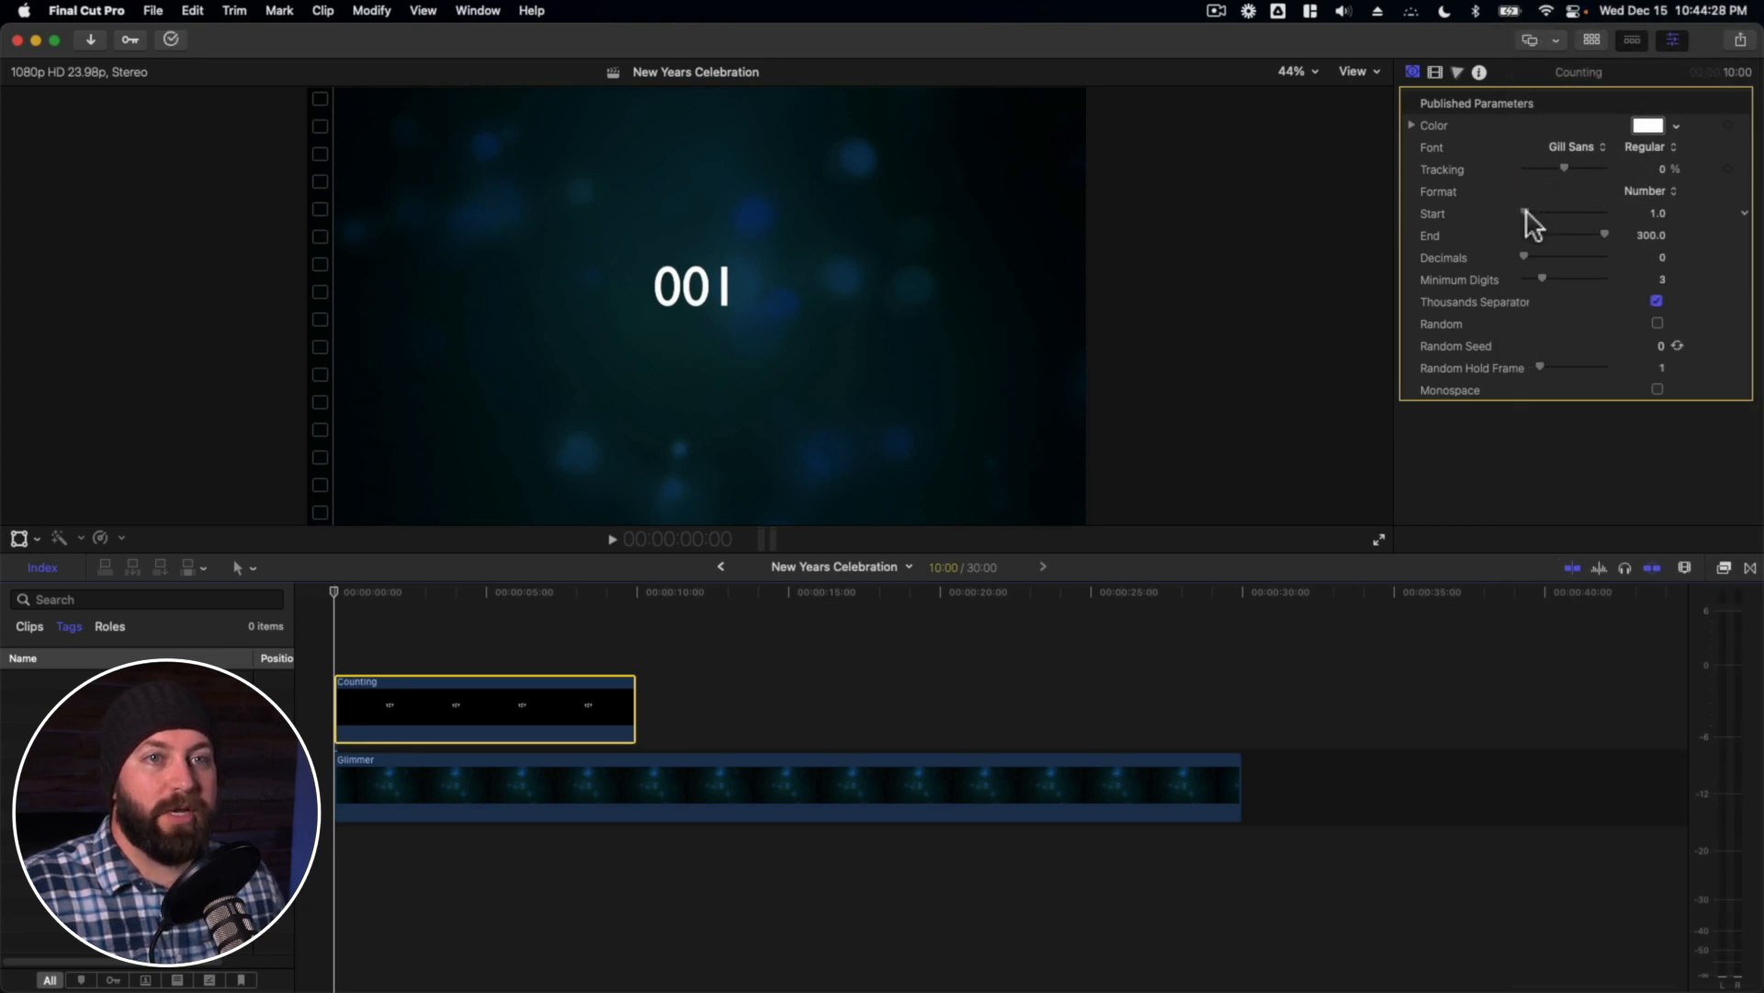
- Make the Counting generator run from 10 to 0 with minimum digits set to 1, and play the countdown
click(1655, 214)
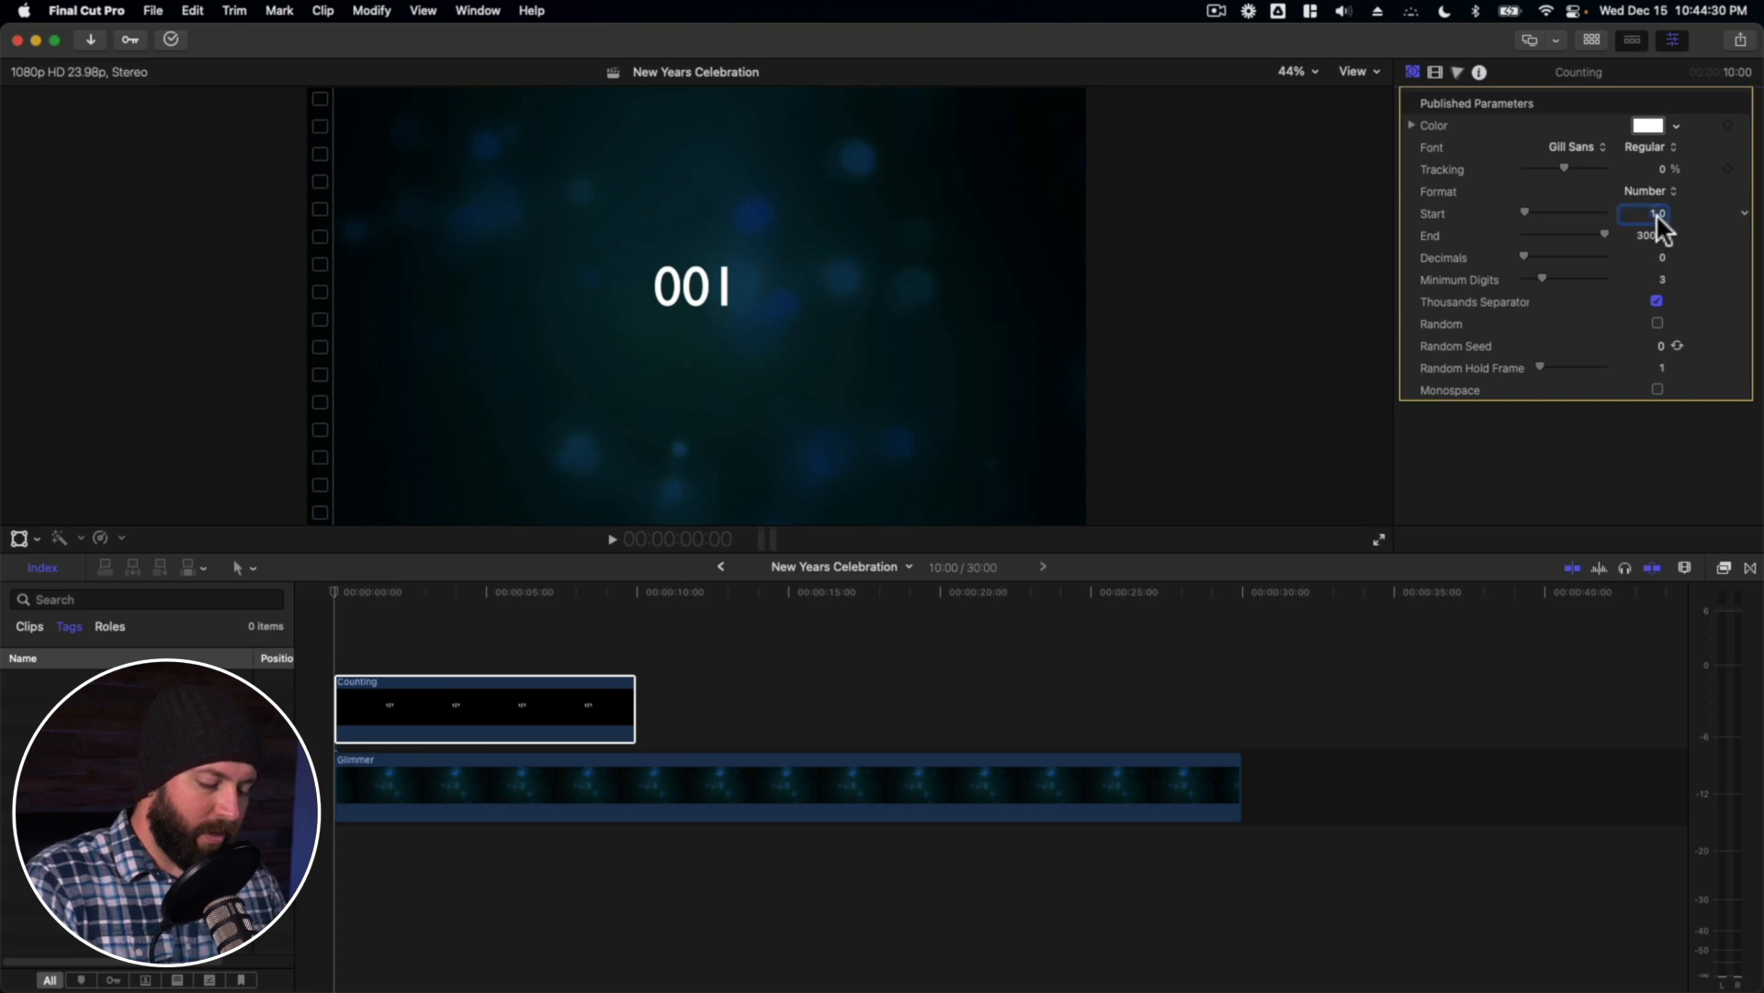
text(10)
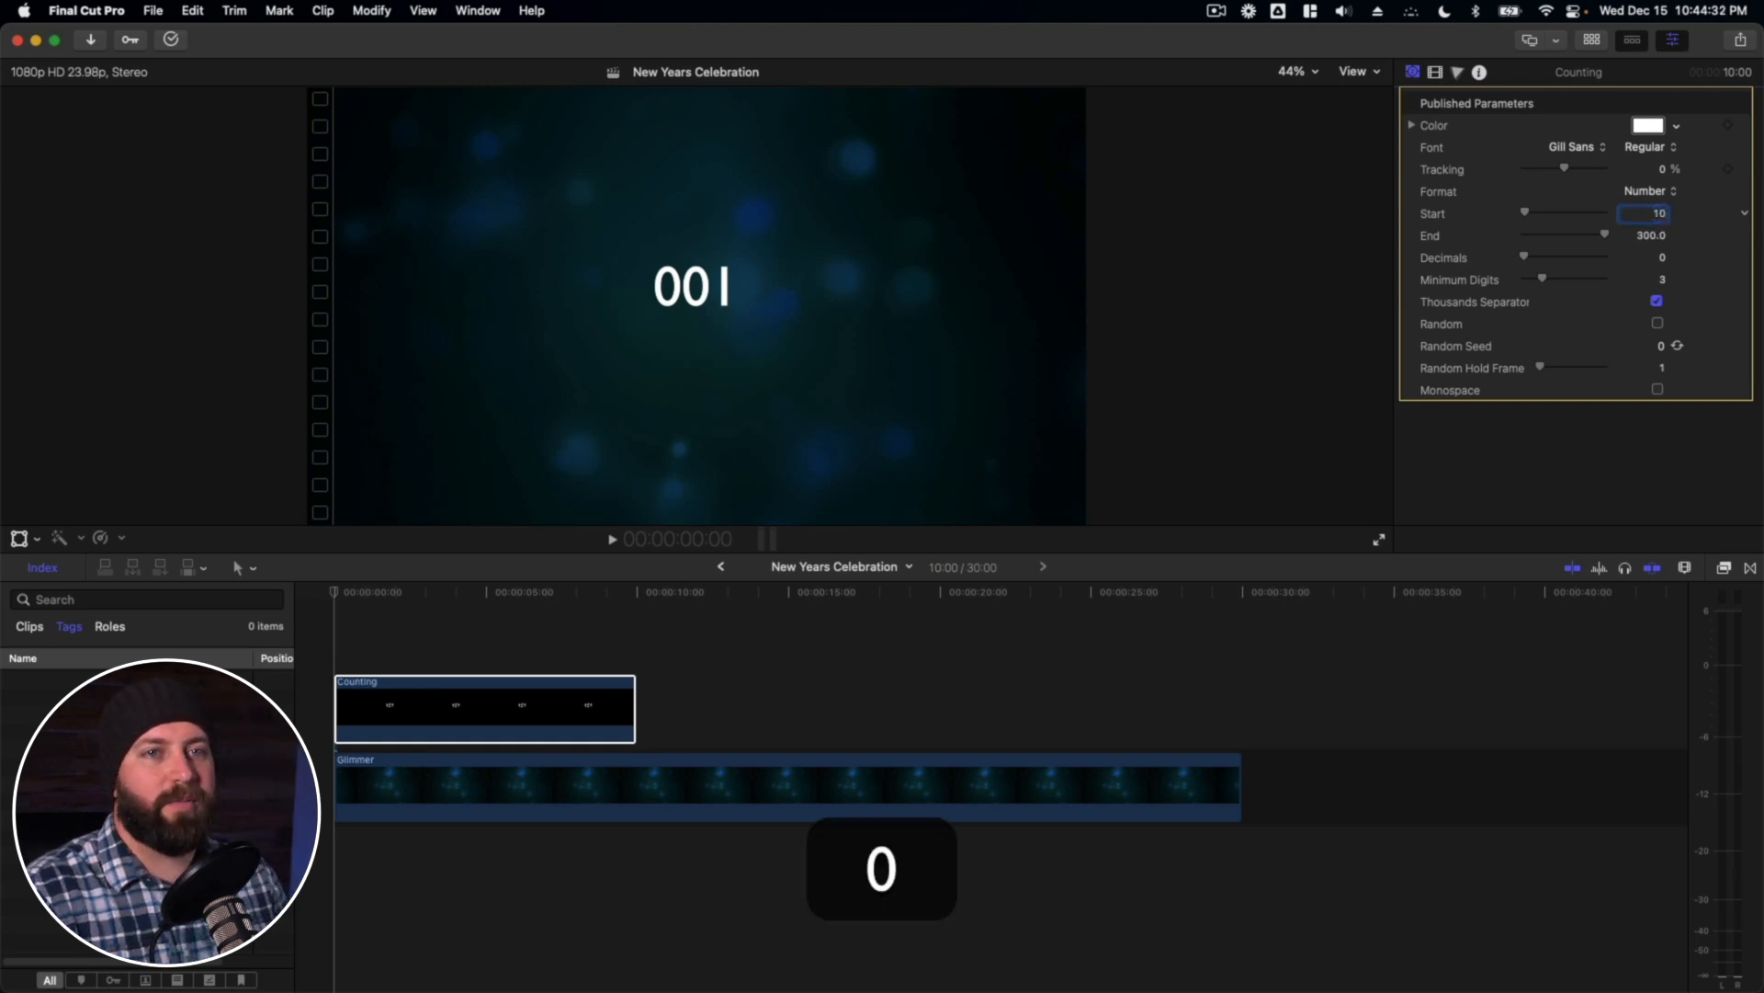
click(1663, 232)
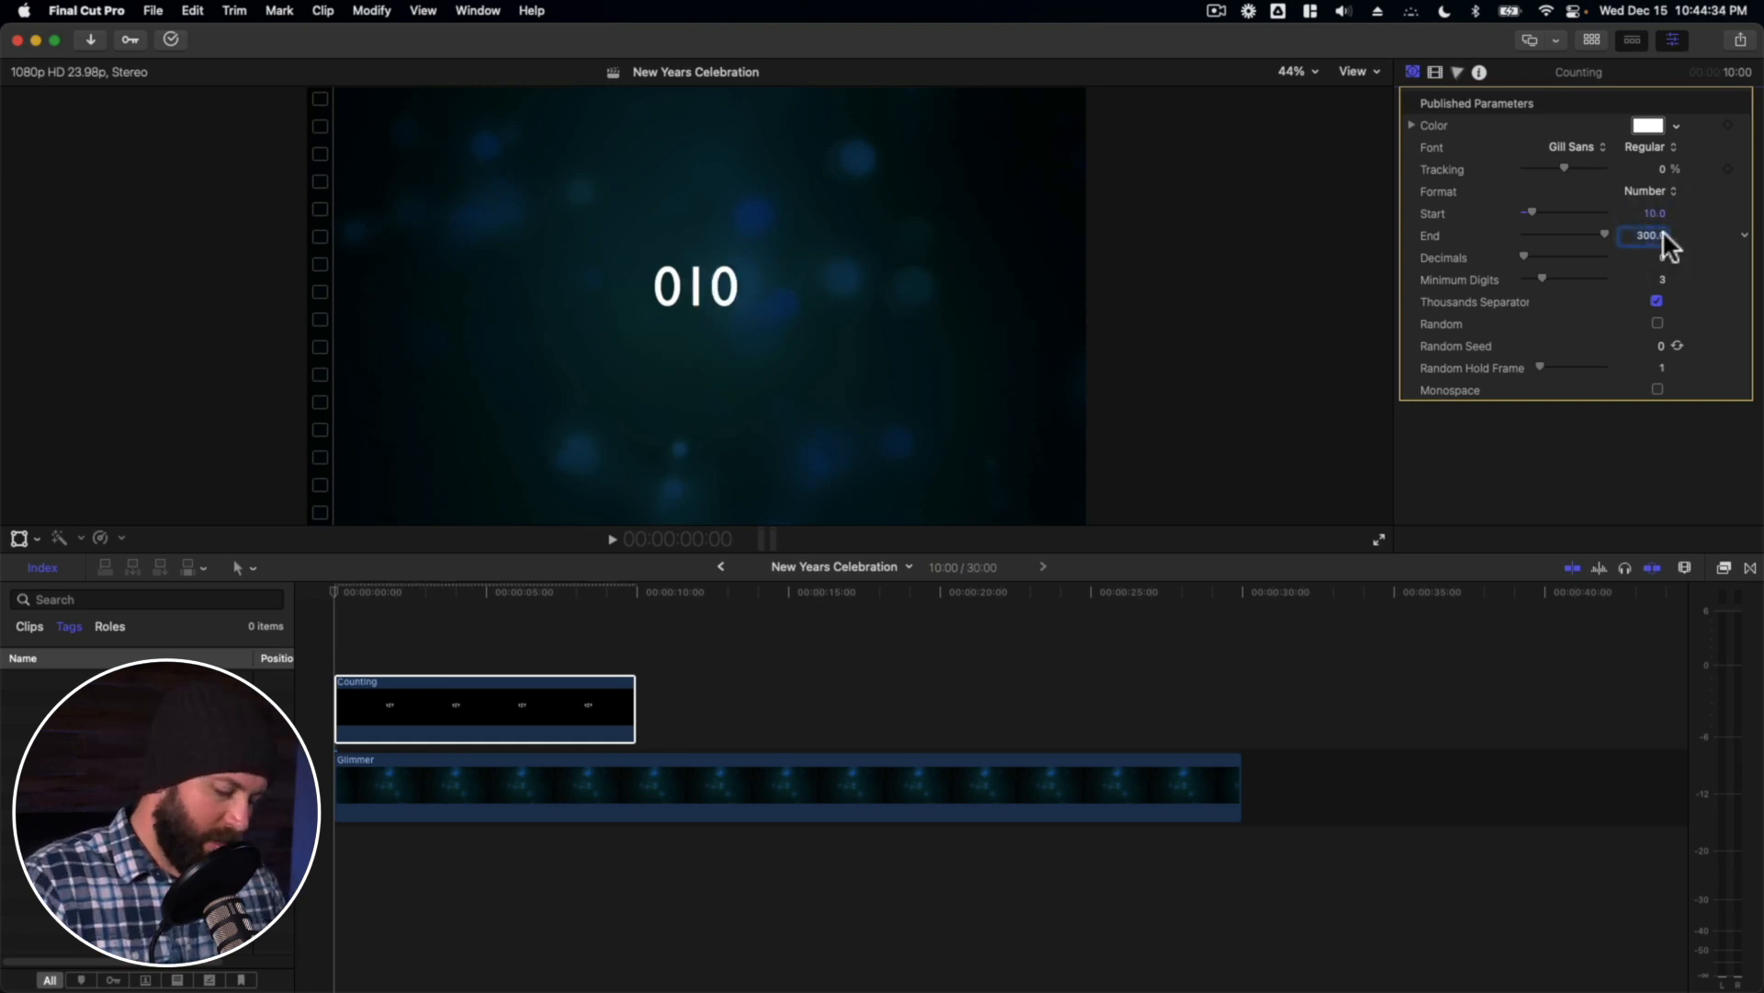
text(0)
key(Return)
key(space)
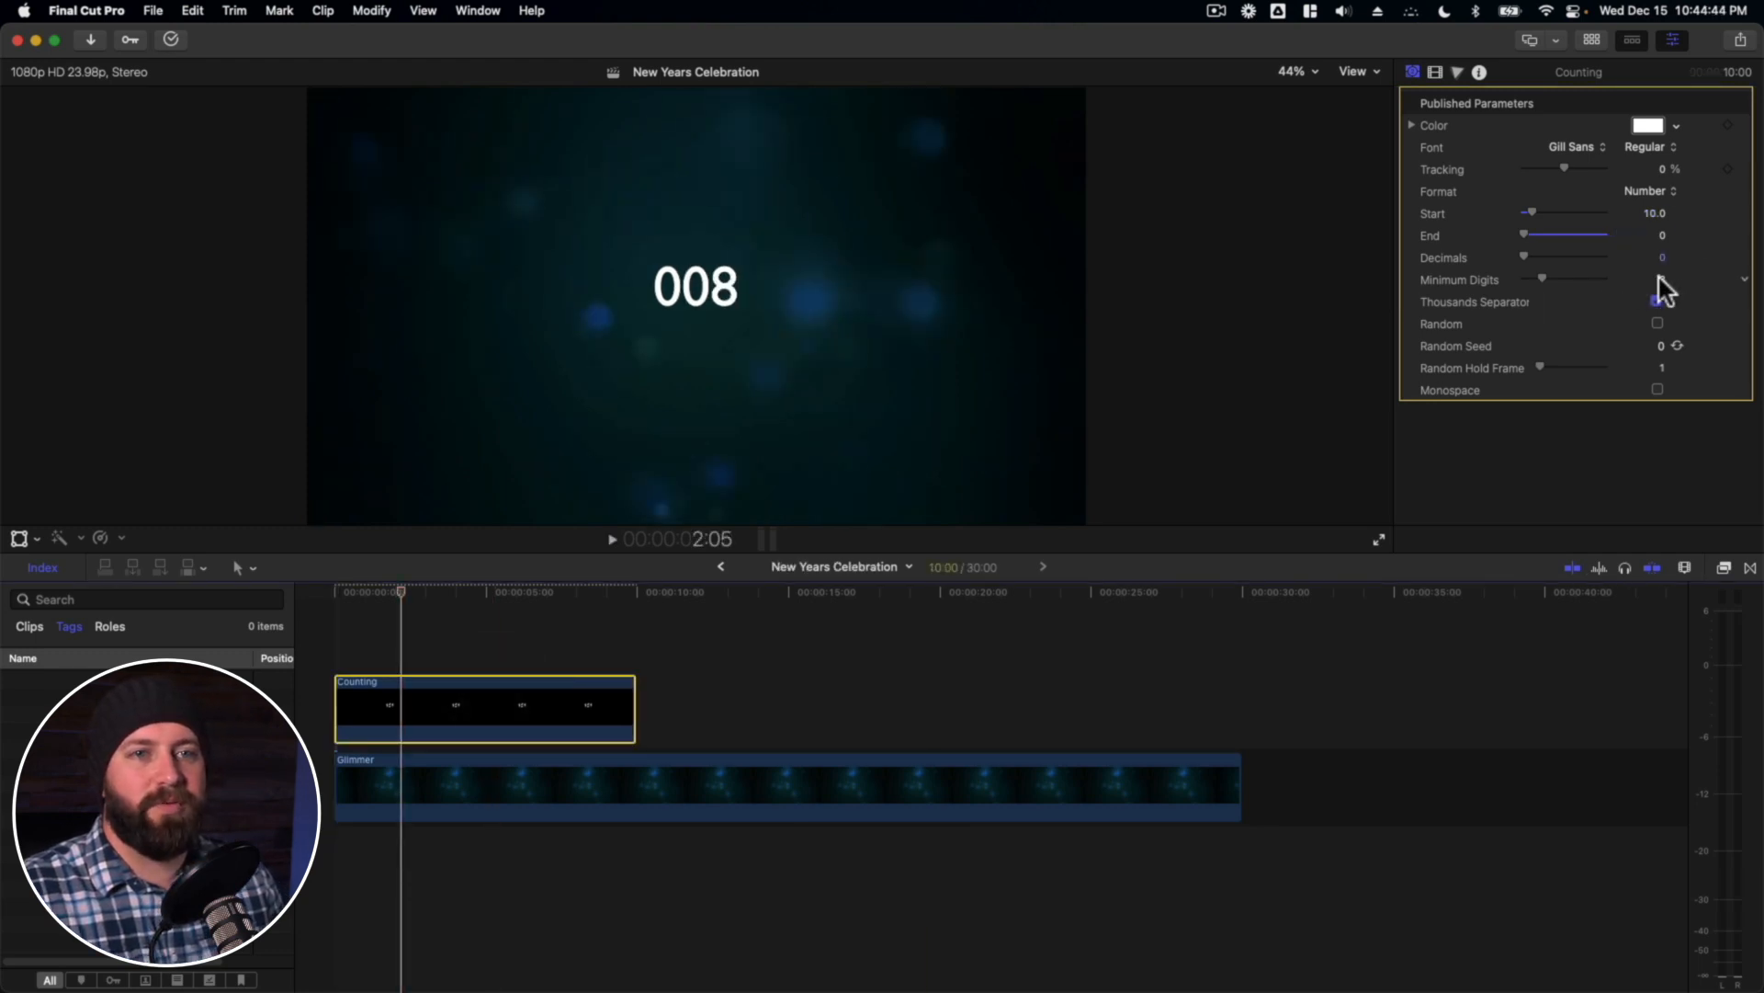
drag(1662, 279, 1662, 298)
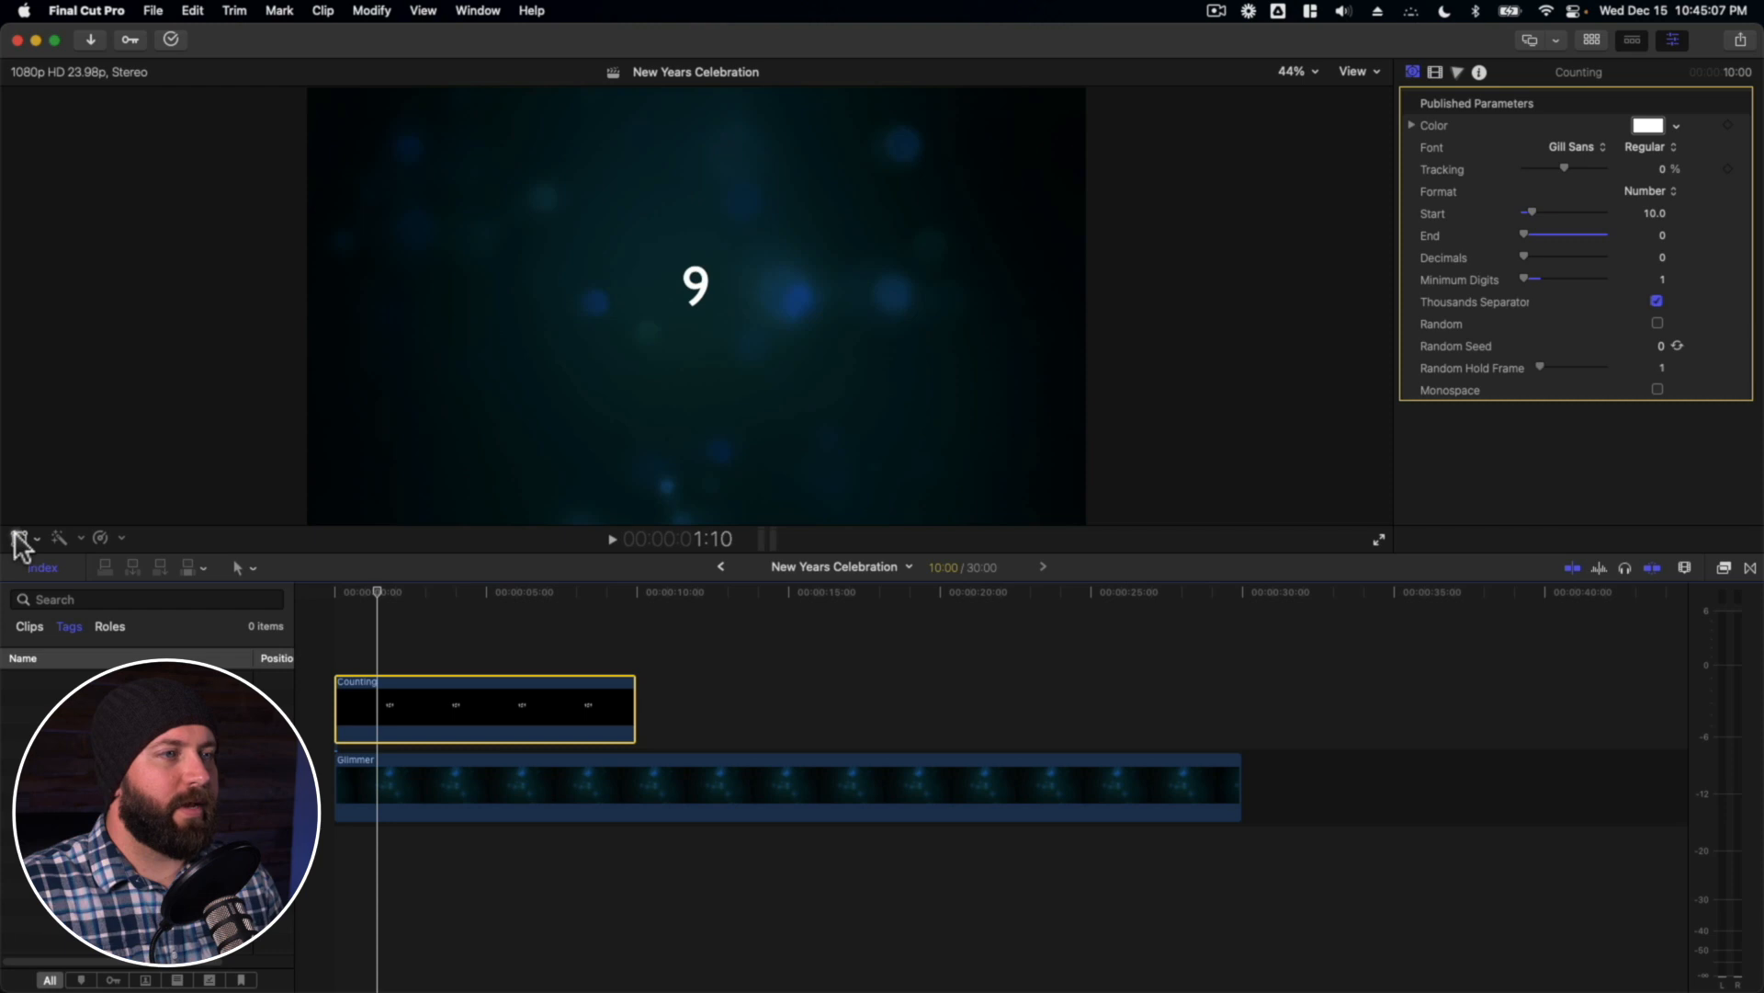
- Scale the countdown number to 367%, place it at about X -215 px, Y -195 px, and play the result
click(18, 538)
drag(769, 338, 664, 381)
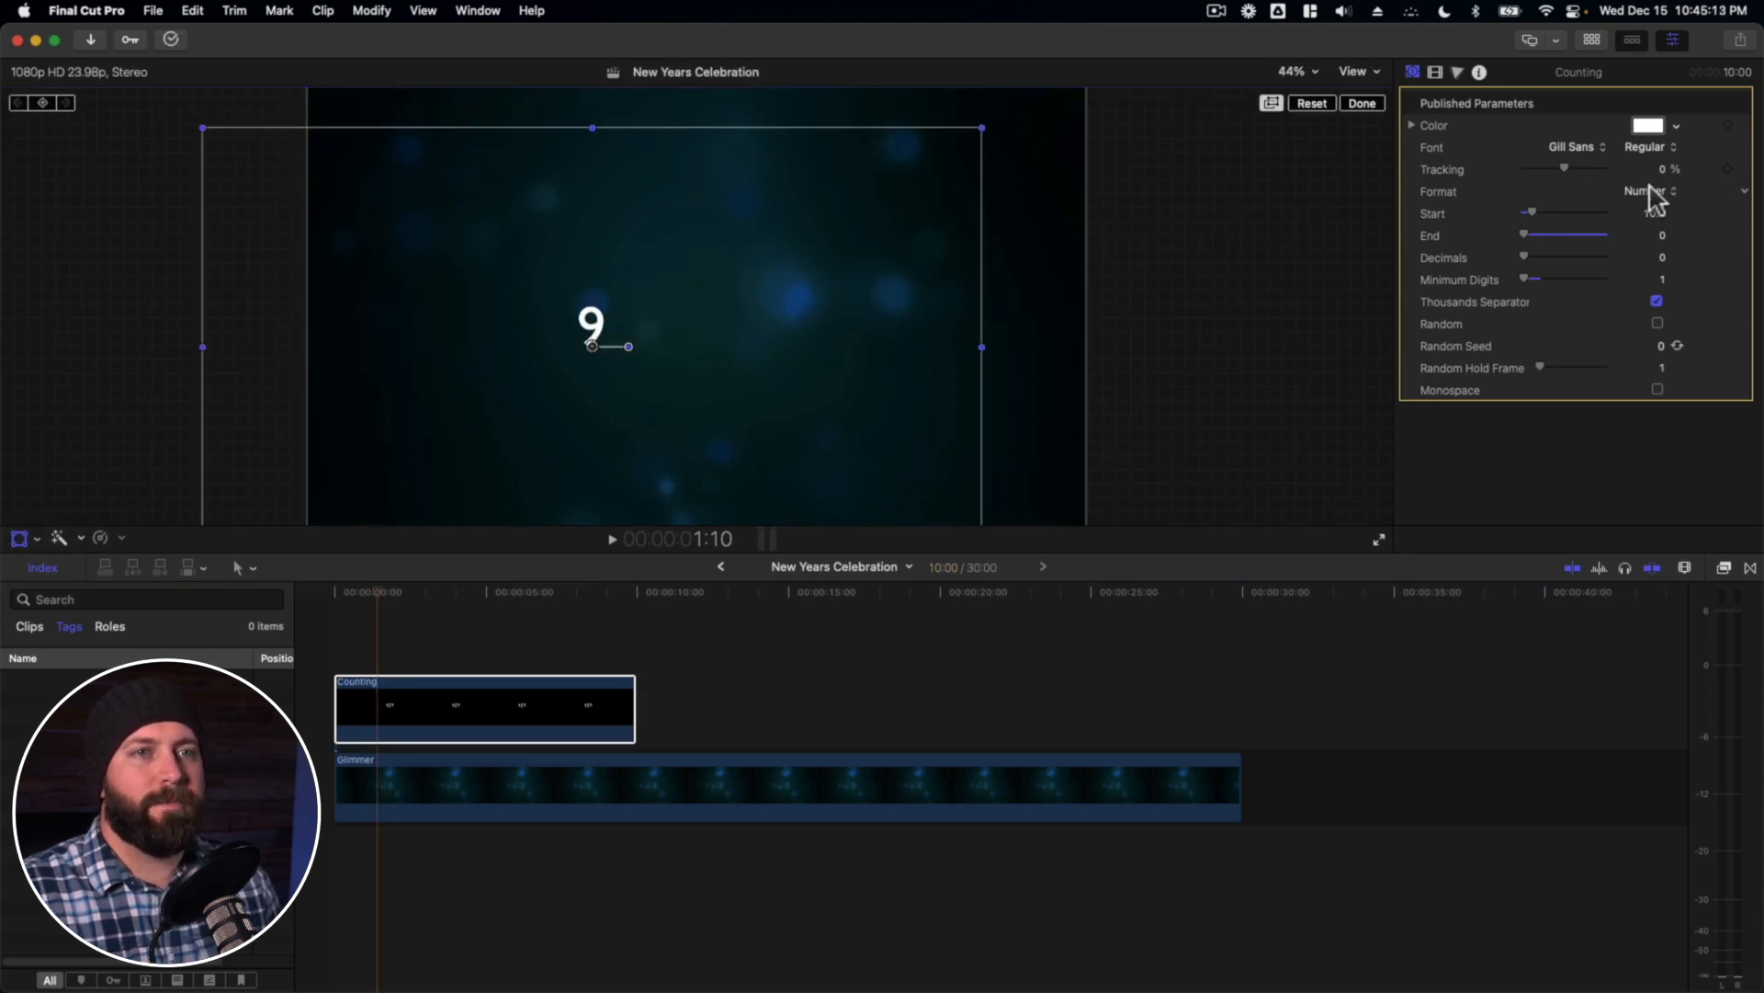
click(1435, 72)
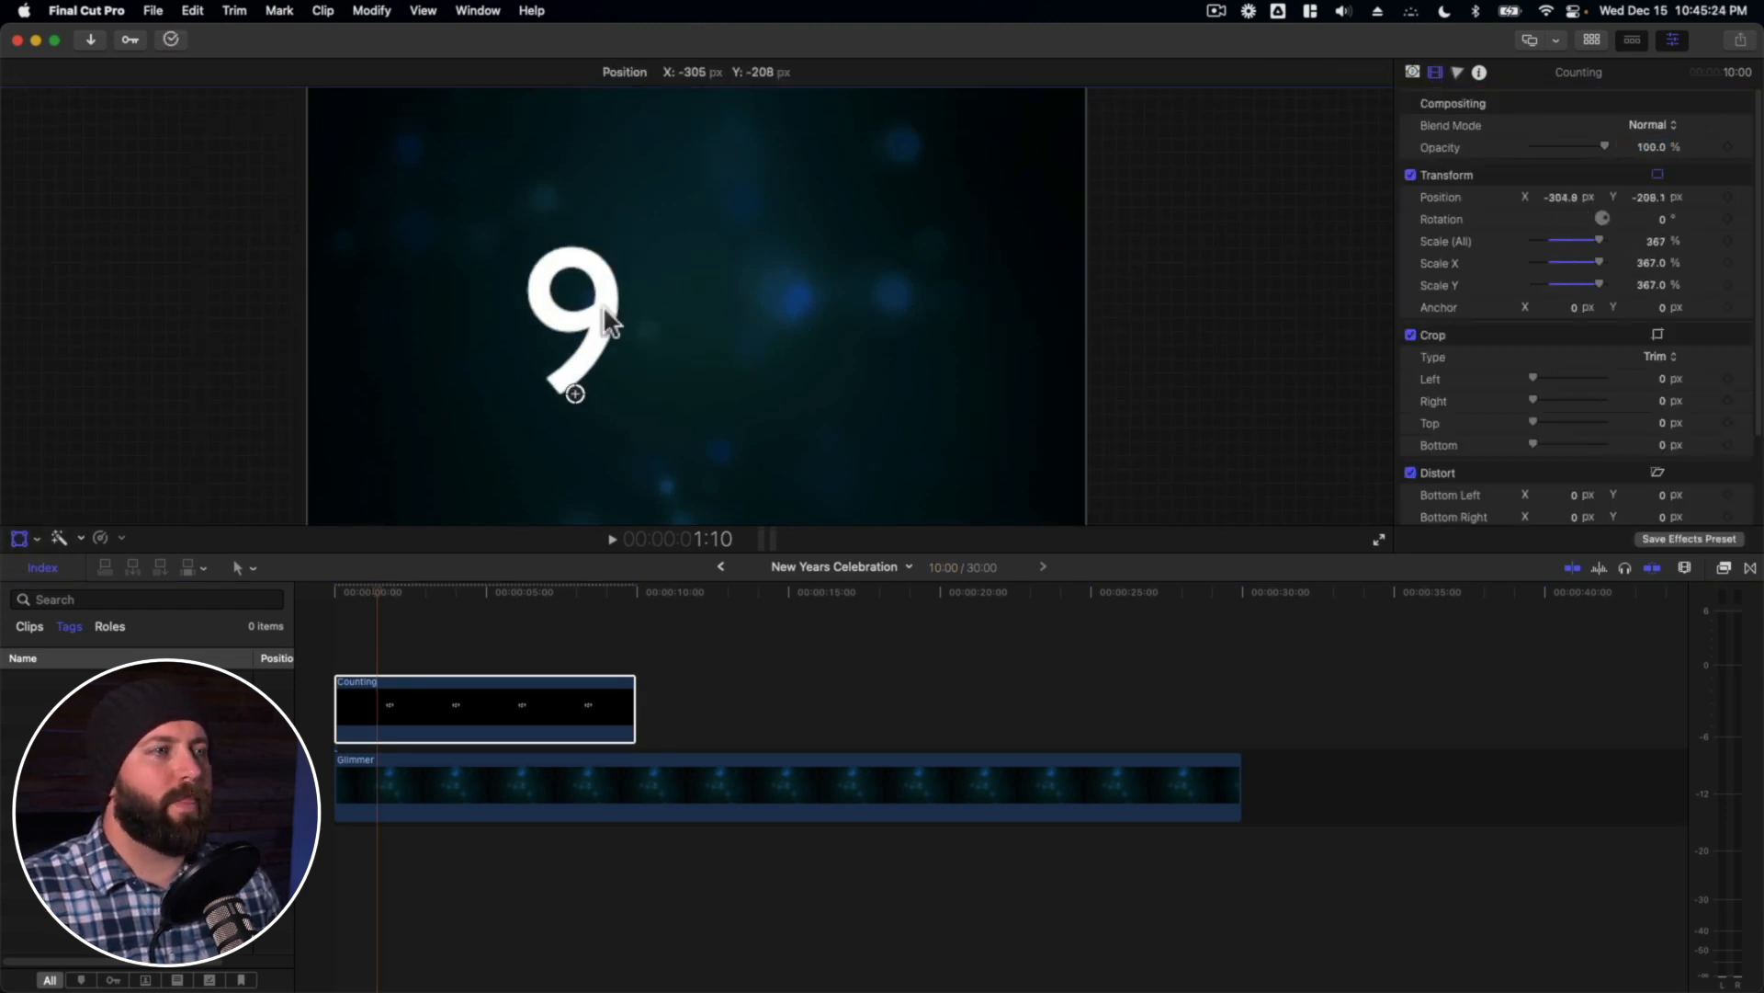
key(space)
key(space)
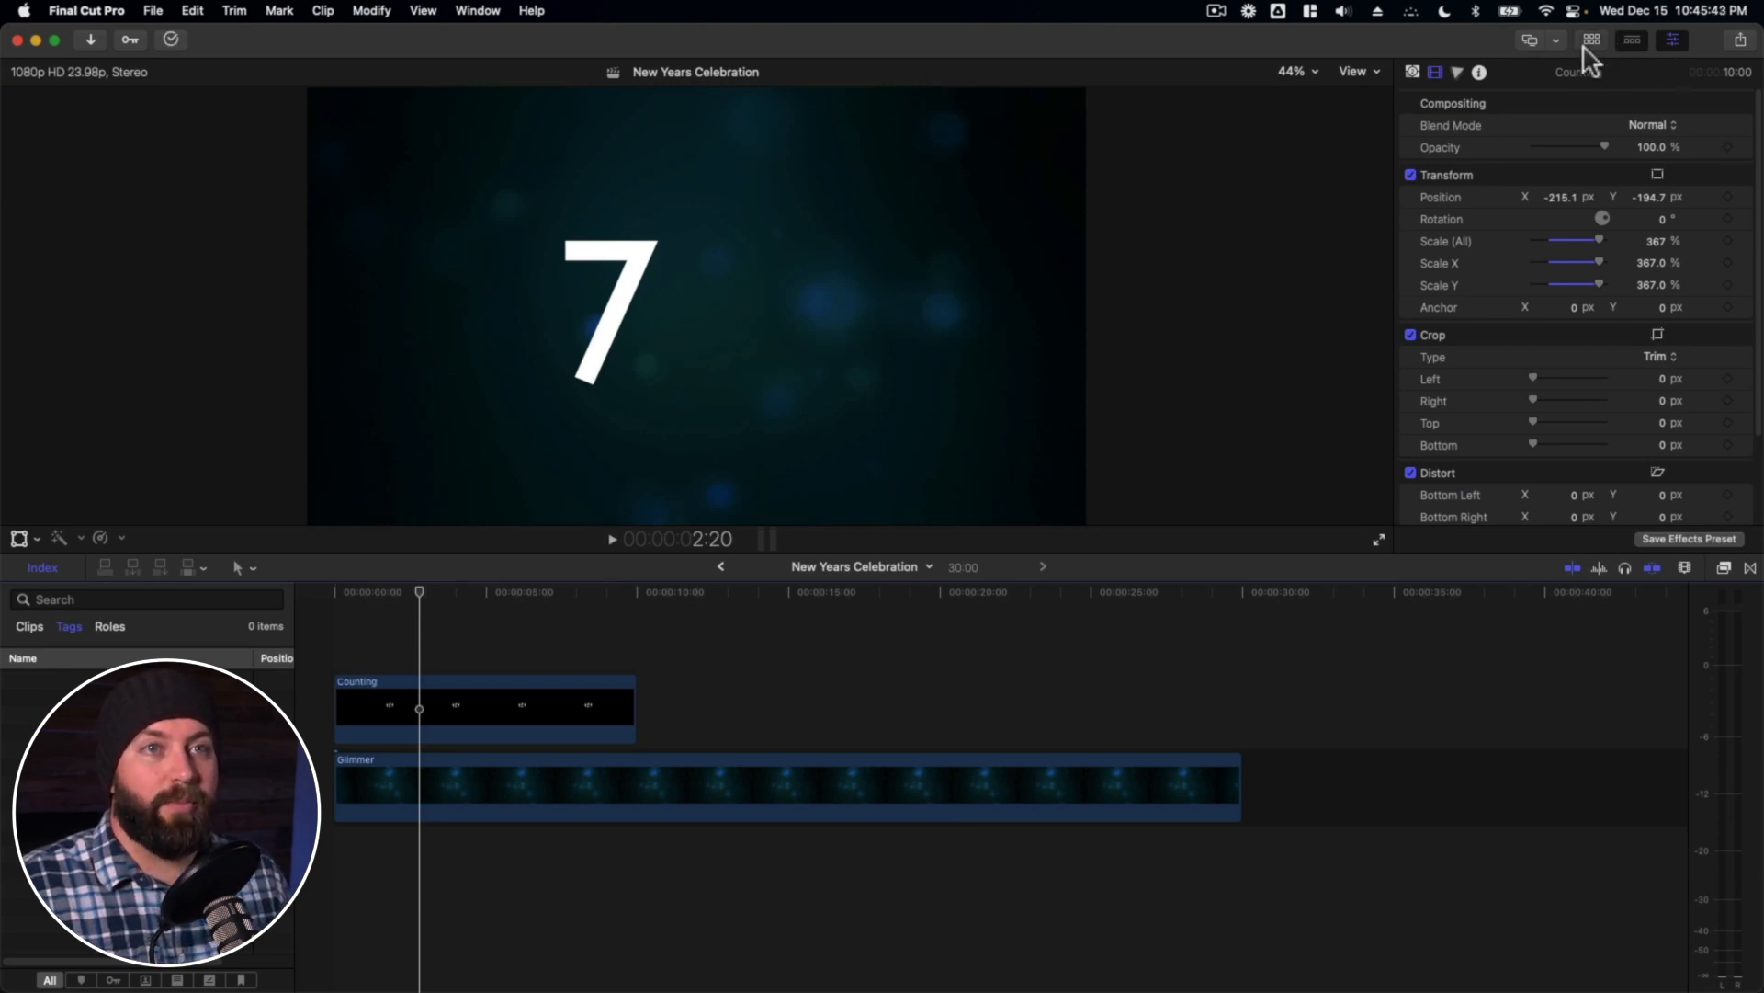
- Connect the Shapes generator above the Counting clip from the timeline start and extend it to match the 30-second Glimmer clip
click(1590, 41)
scroll(374, 161, down, 3)
drag(373, 167, 377, 353)
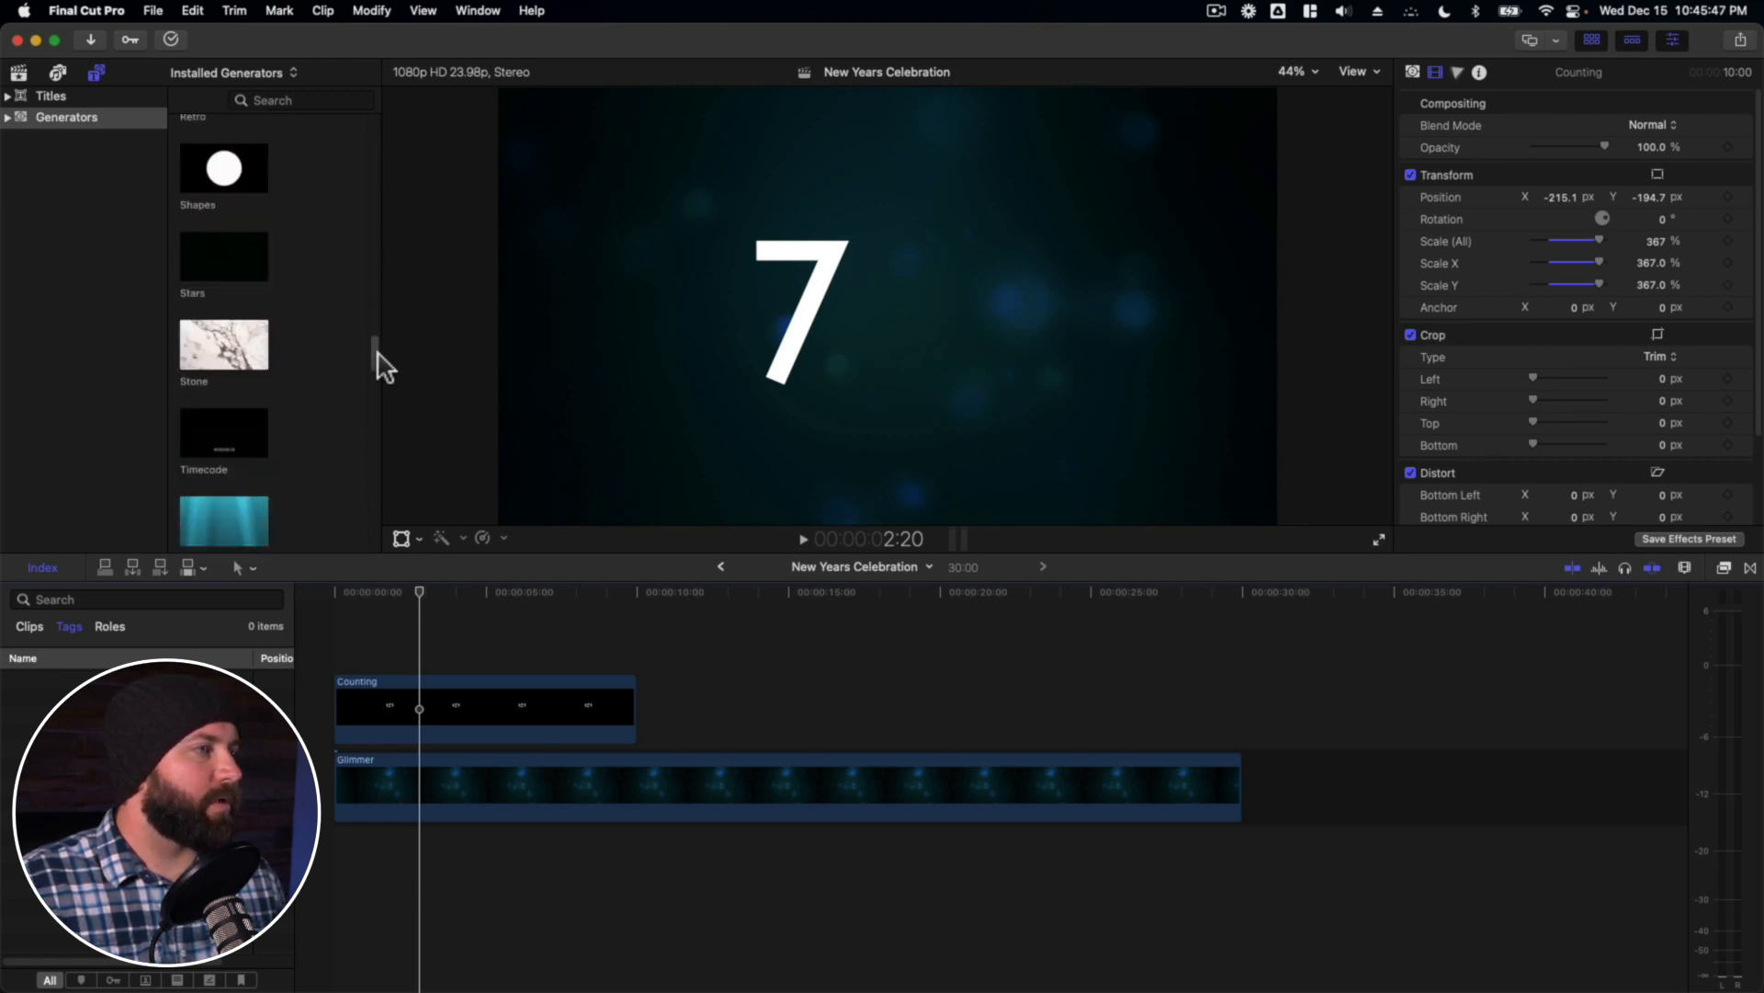
click(228, 169)
drag(217, 188, 352, 636)
drag(636, 638, 1243, 664)
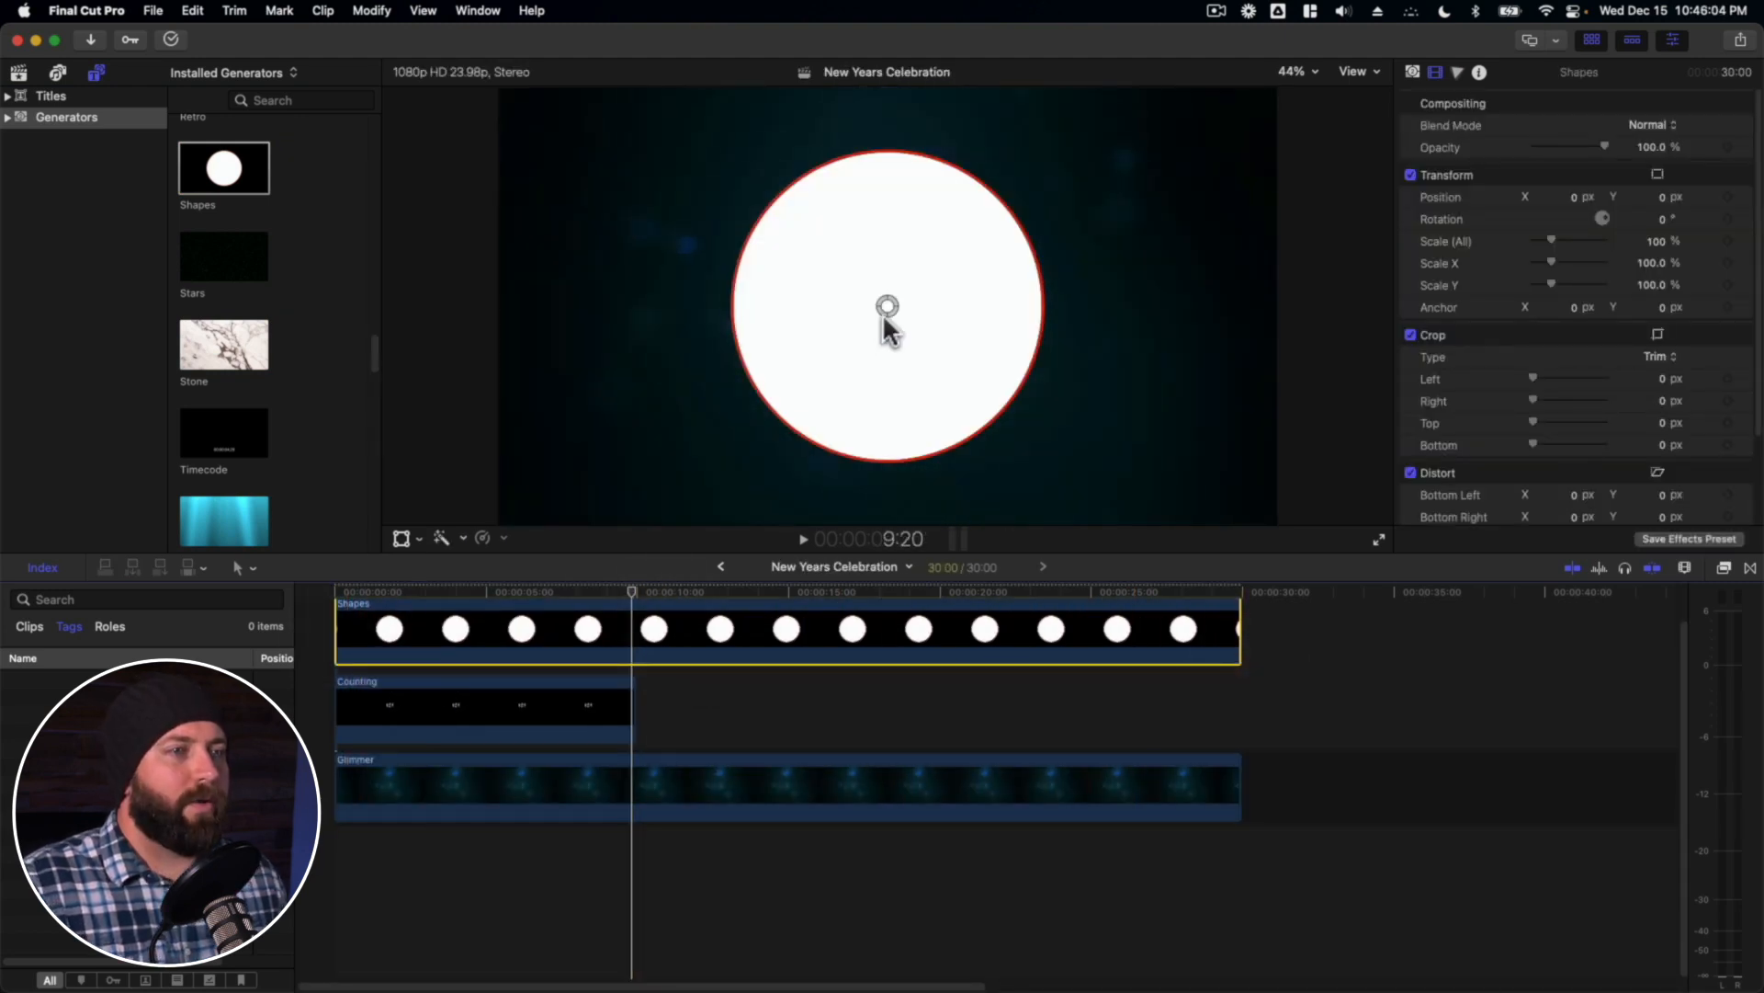
- Scale the Shapes circle to 45% and move it to the upper-right corner of the frame
click(897, 313)
drag(897, 313, 1096, 271)
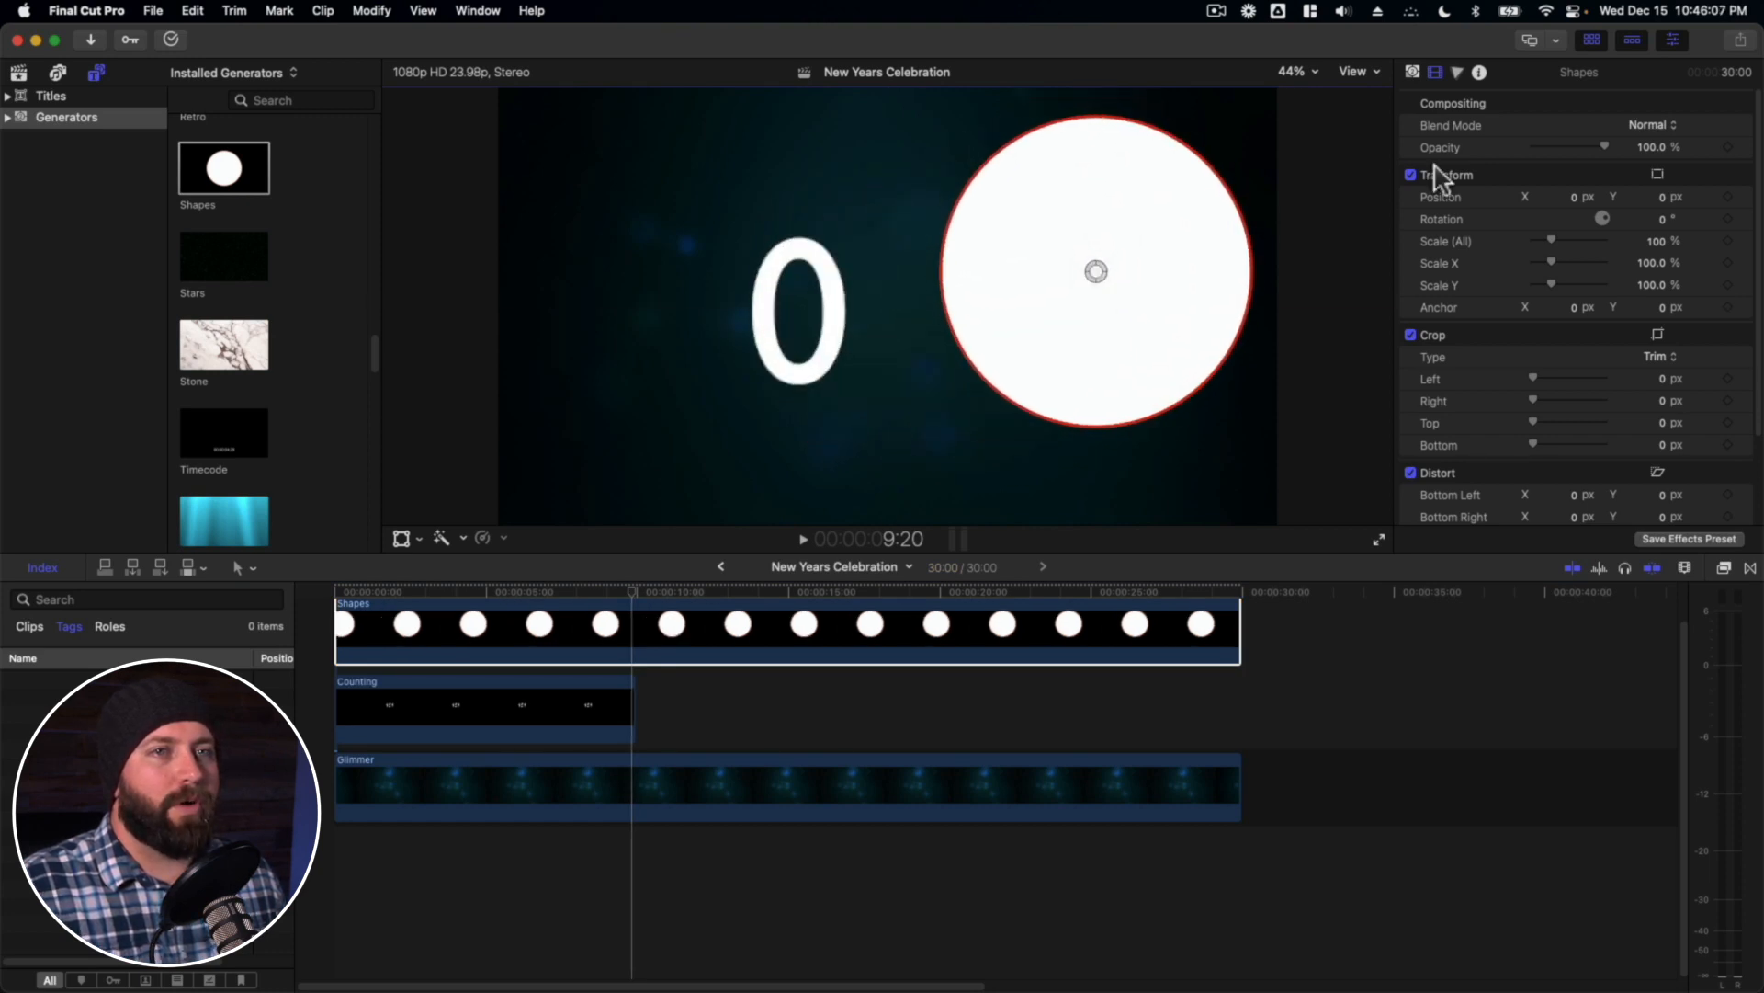
drag(1660, 242, 1344, 195)
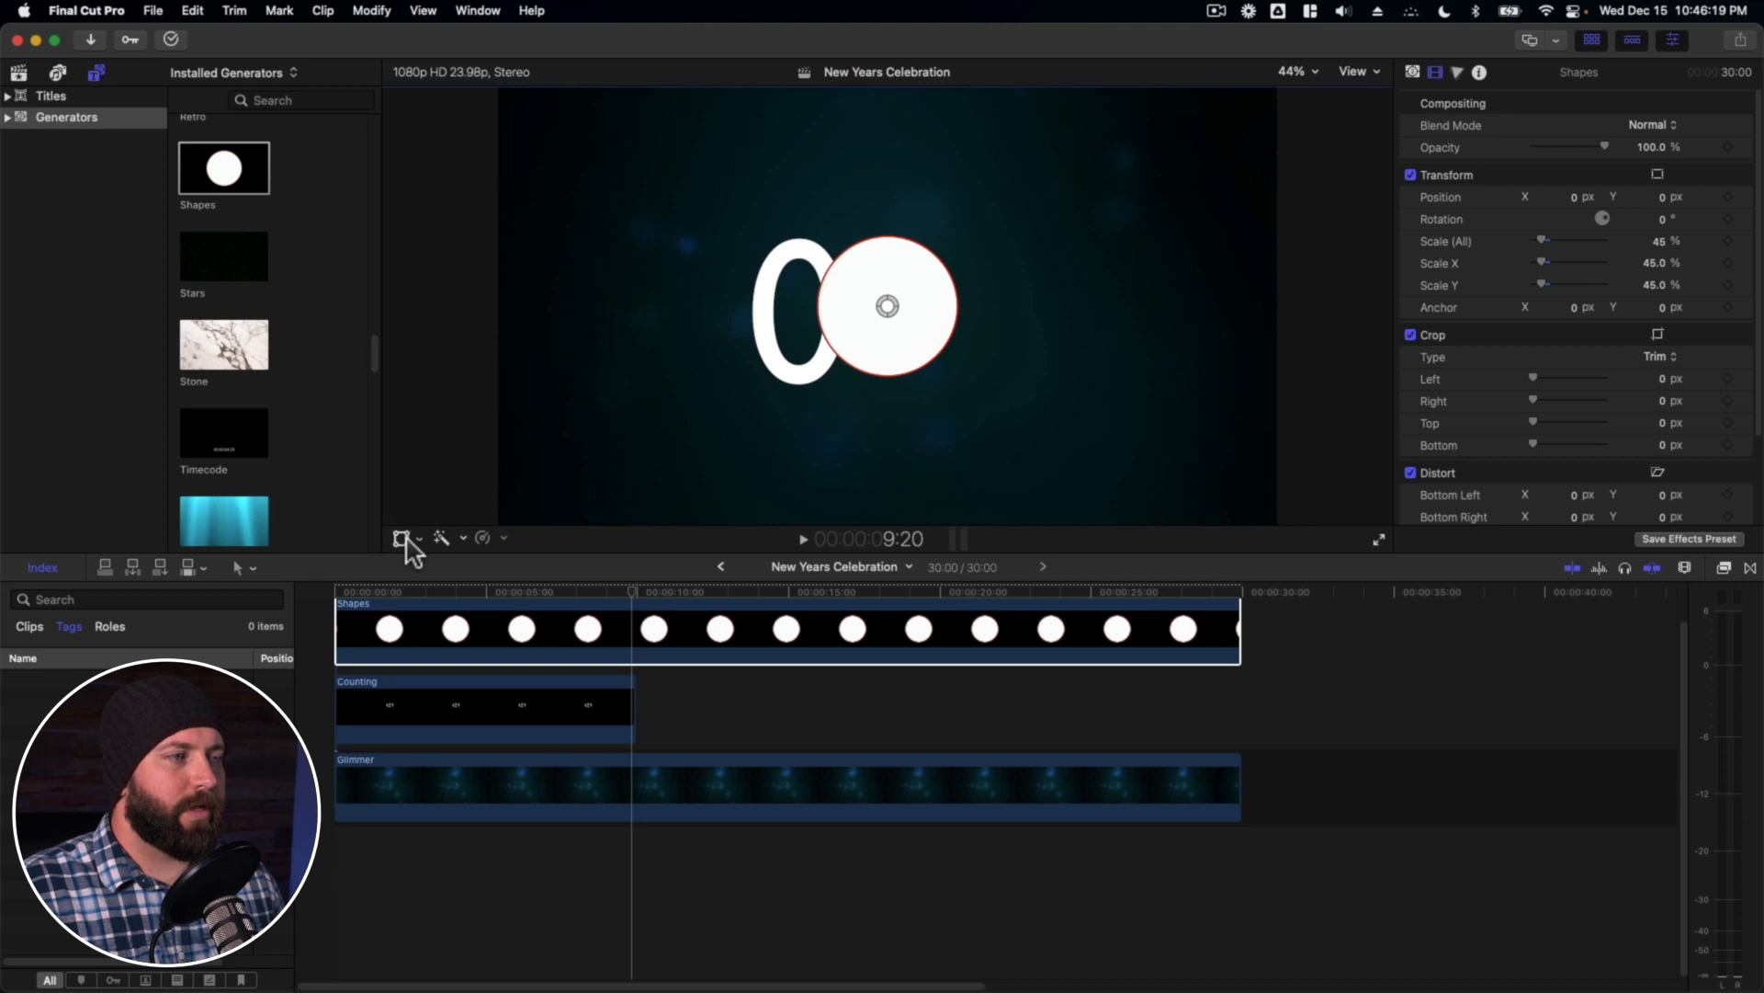
click(401, 539)
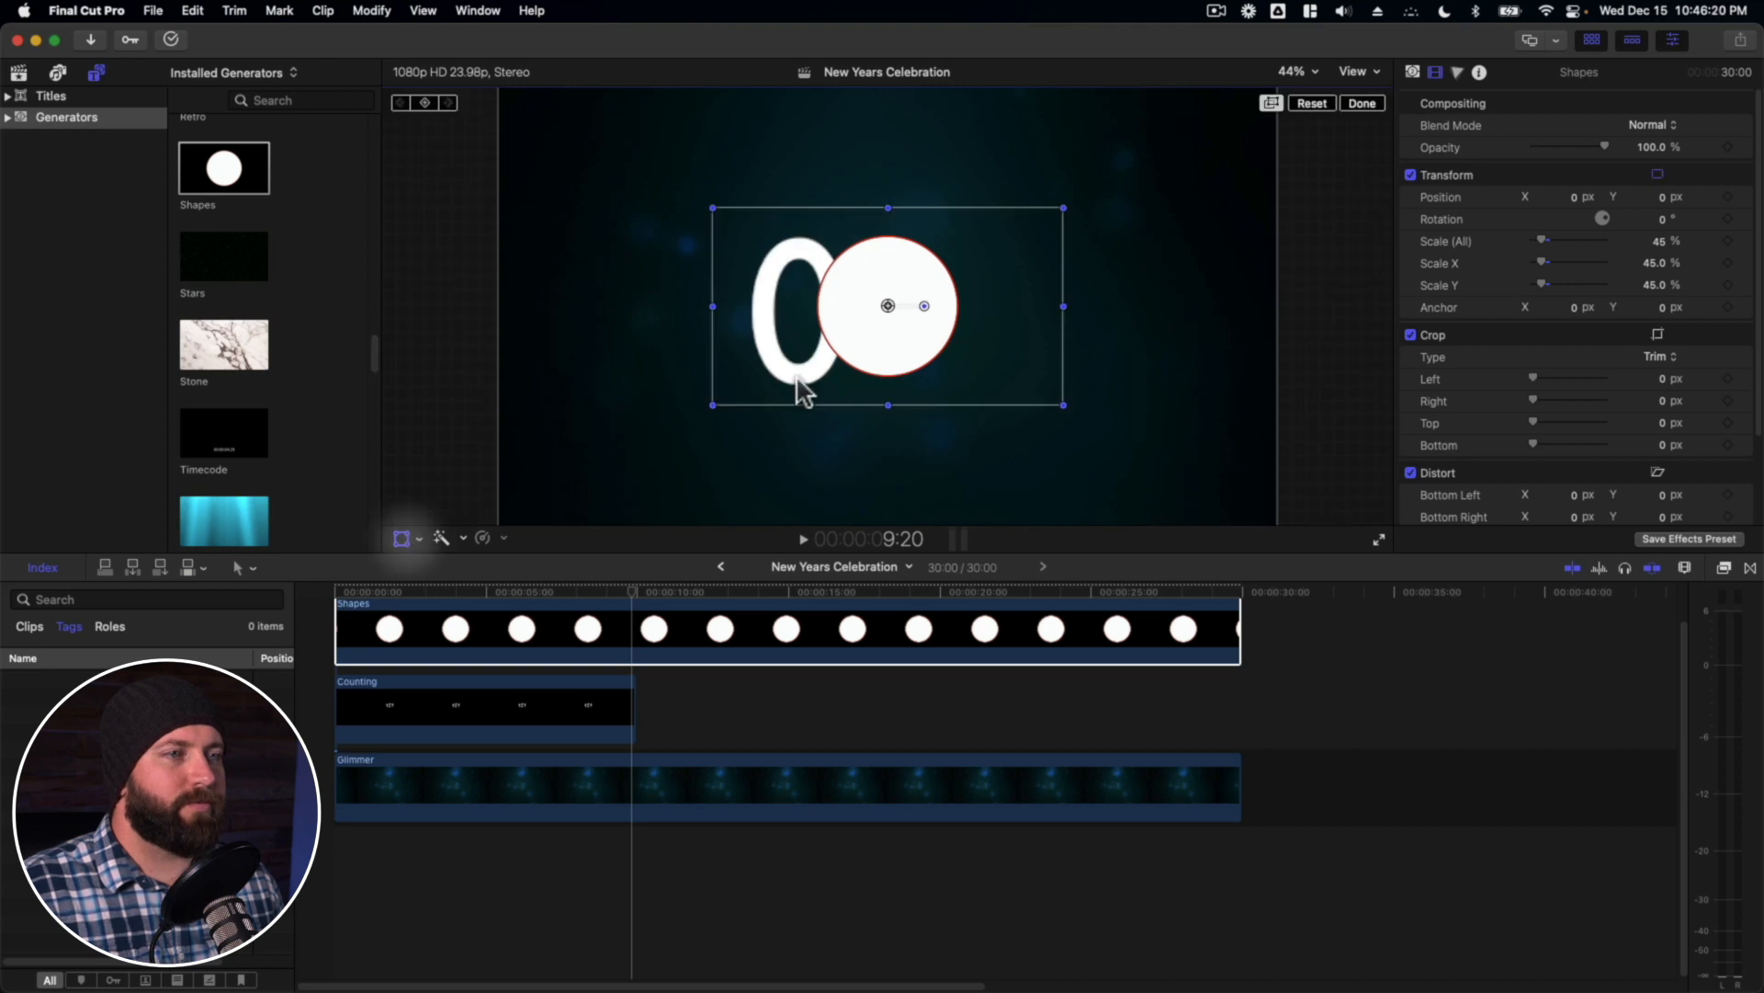
drag(891, 306, 1204, 173)
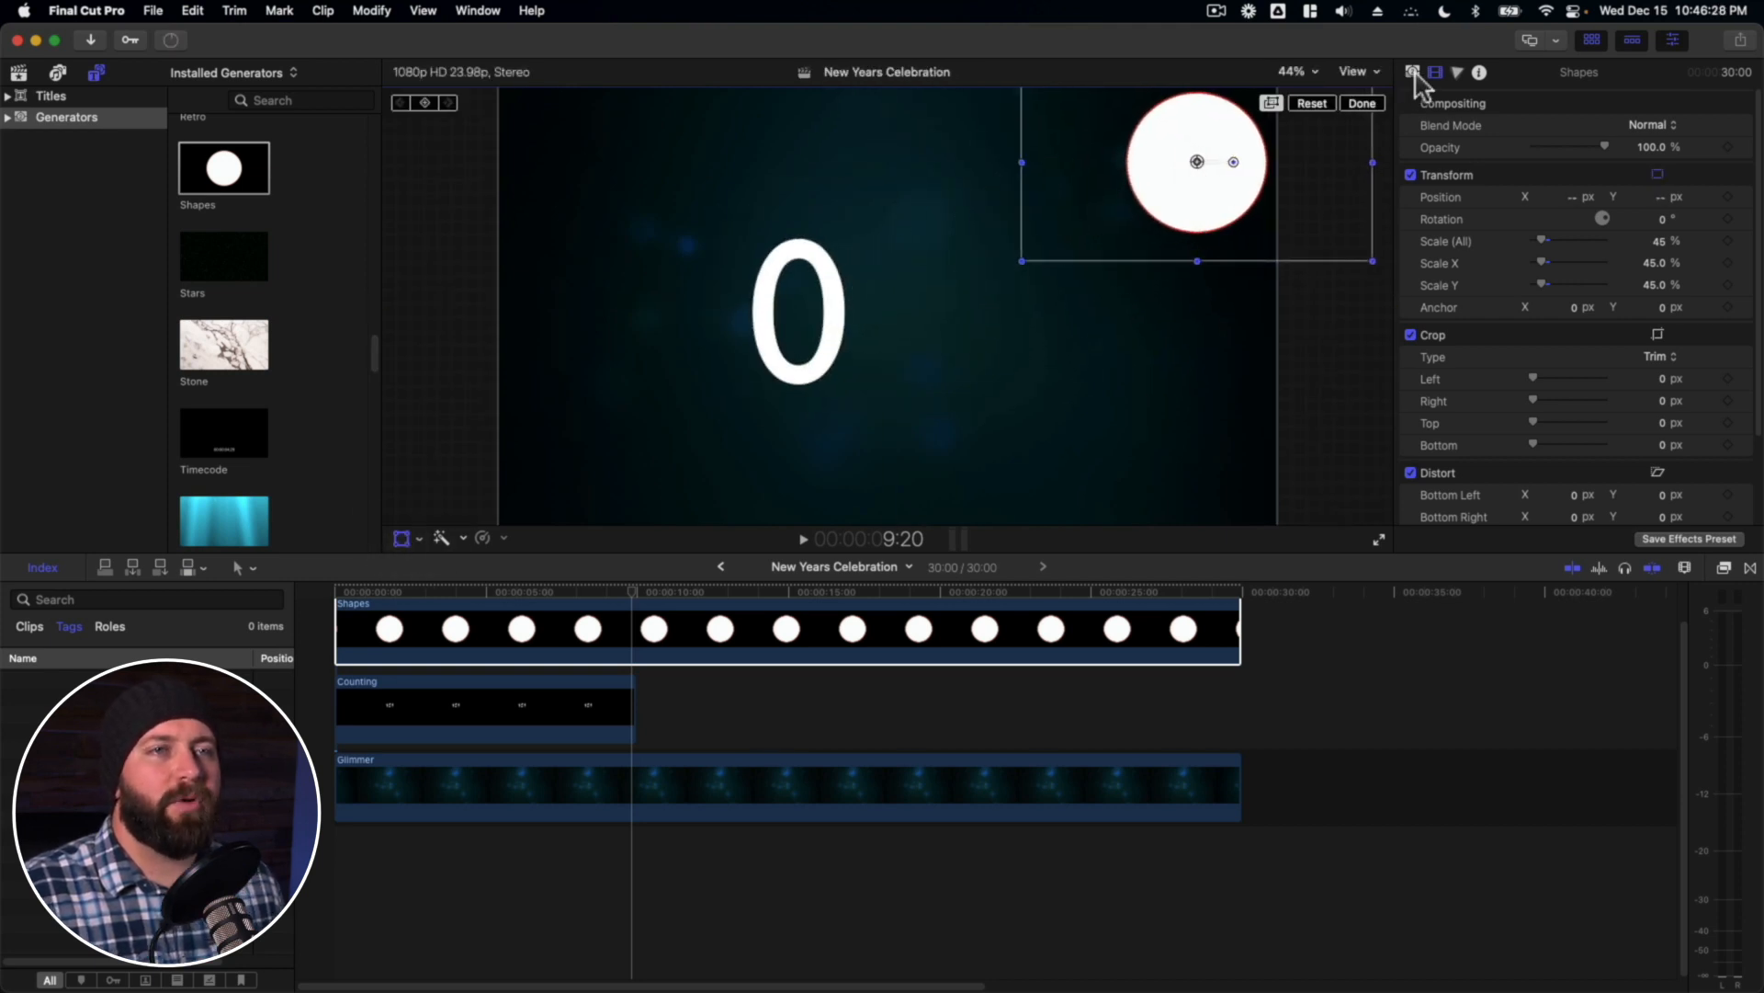
- Keep the Shapes generator as a filled circle, turn off its outline and set its drop shadow opacity to 0%
click(1592, 40)
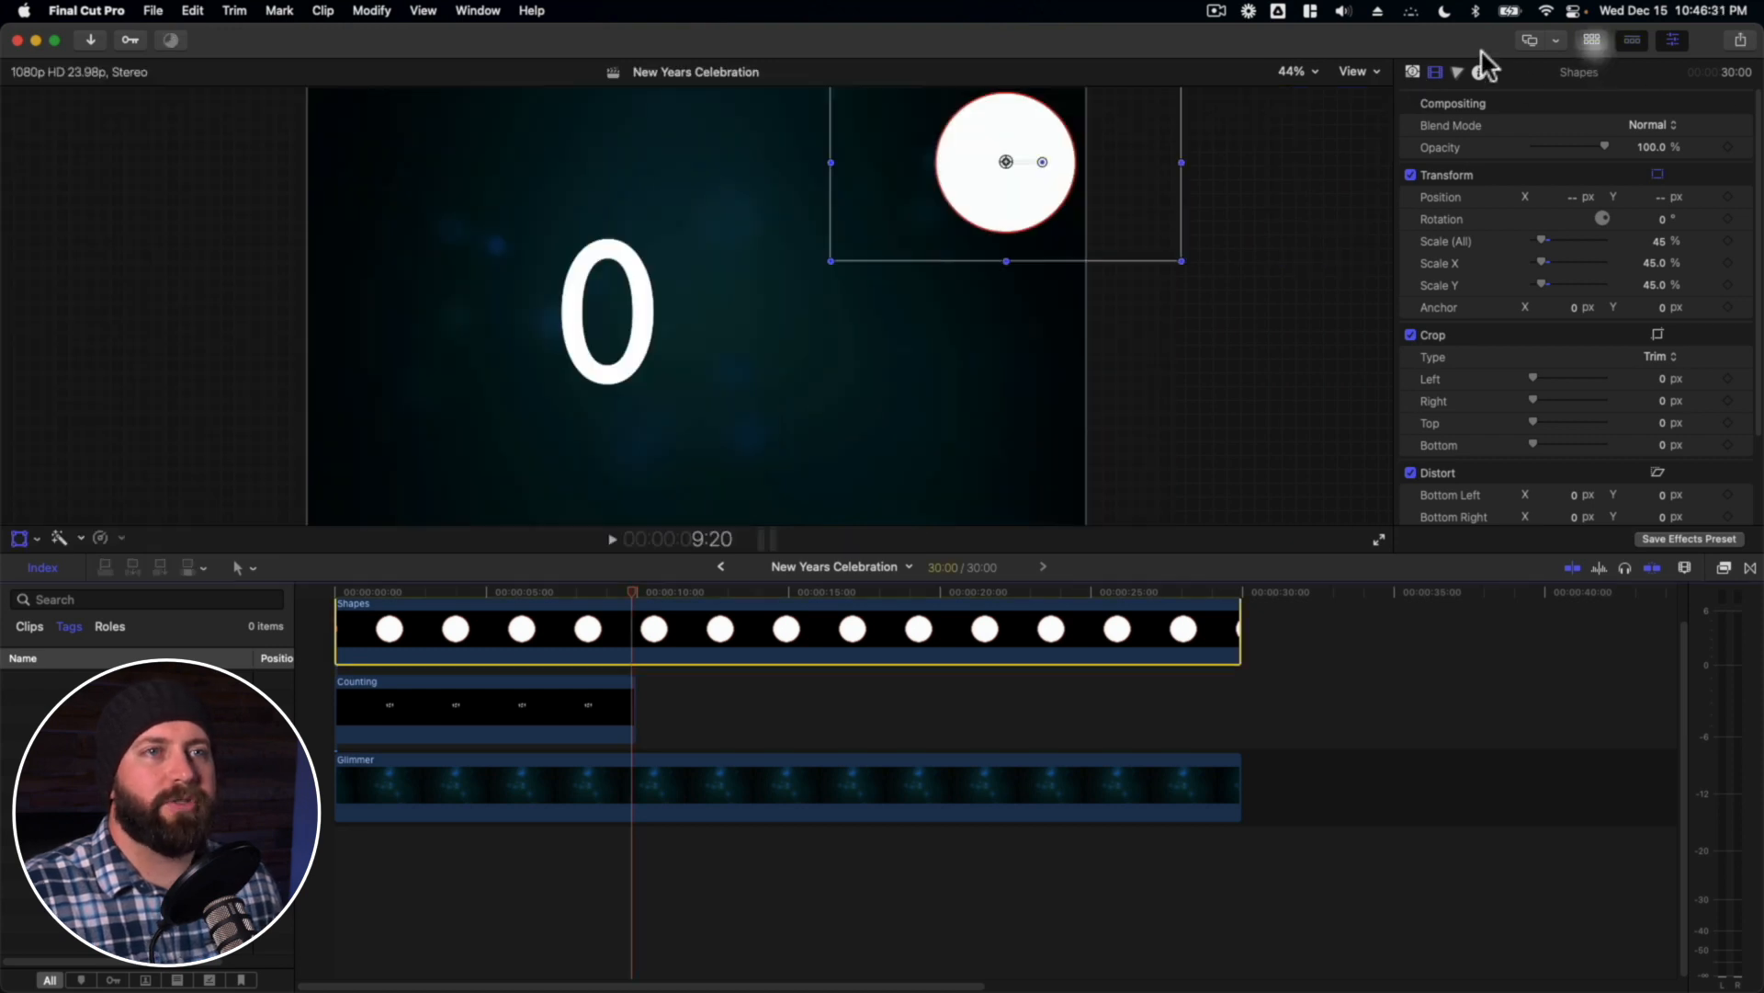
click(1414, 73)
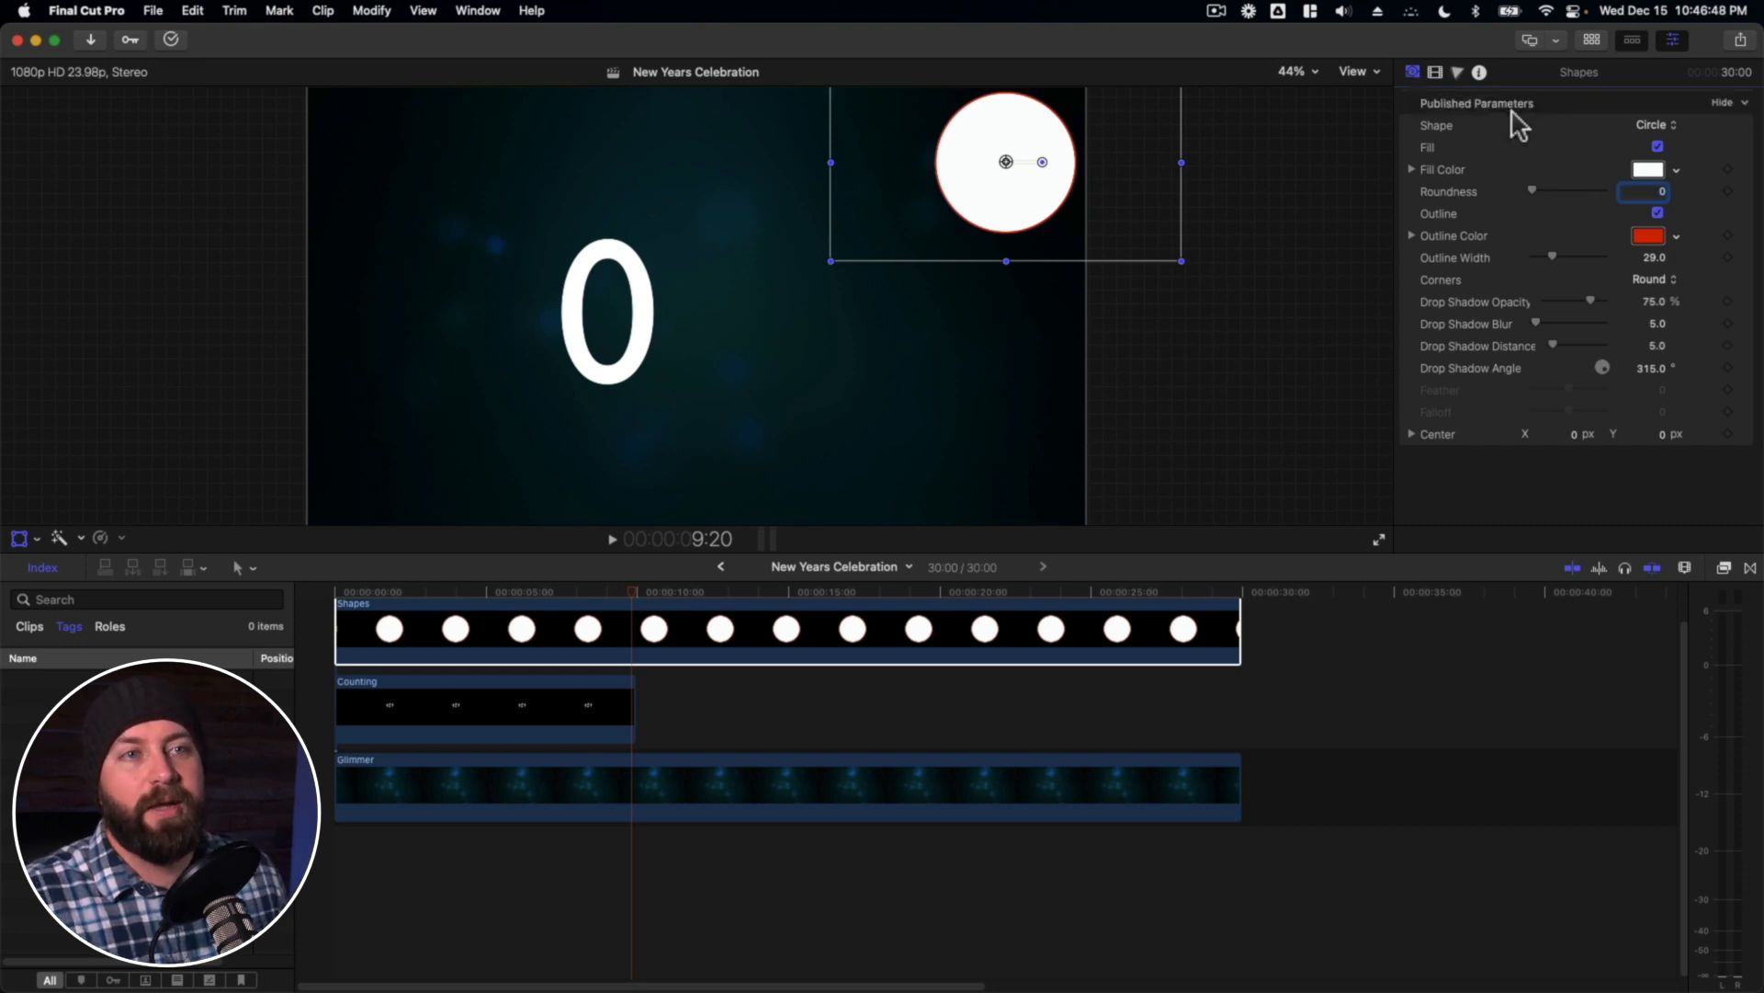
click(1657, 125)
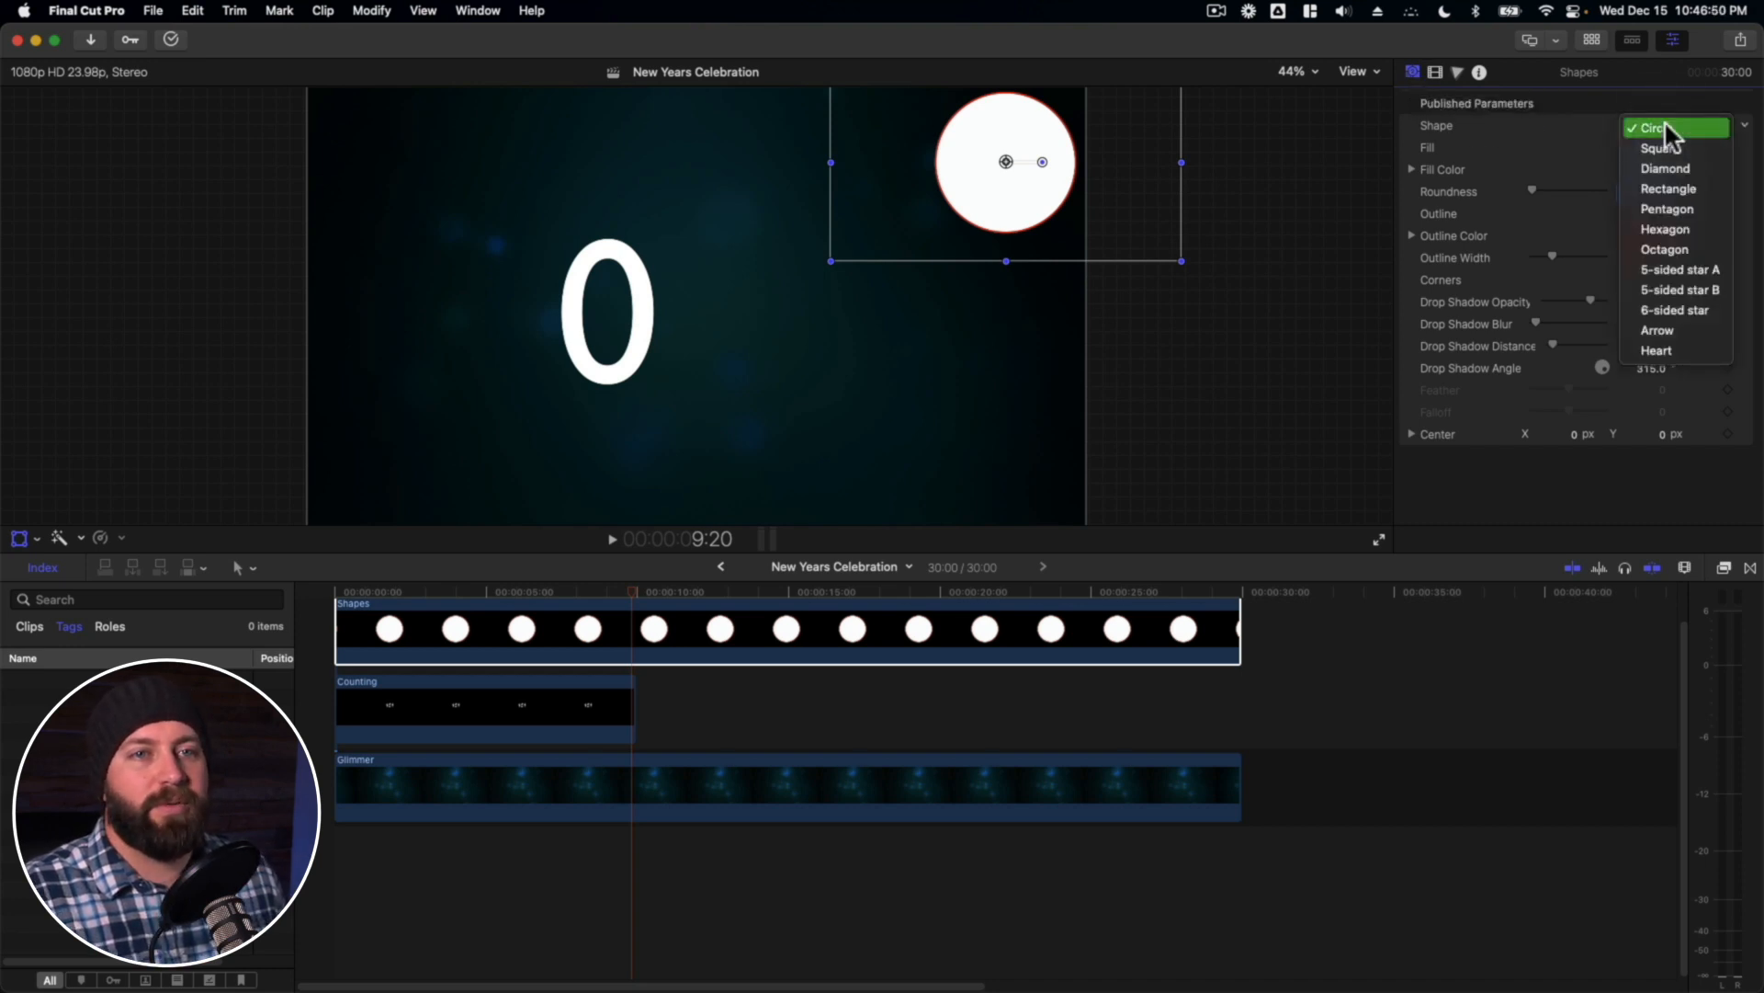
click(1525, 138)
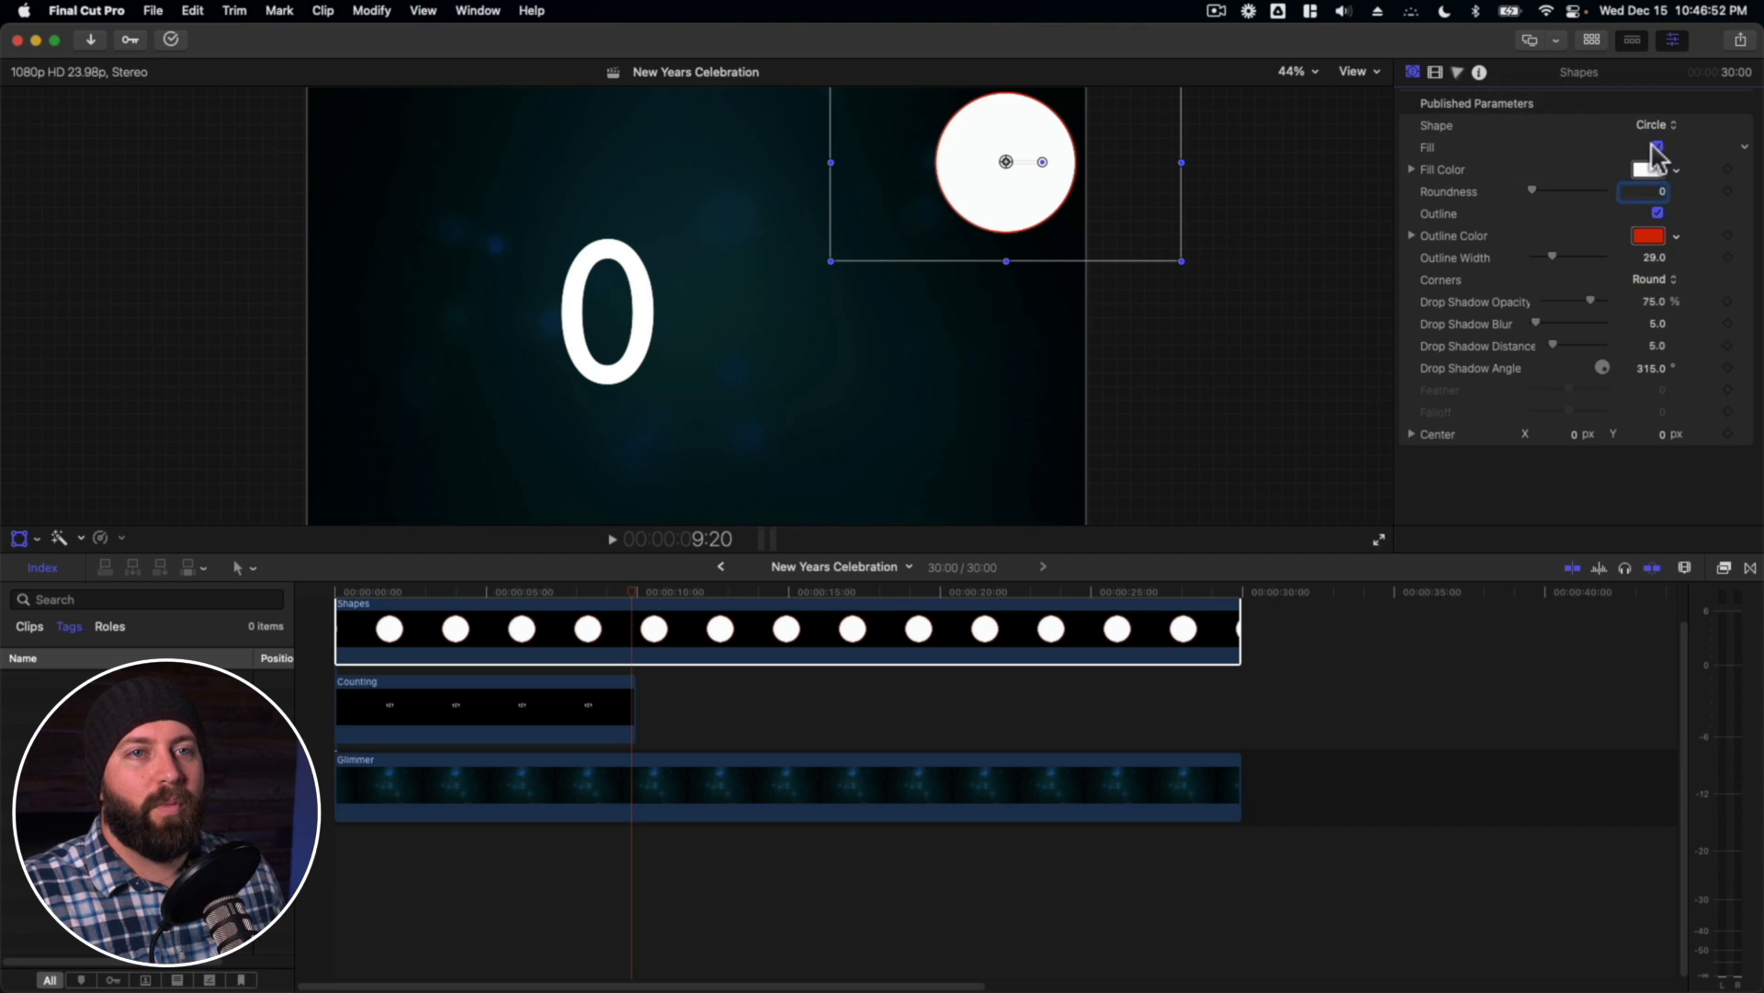
click(1658, 213)
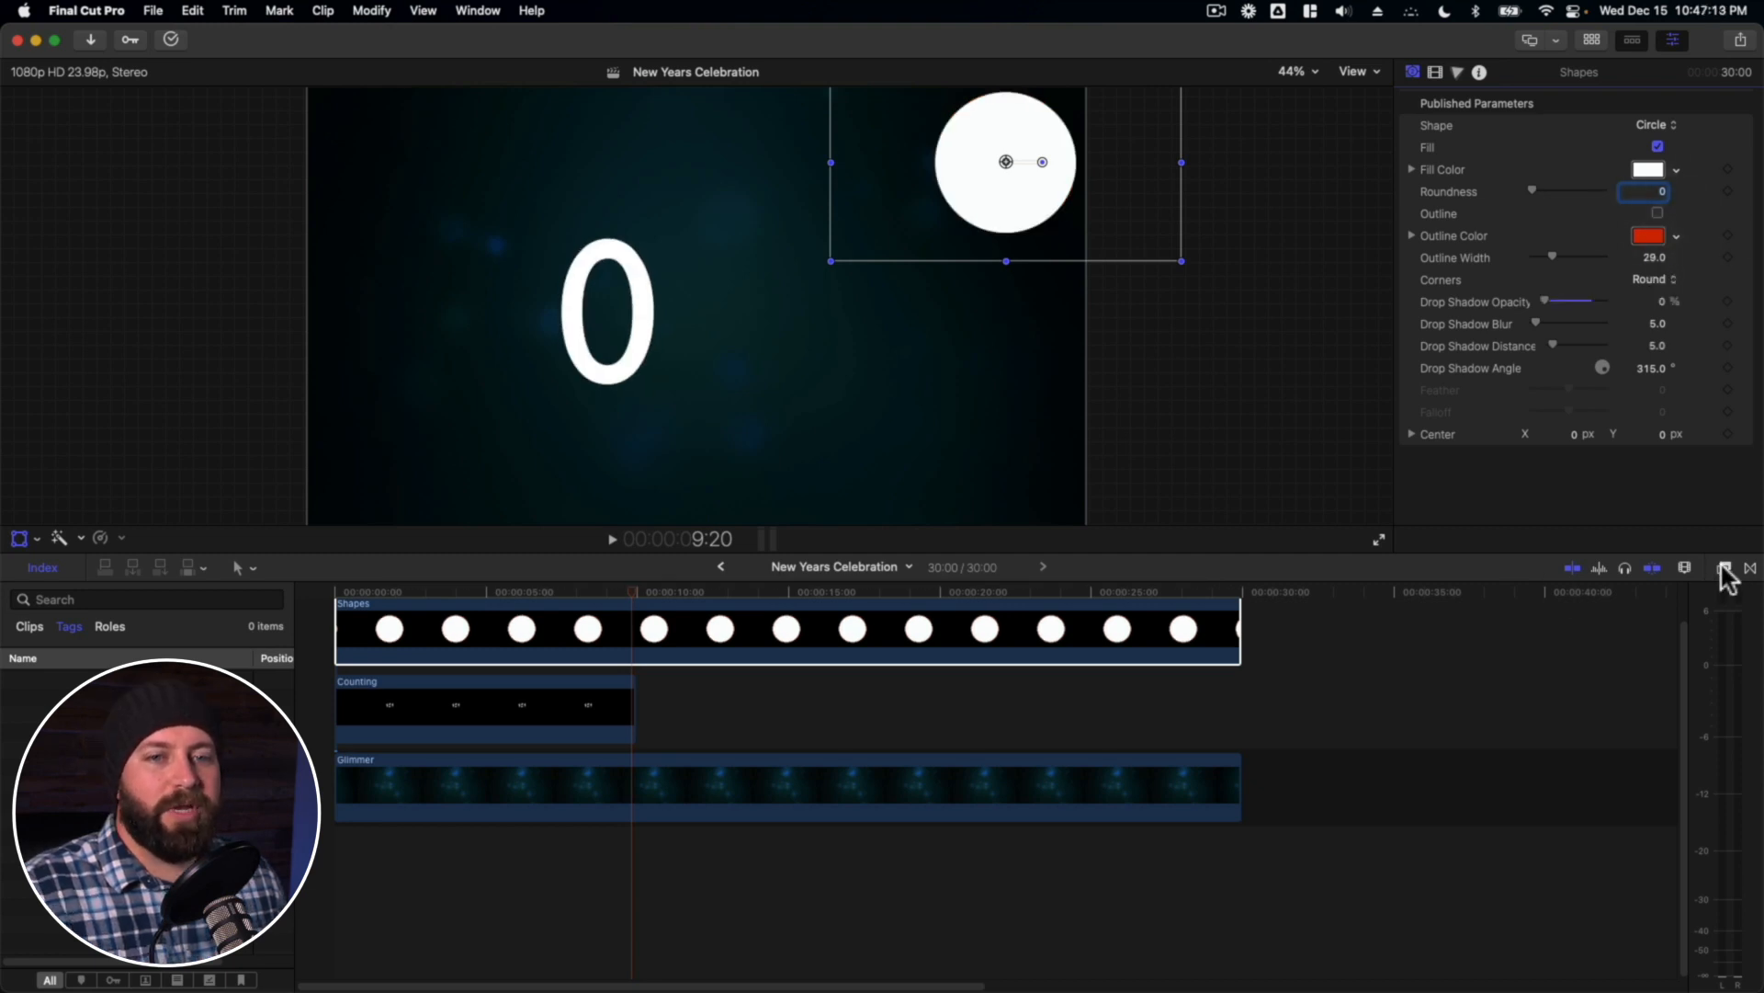
- Search the effects for "drop" and apply the Drop Shadow effect to the Shapes clip
click(1725, 568)
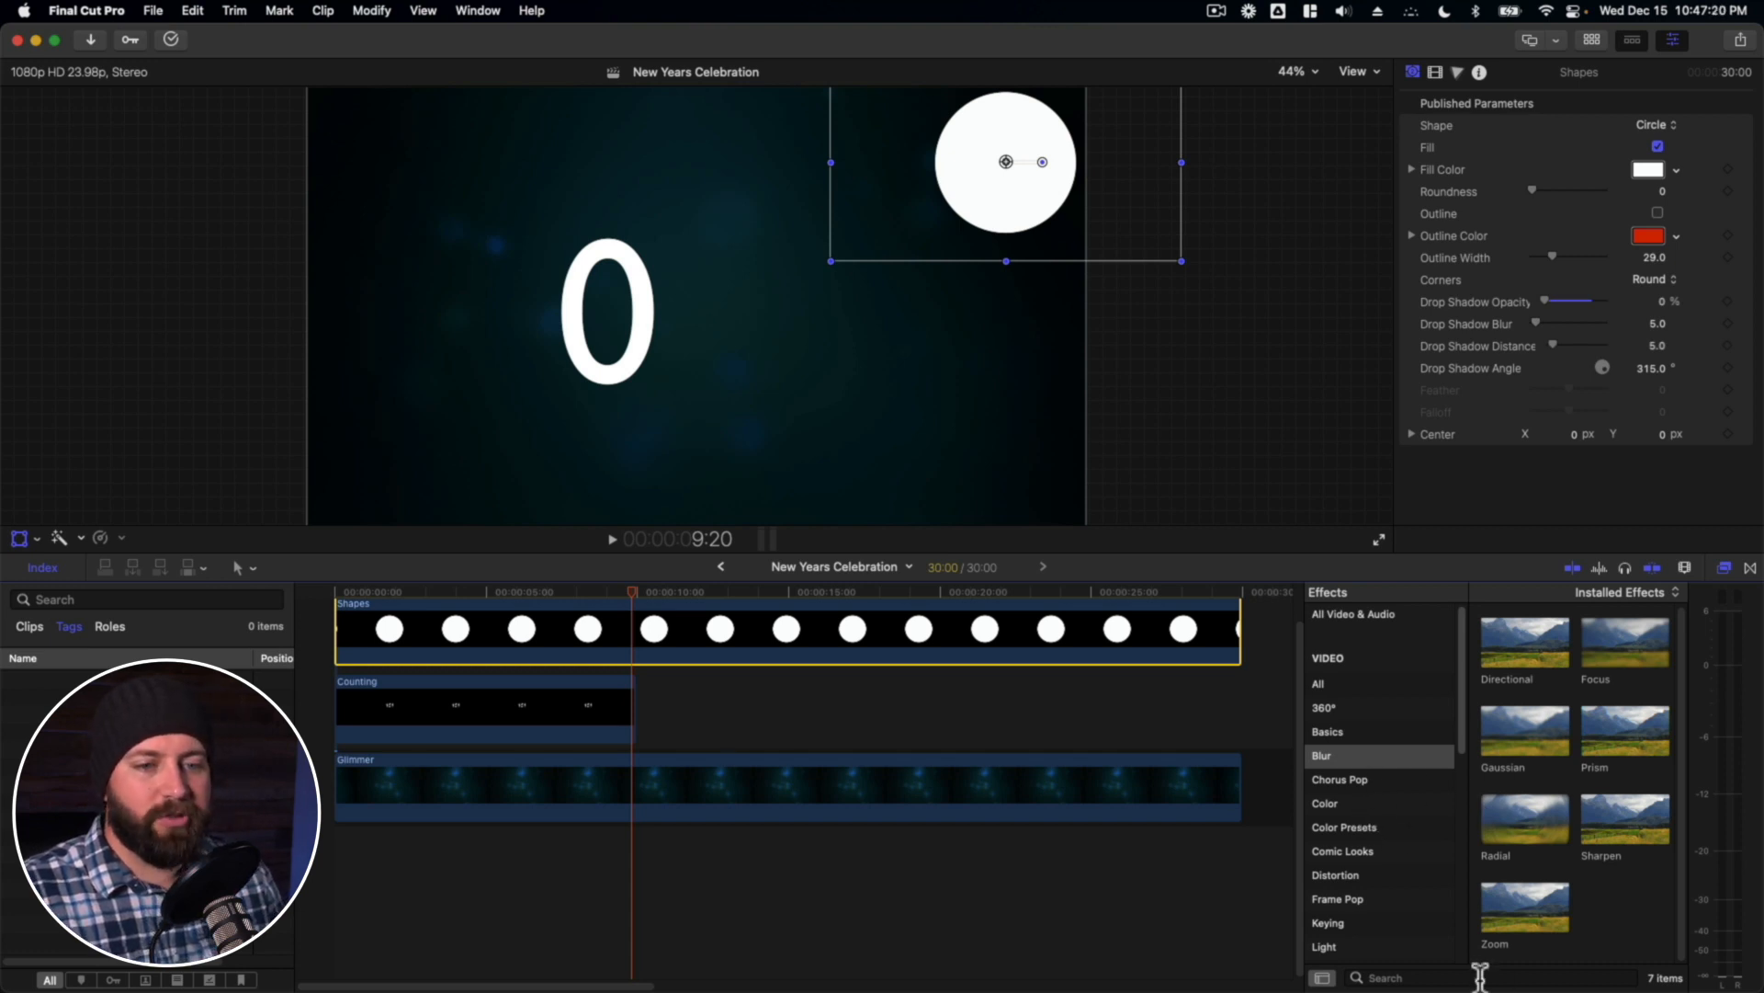
click(1386, 616)
text(drop)
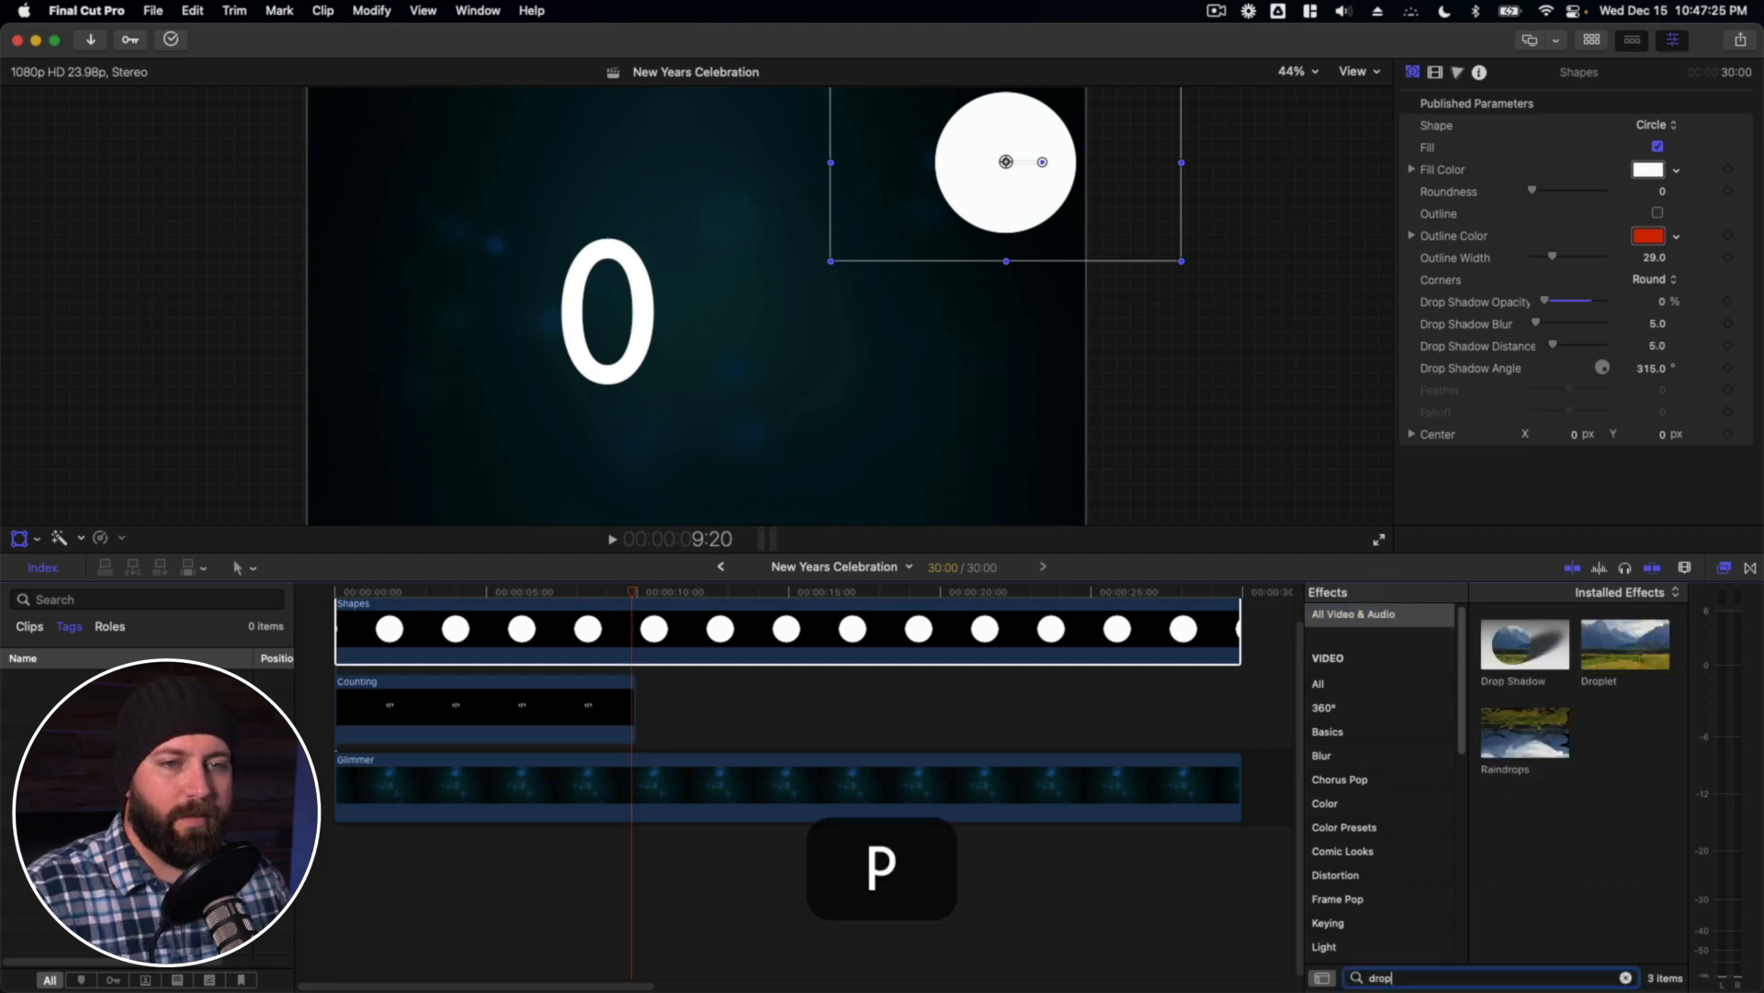
drag(1520, 666, 1181, 658)
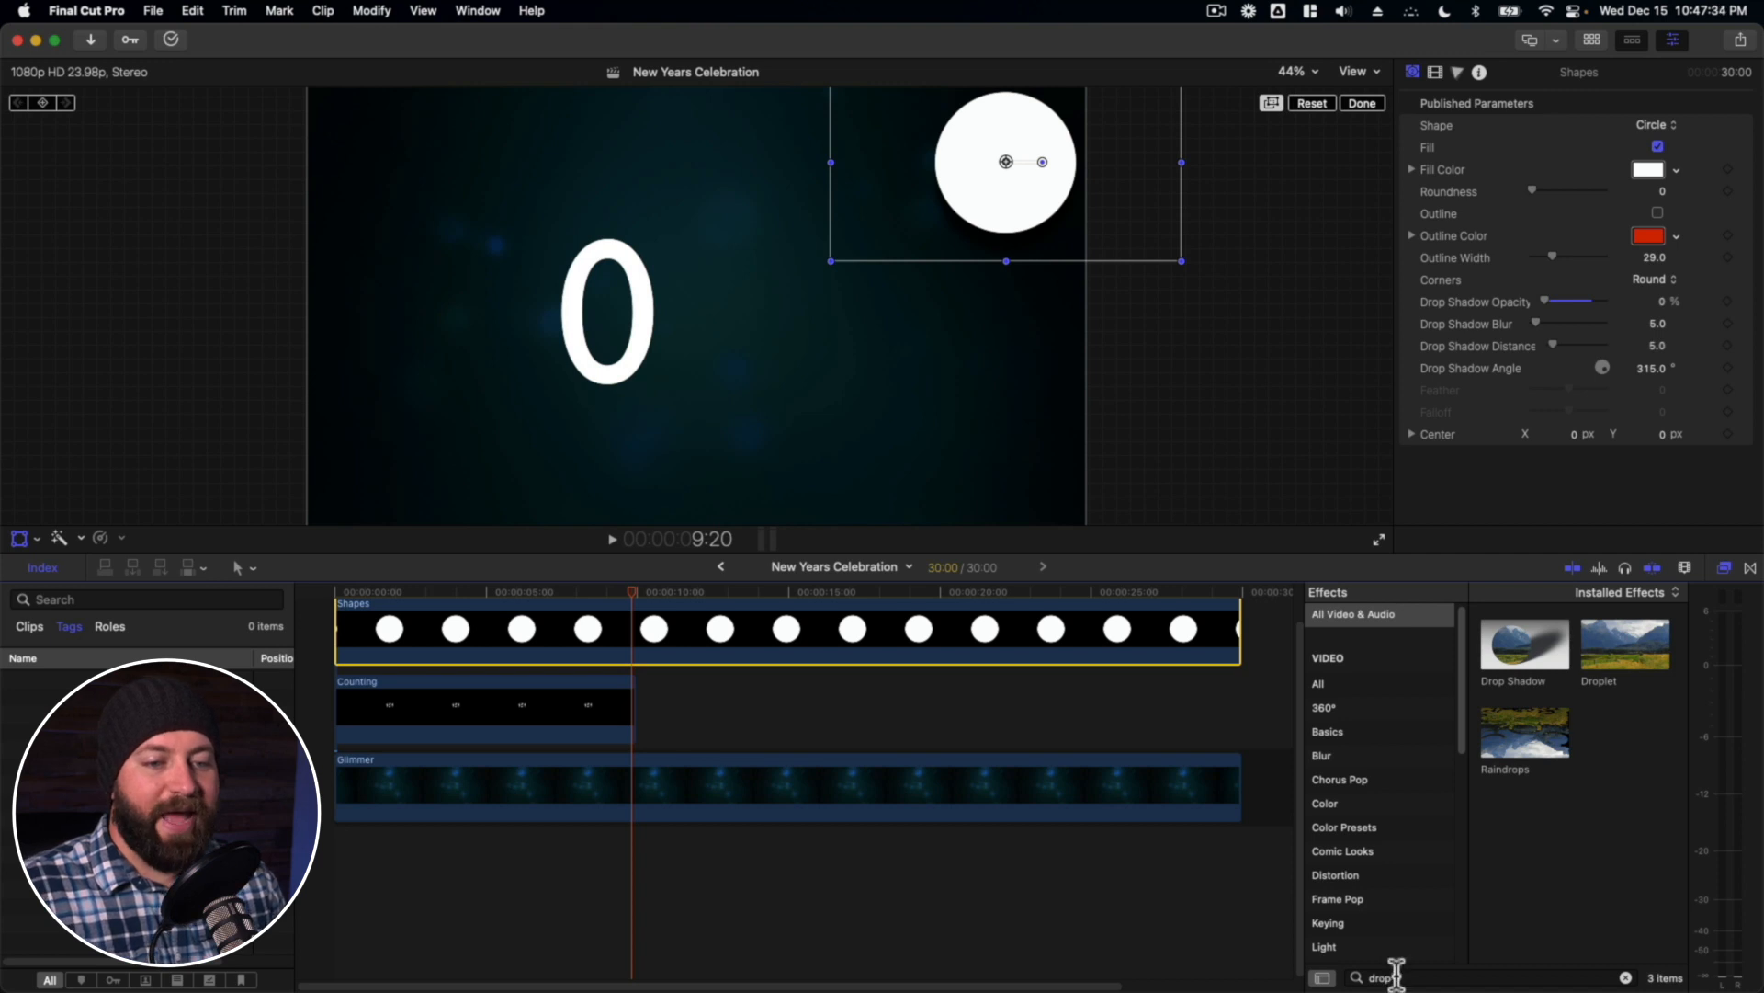
- Search the effects for "half", apply the Halftone effect to the Shapes clip and show its effect settings
double_click(1397, 976)
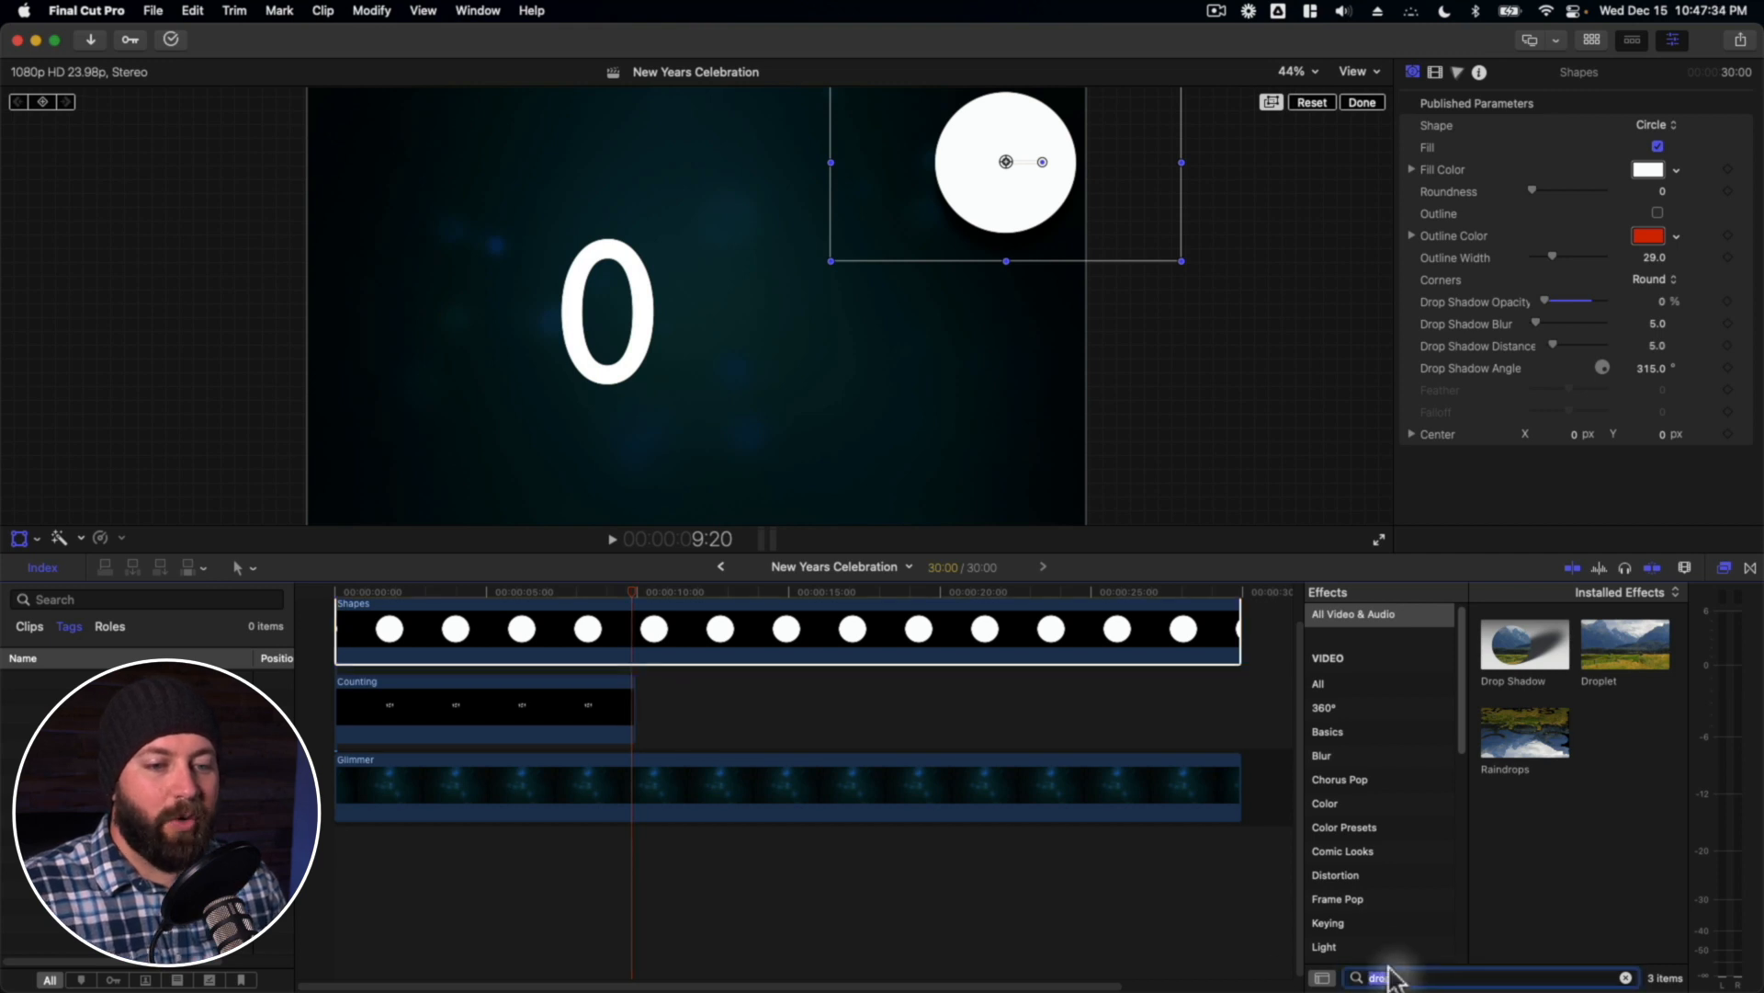
text(half)
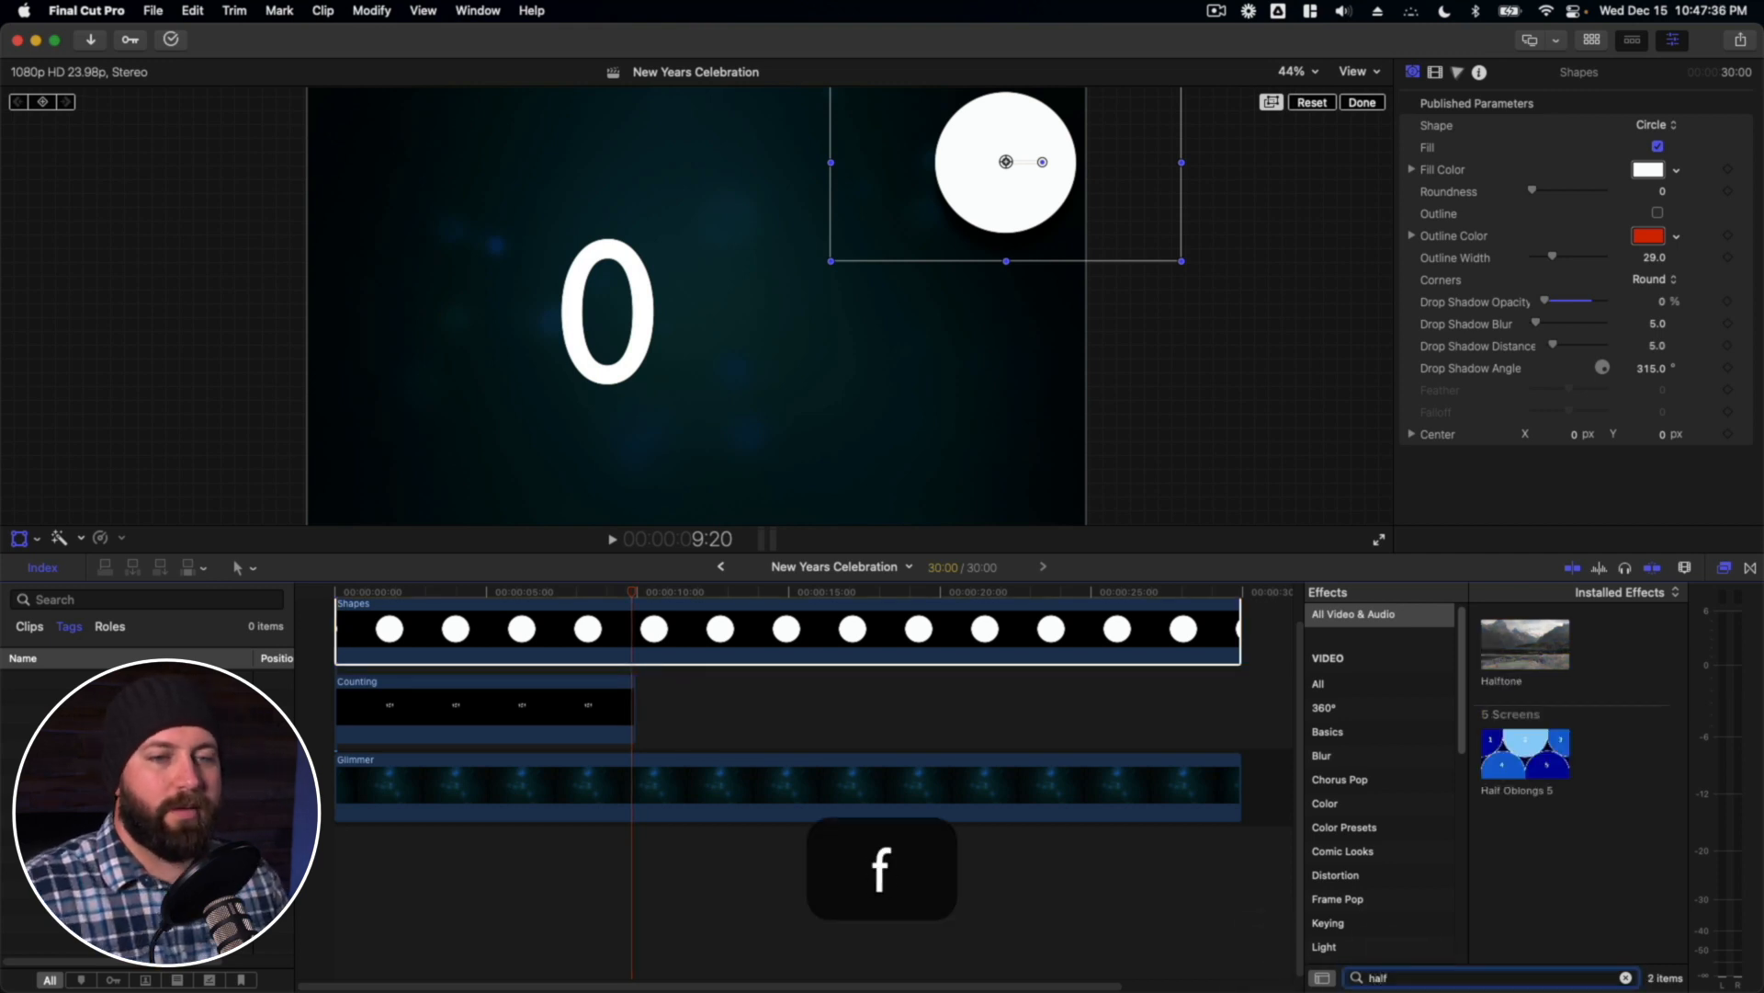
drag(1526, 643, 1170, 654)
click(1435, 72)
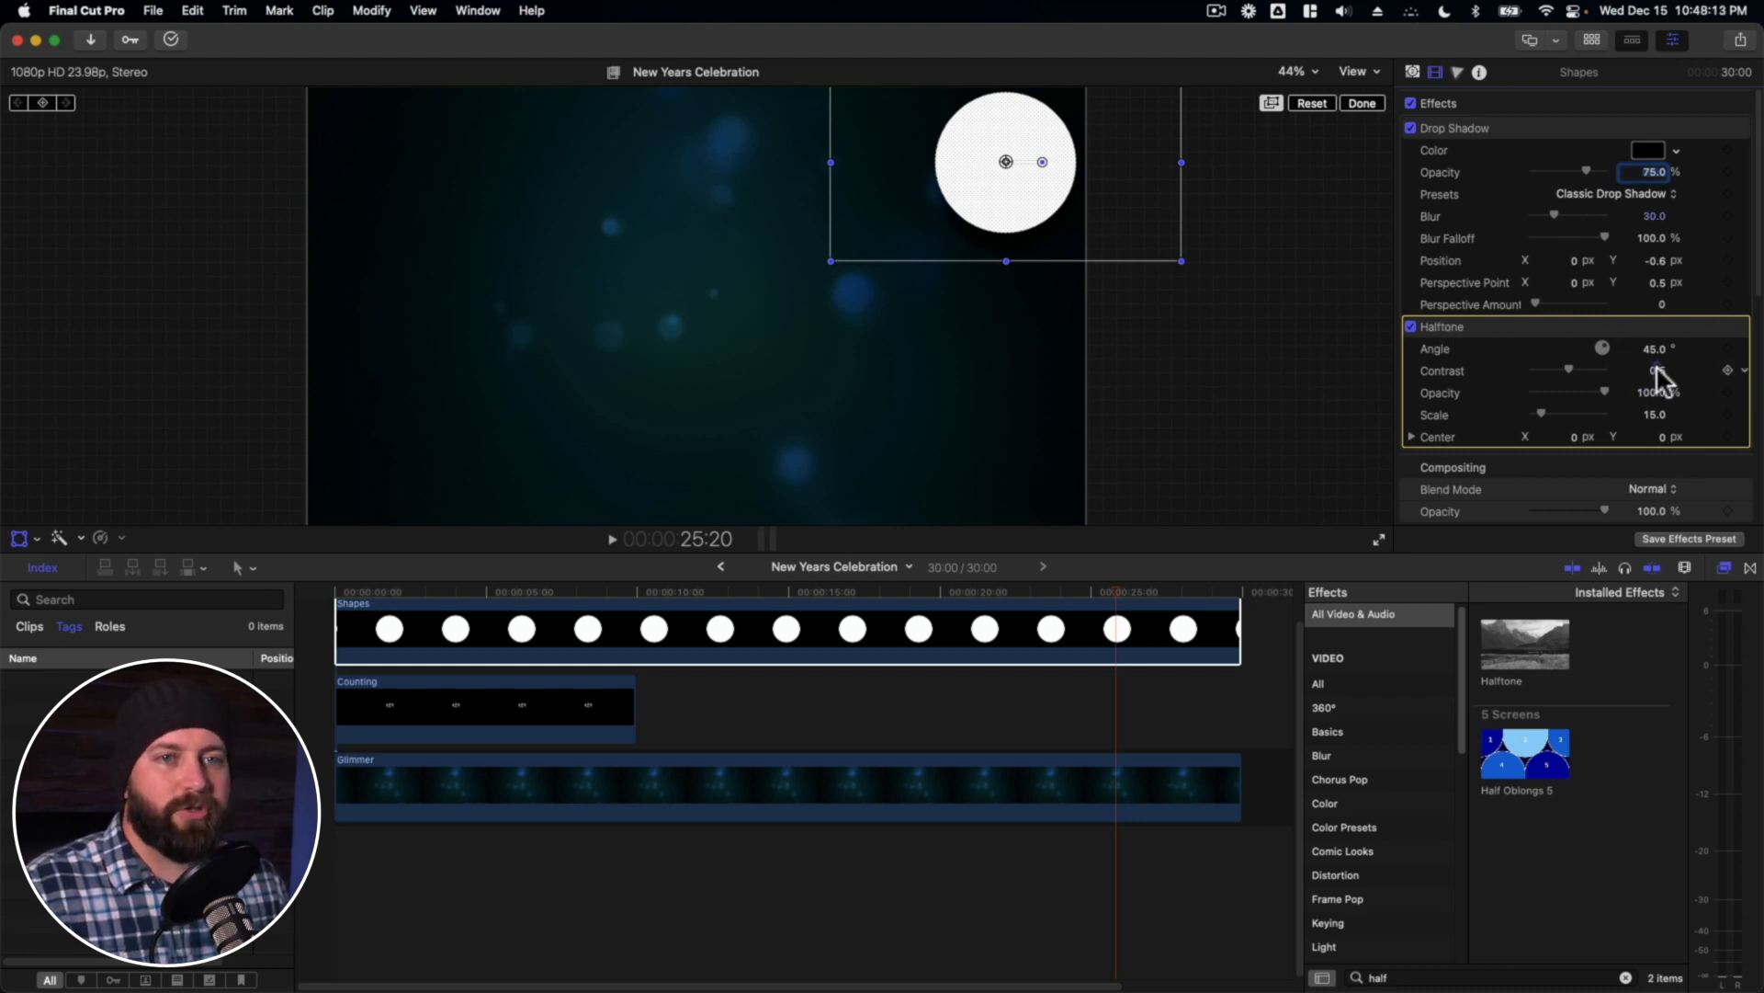
- Set the Halftone effect's contrast to 0 and its opacity to 65%
drag(1659, 377, 1659, 370)
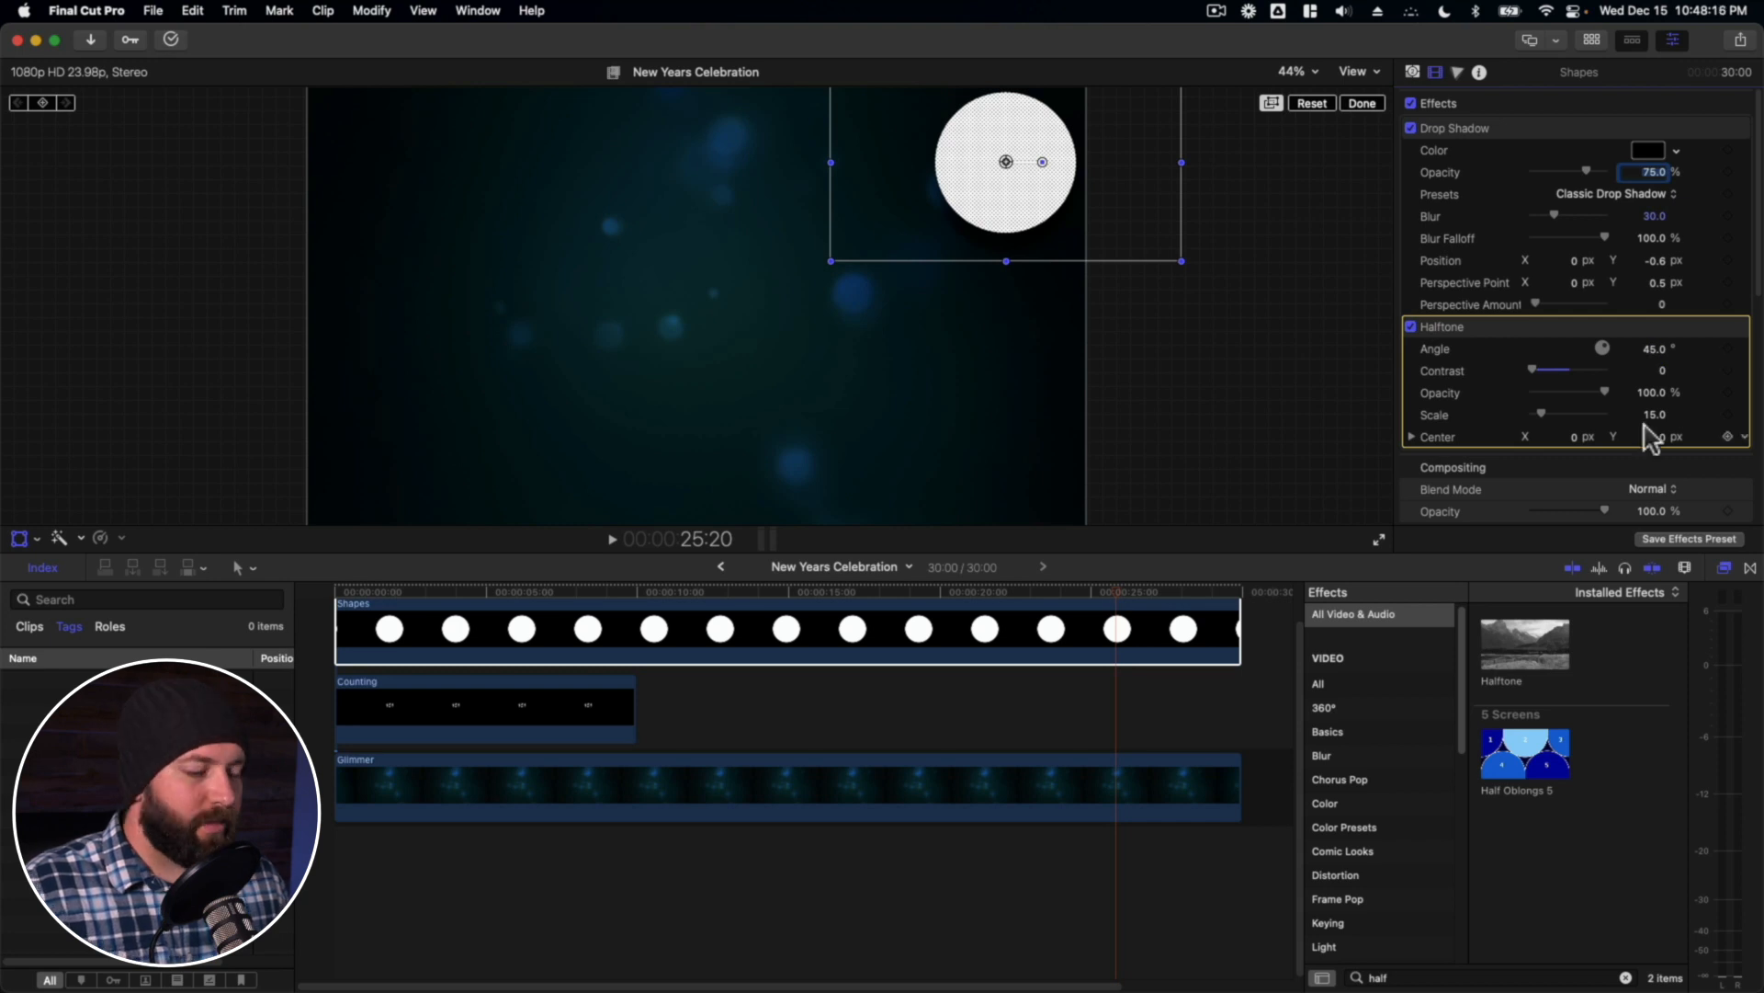
click(1658, 394)
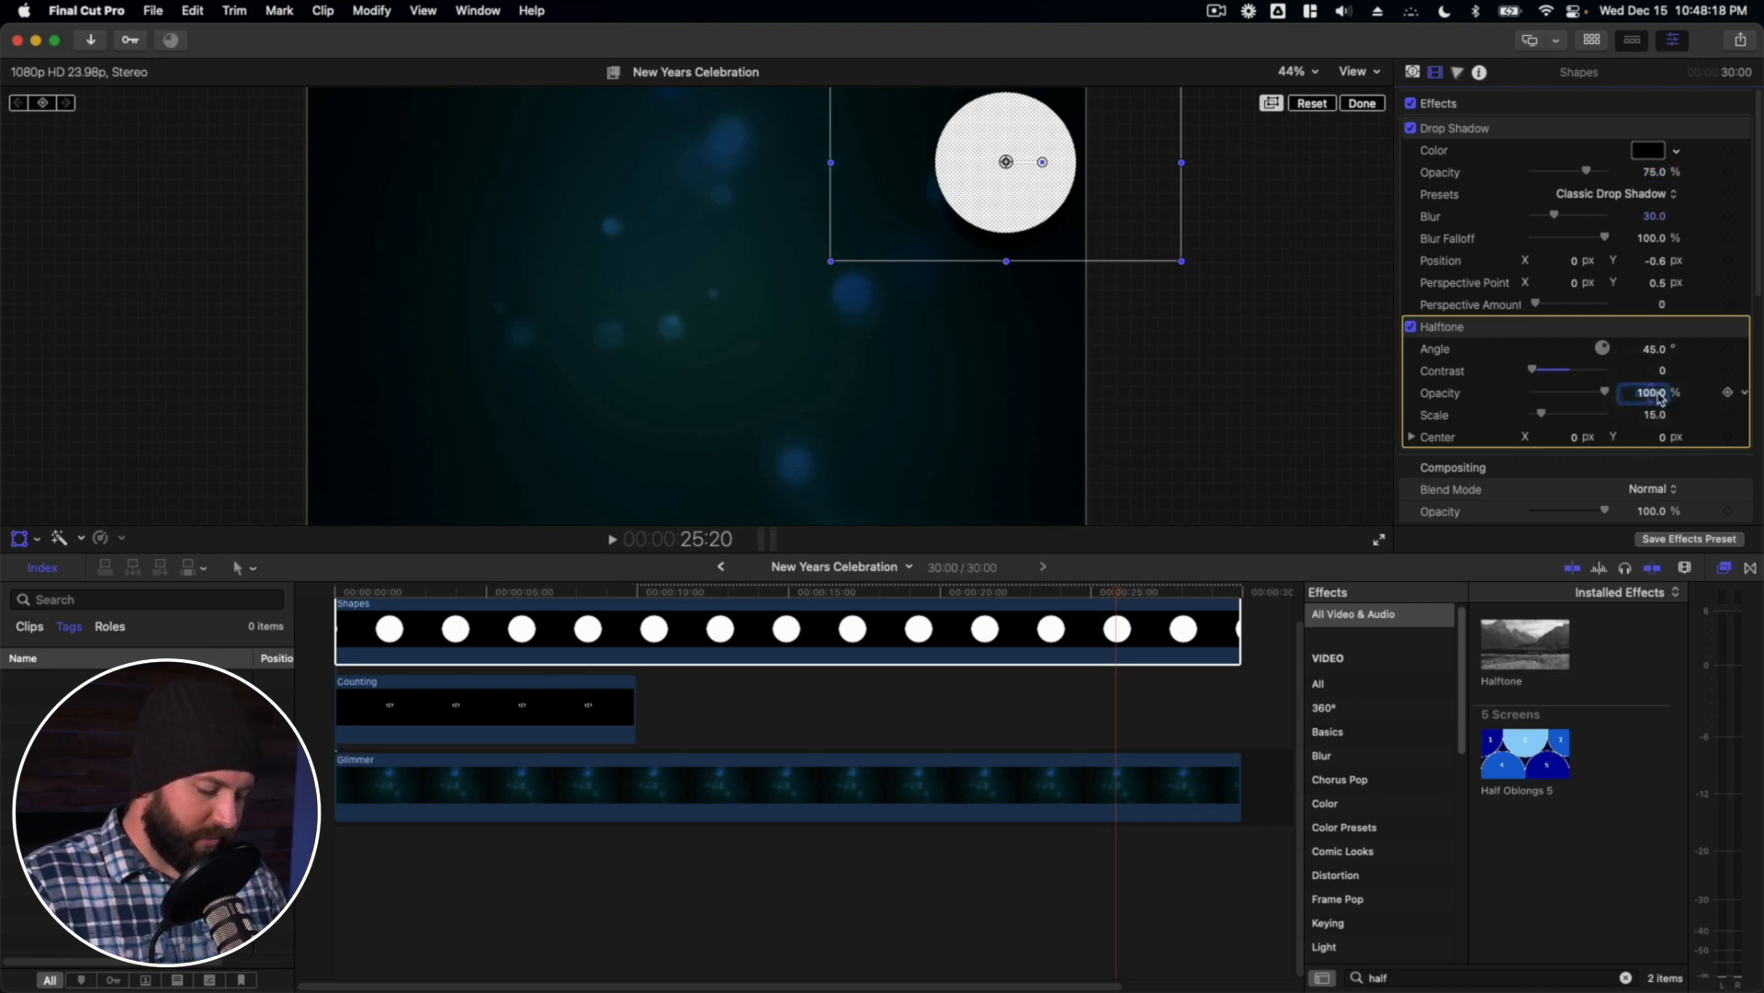
text(65)
key(Return)
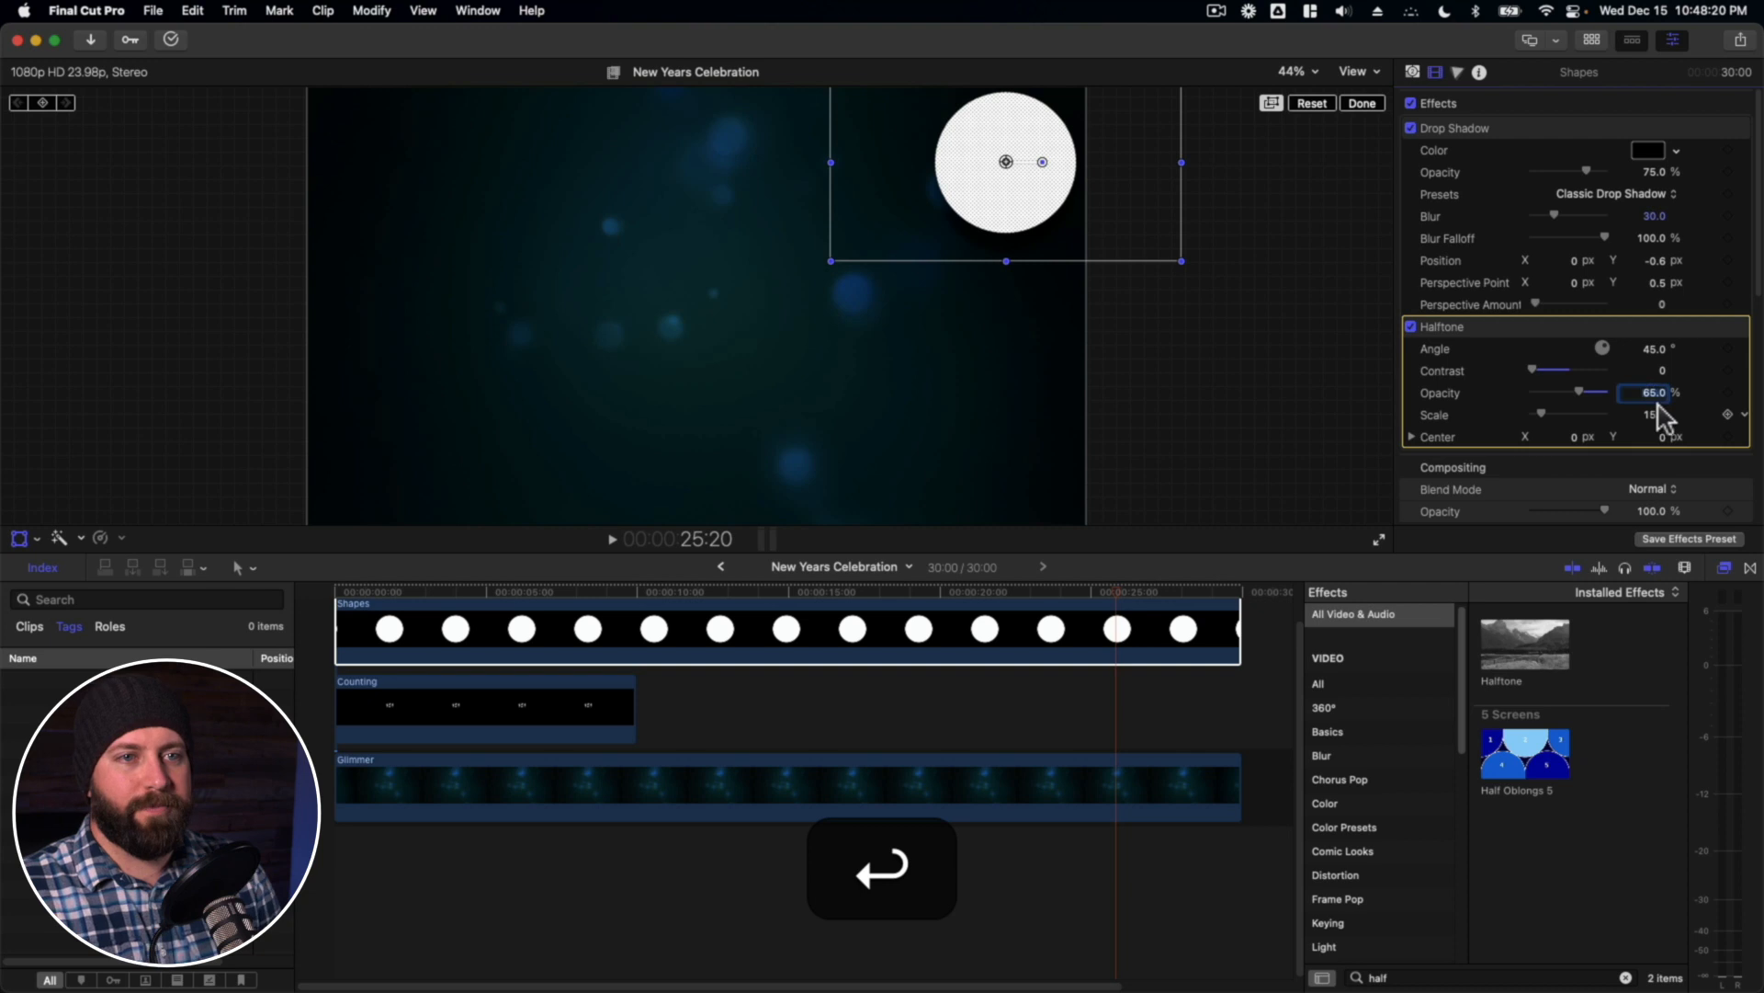
- Set the Halftone scale to 80, turn its angle to about 0.9°, and raise the scale to about 92.66
click(1661, 412)
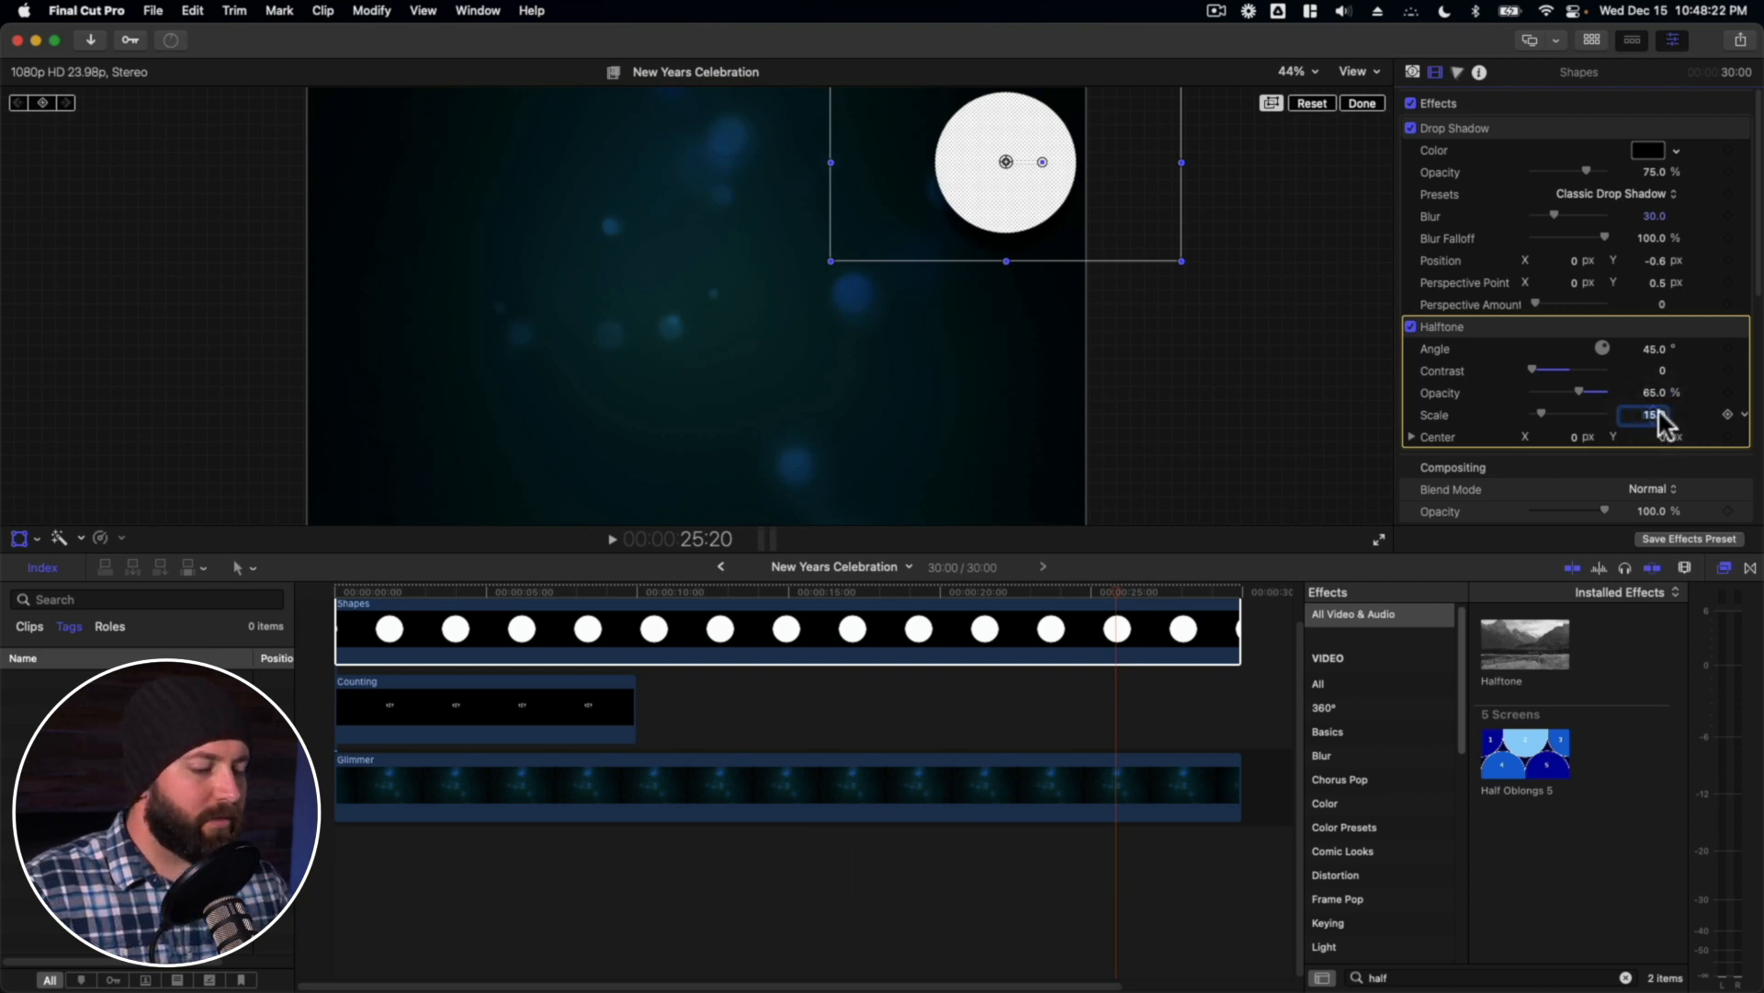
text(80)
key(Return)
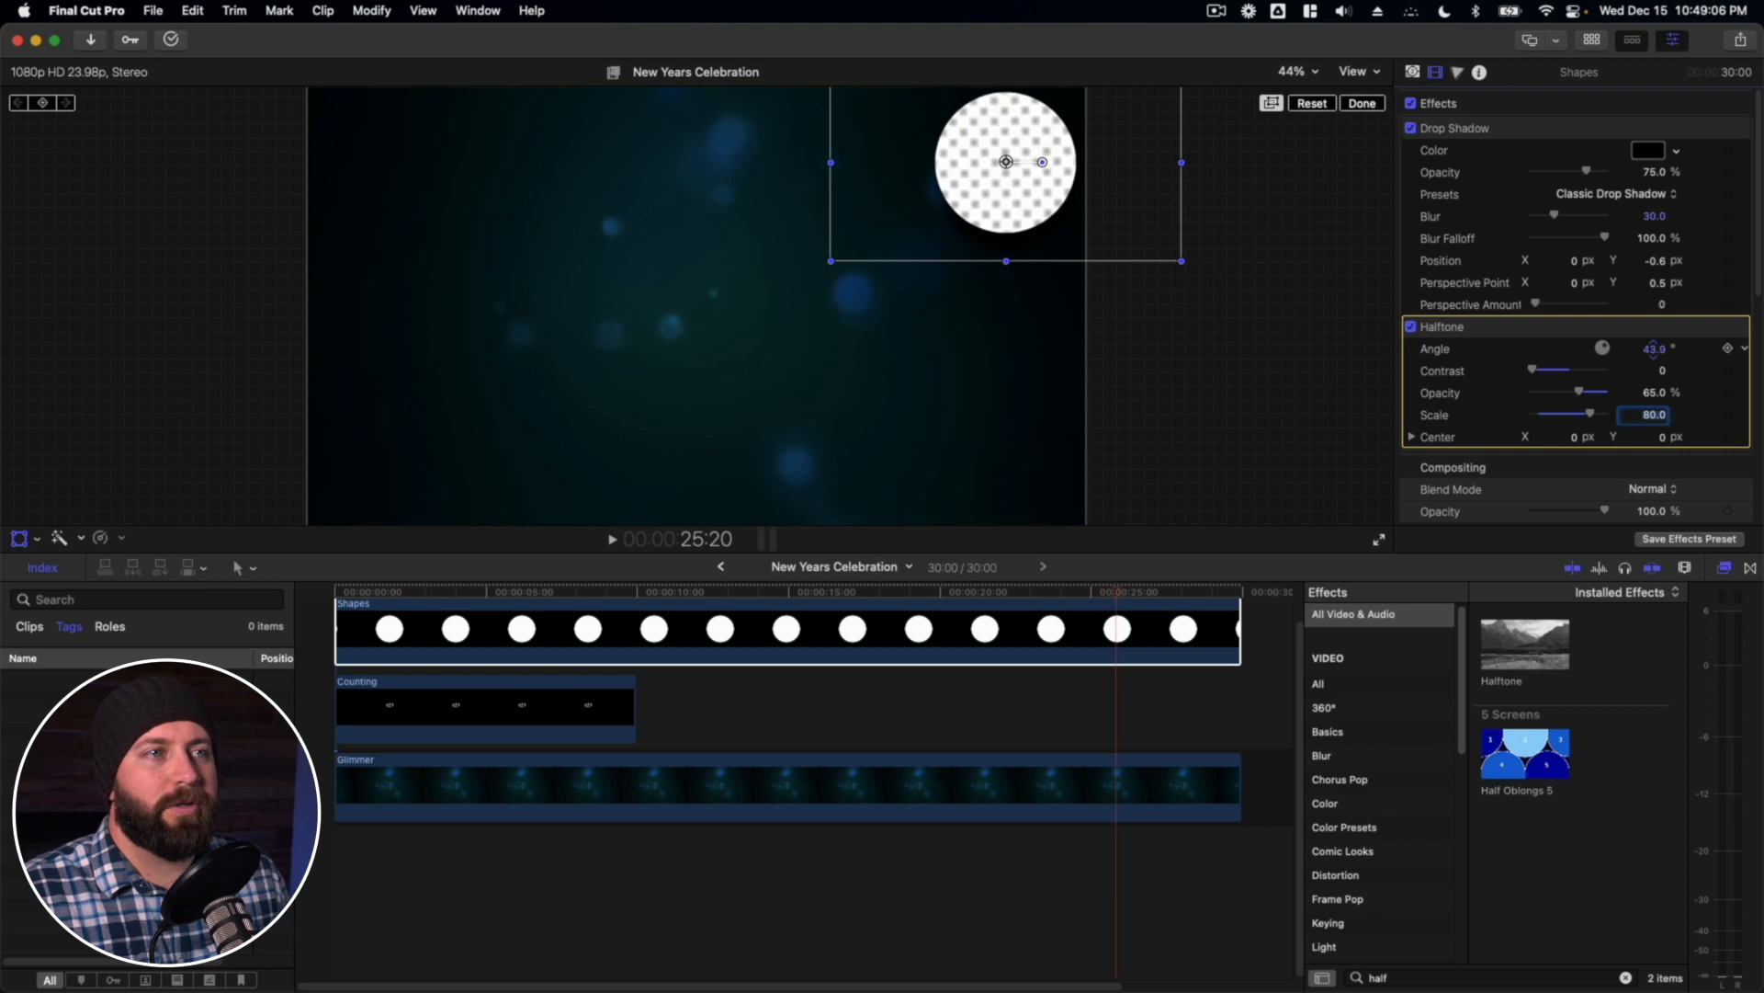
drag(1654, 348, 1654, 348)
drag(1654, 349, 1657, 349)
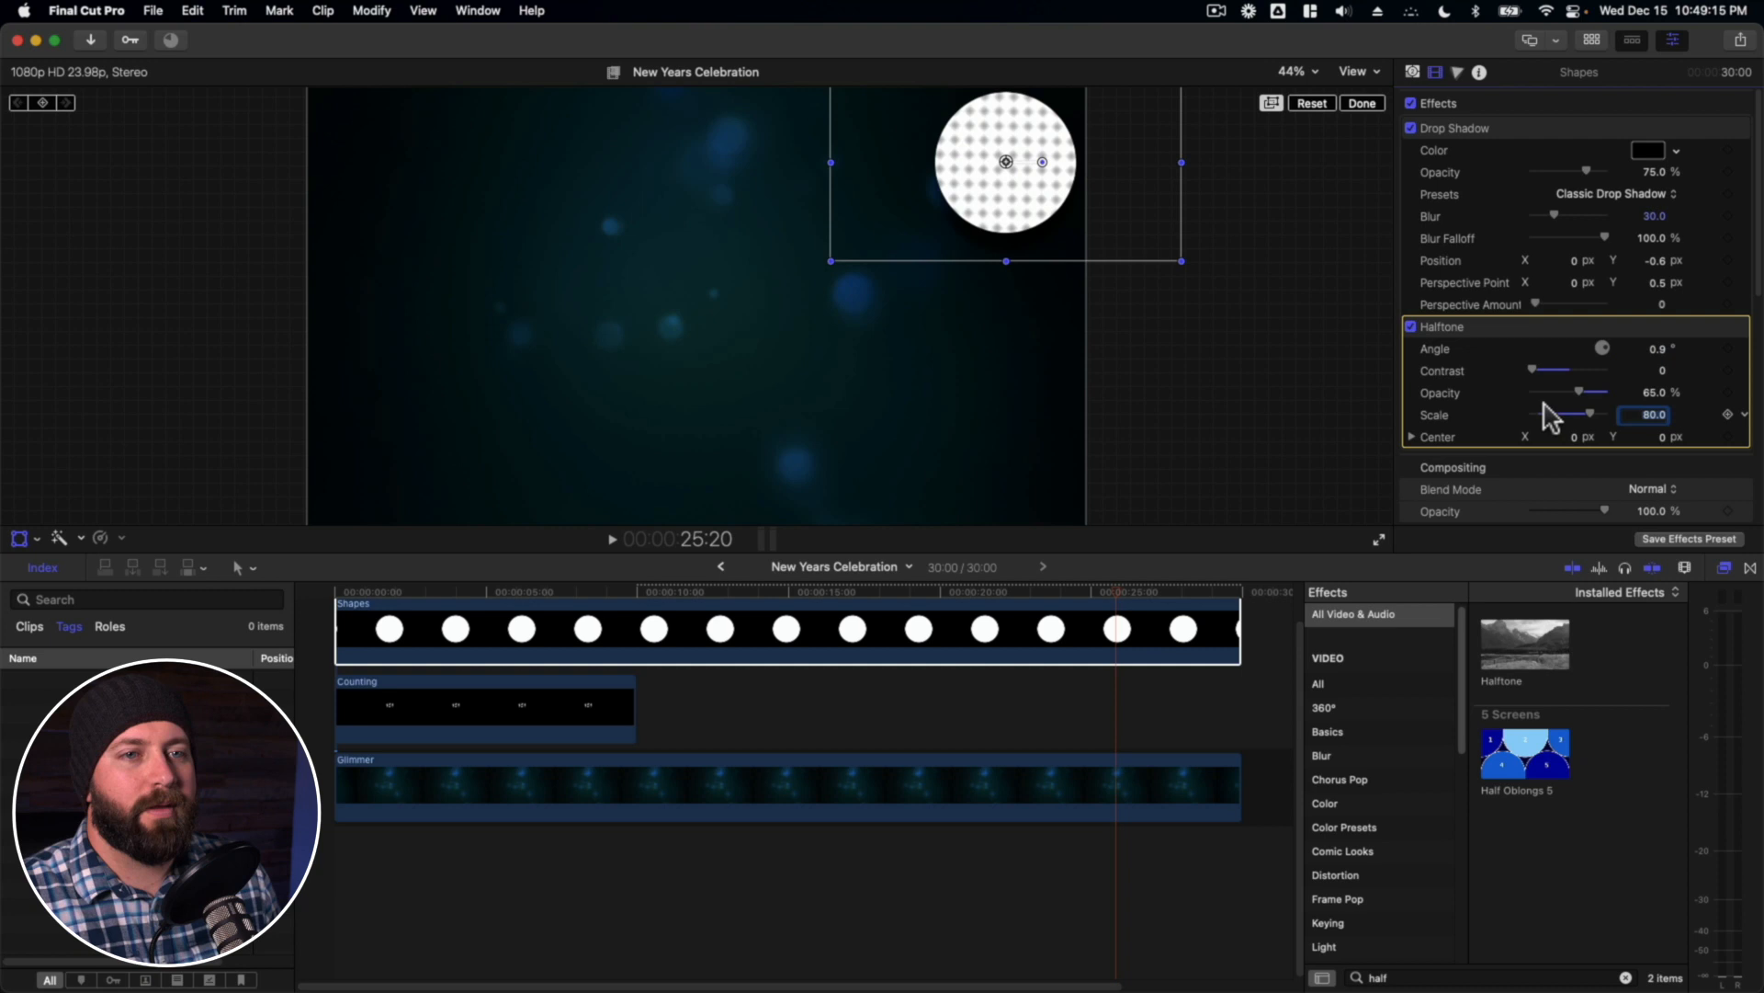
drag(1590, 415, 1594, 420)
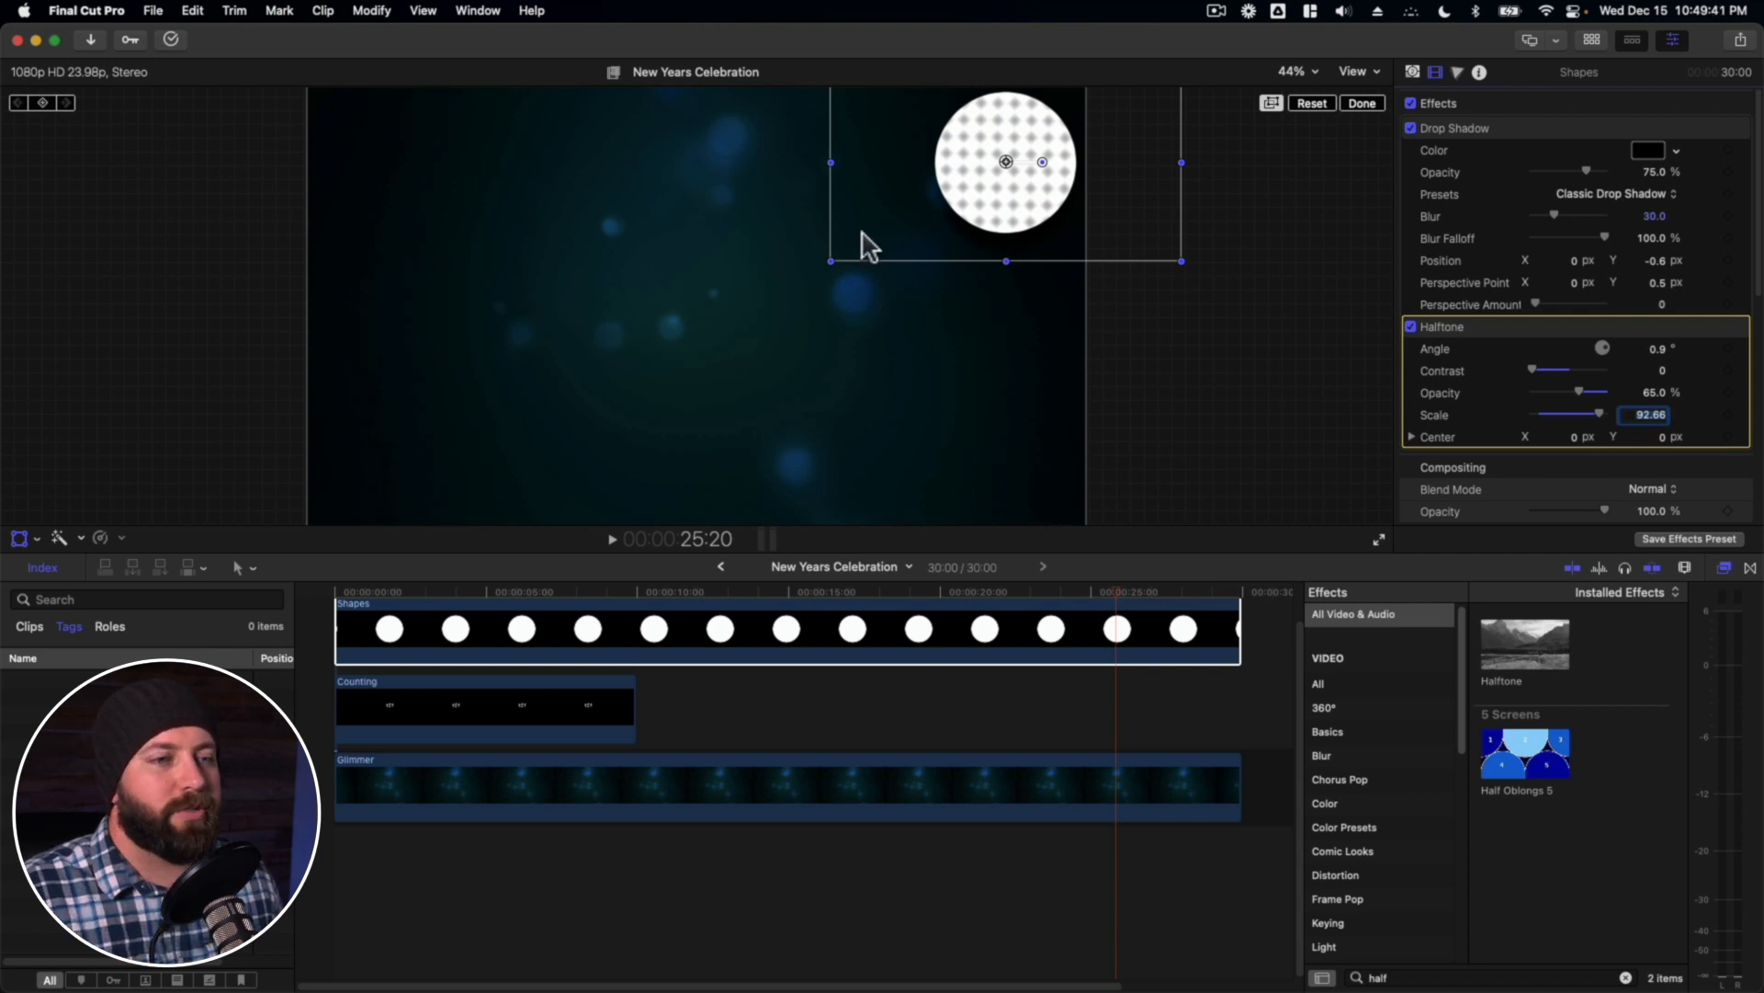
- Add a transform keyframe to the Shapes clip at the start of the timeline
click(577, 593)
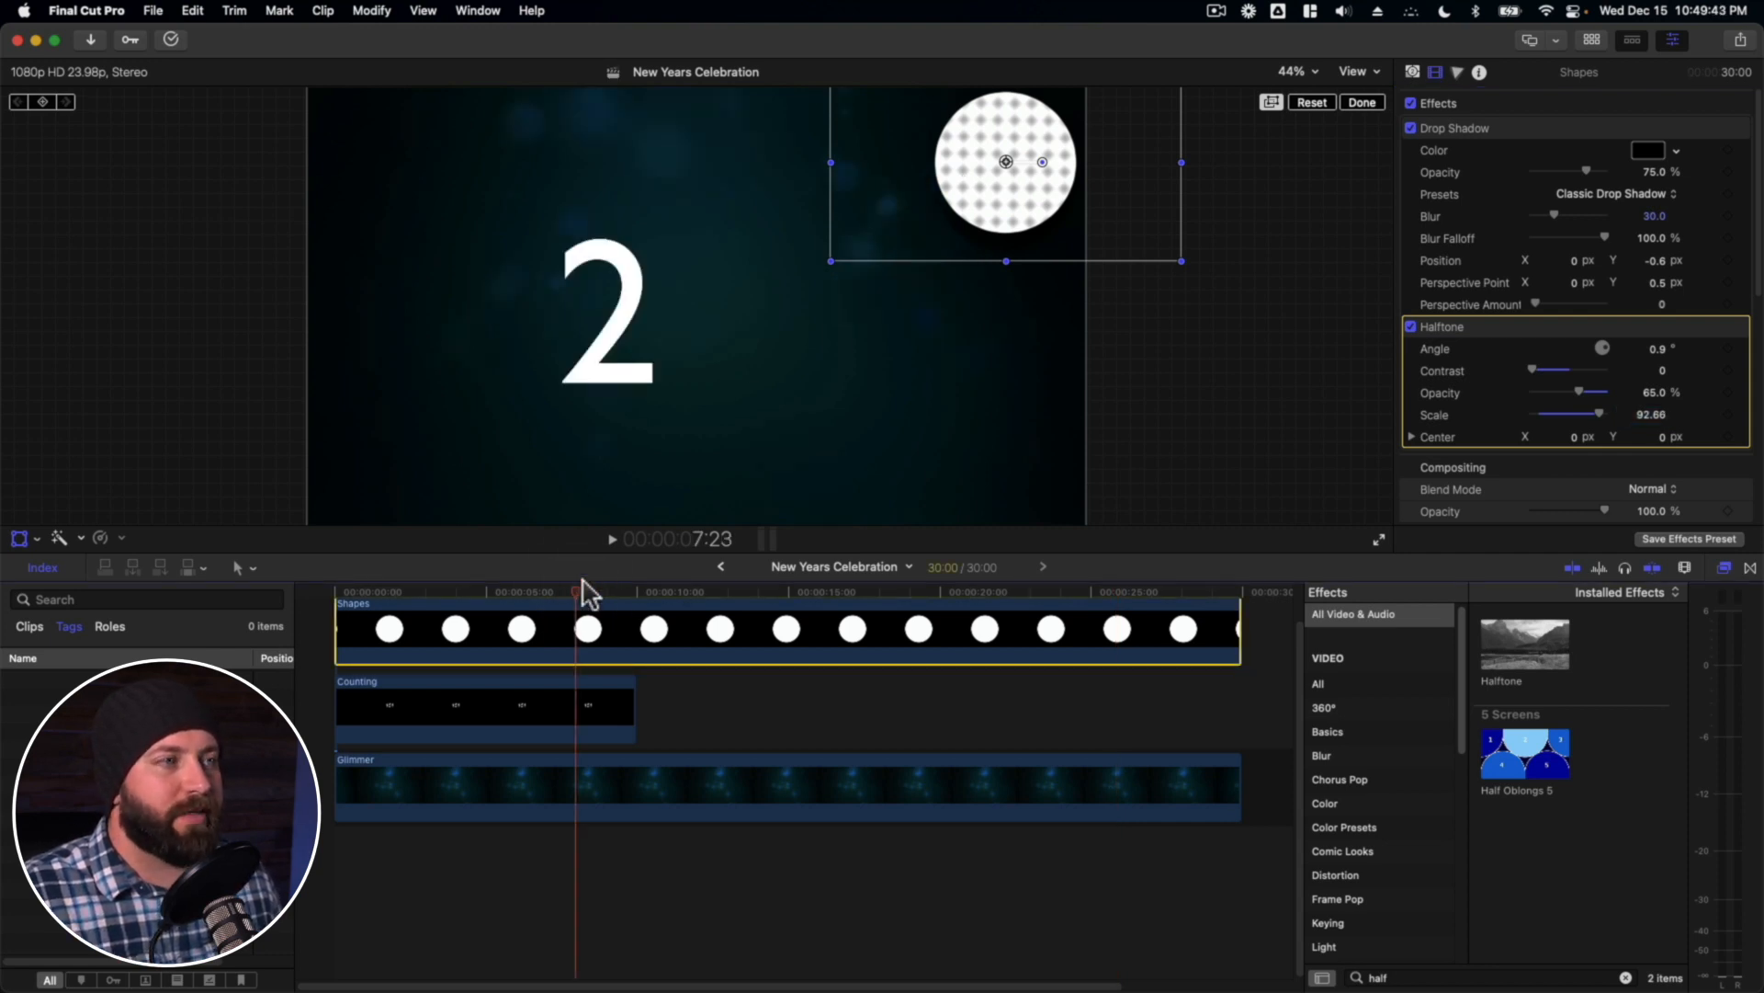
click(342, 593)
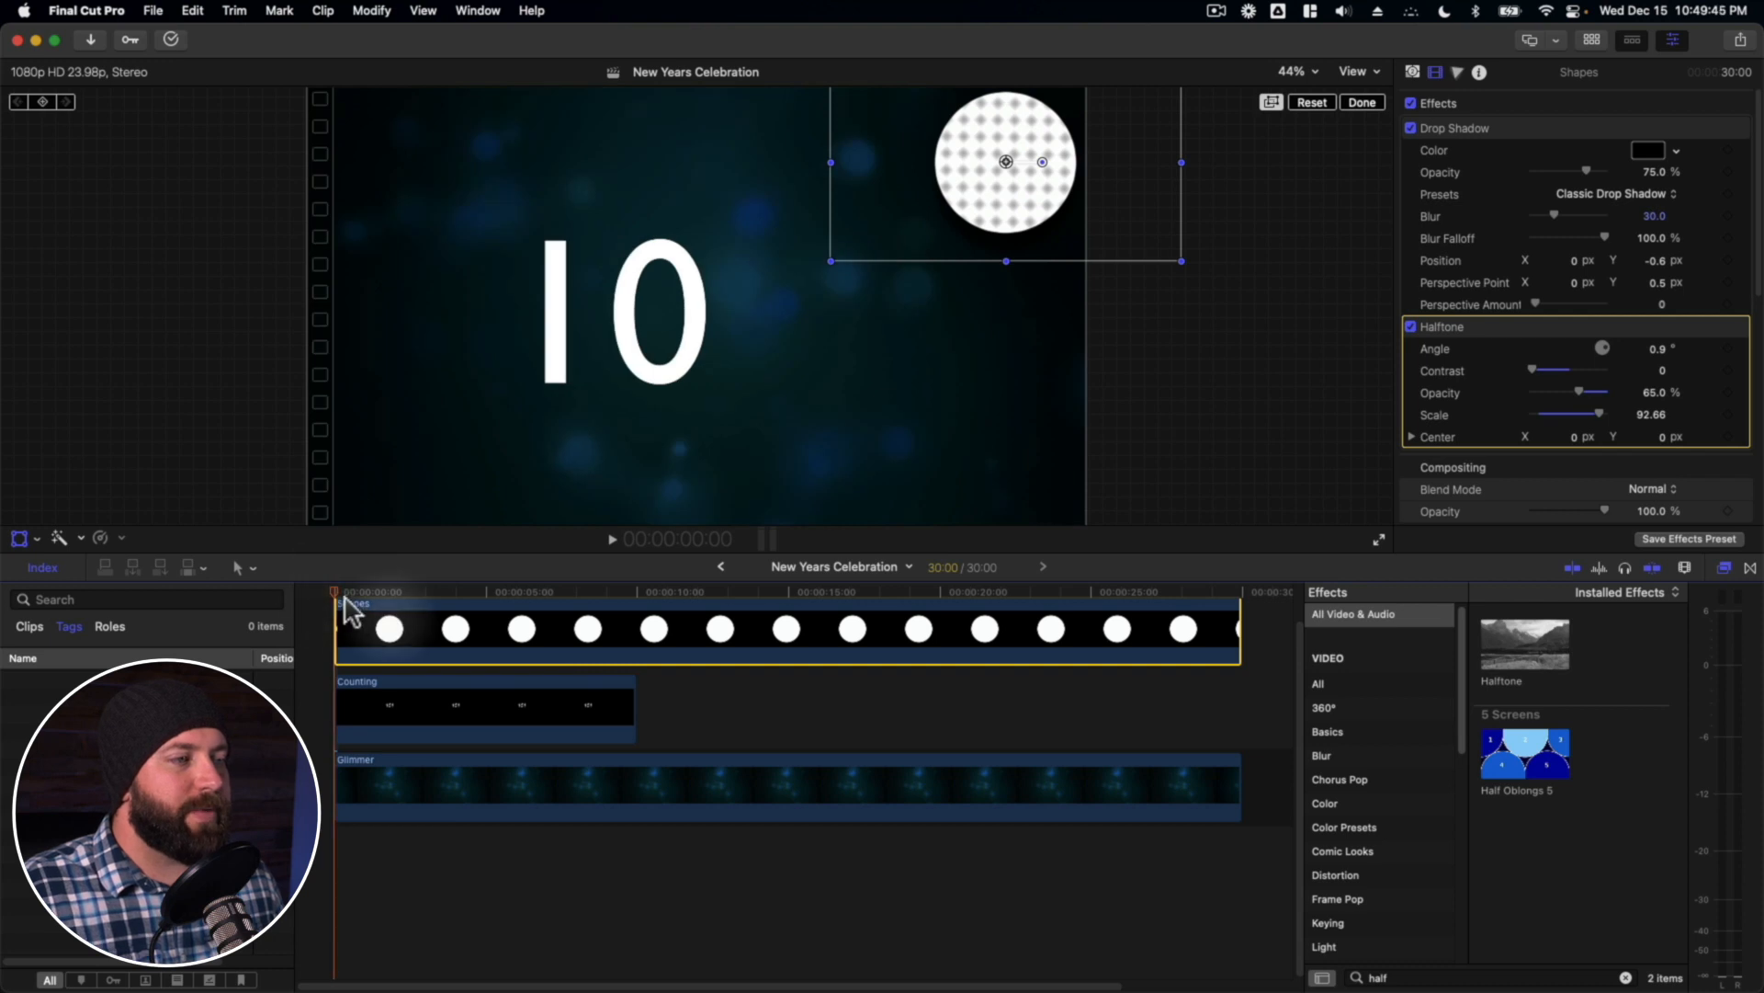
click(1361, 102)
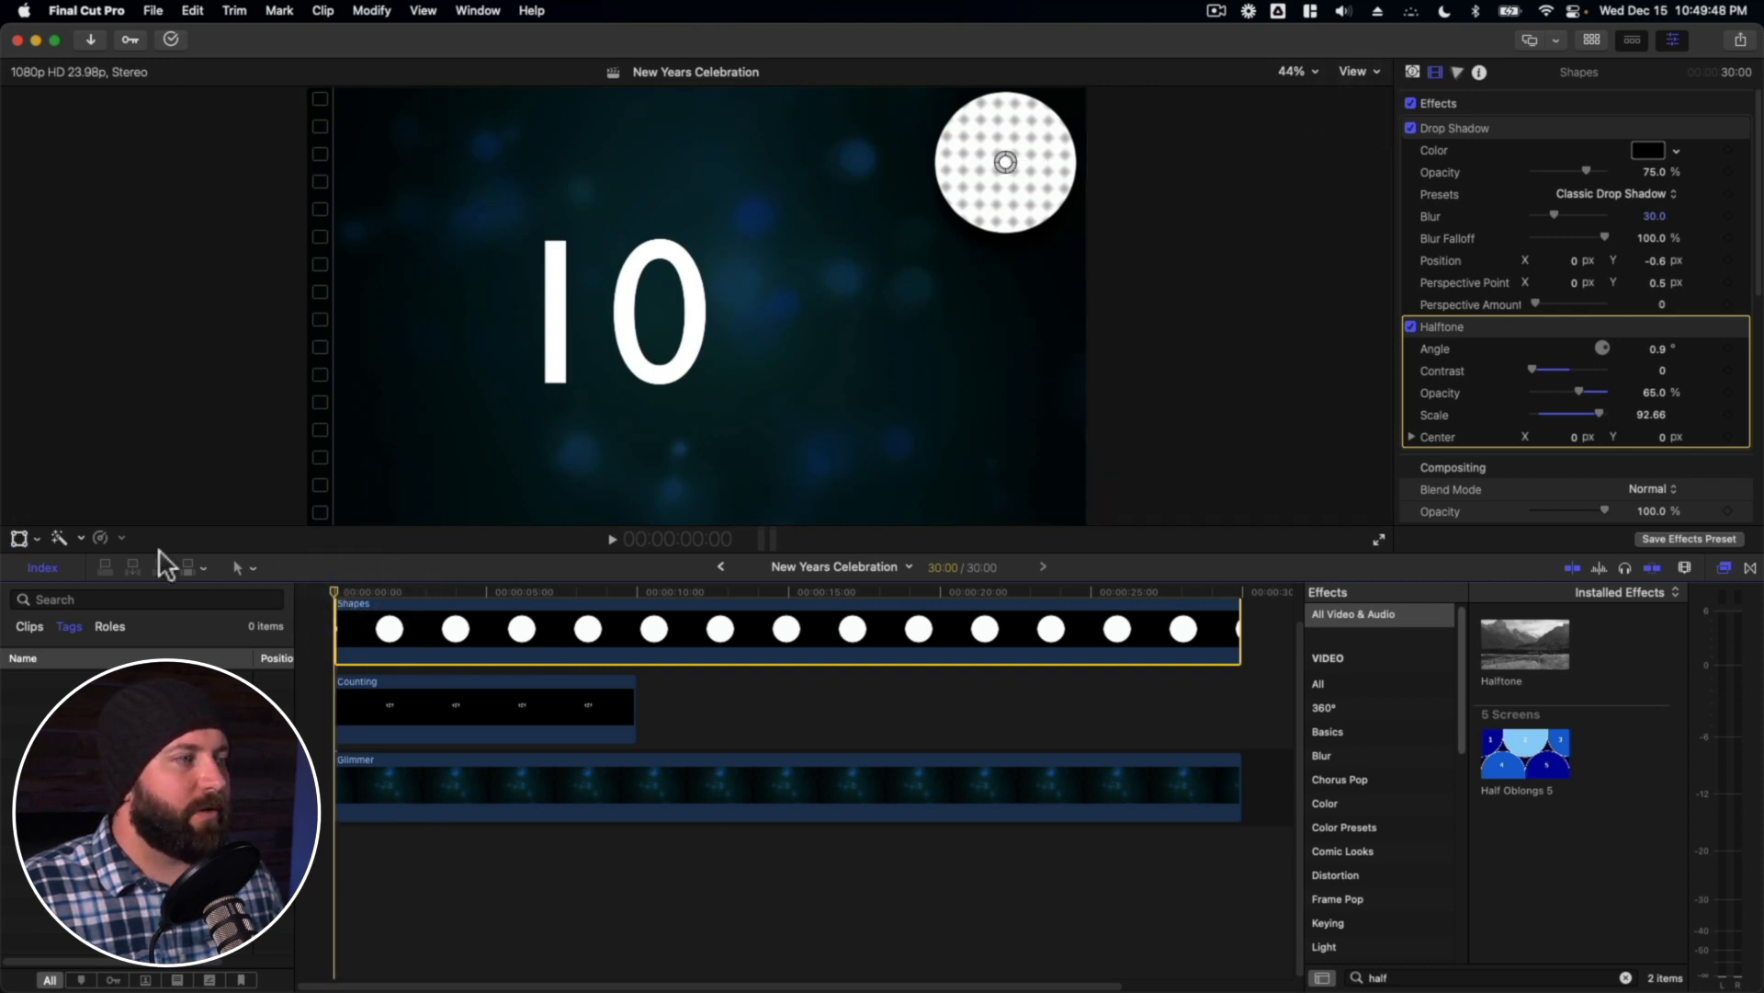
click(18, 539)
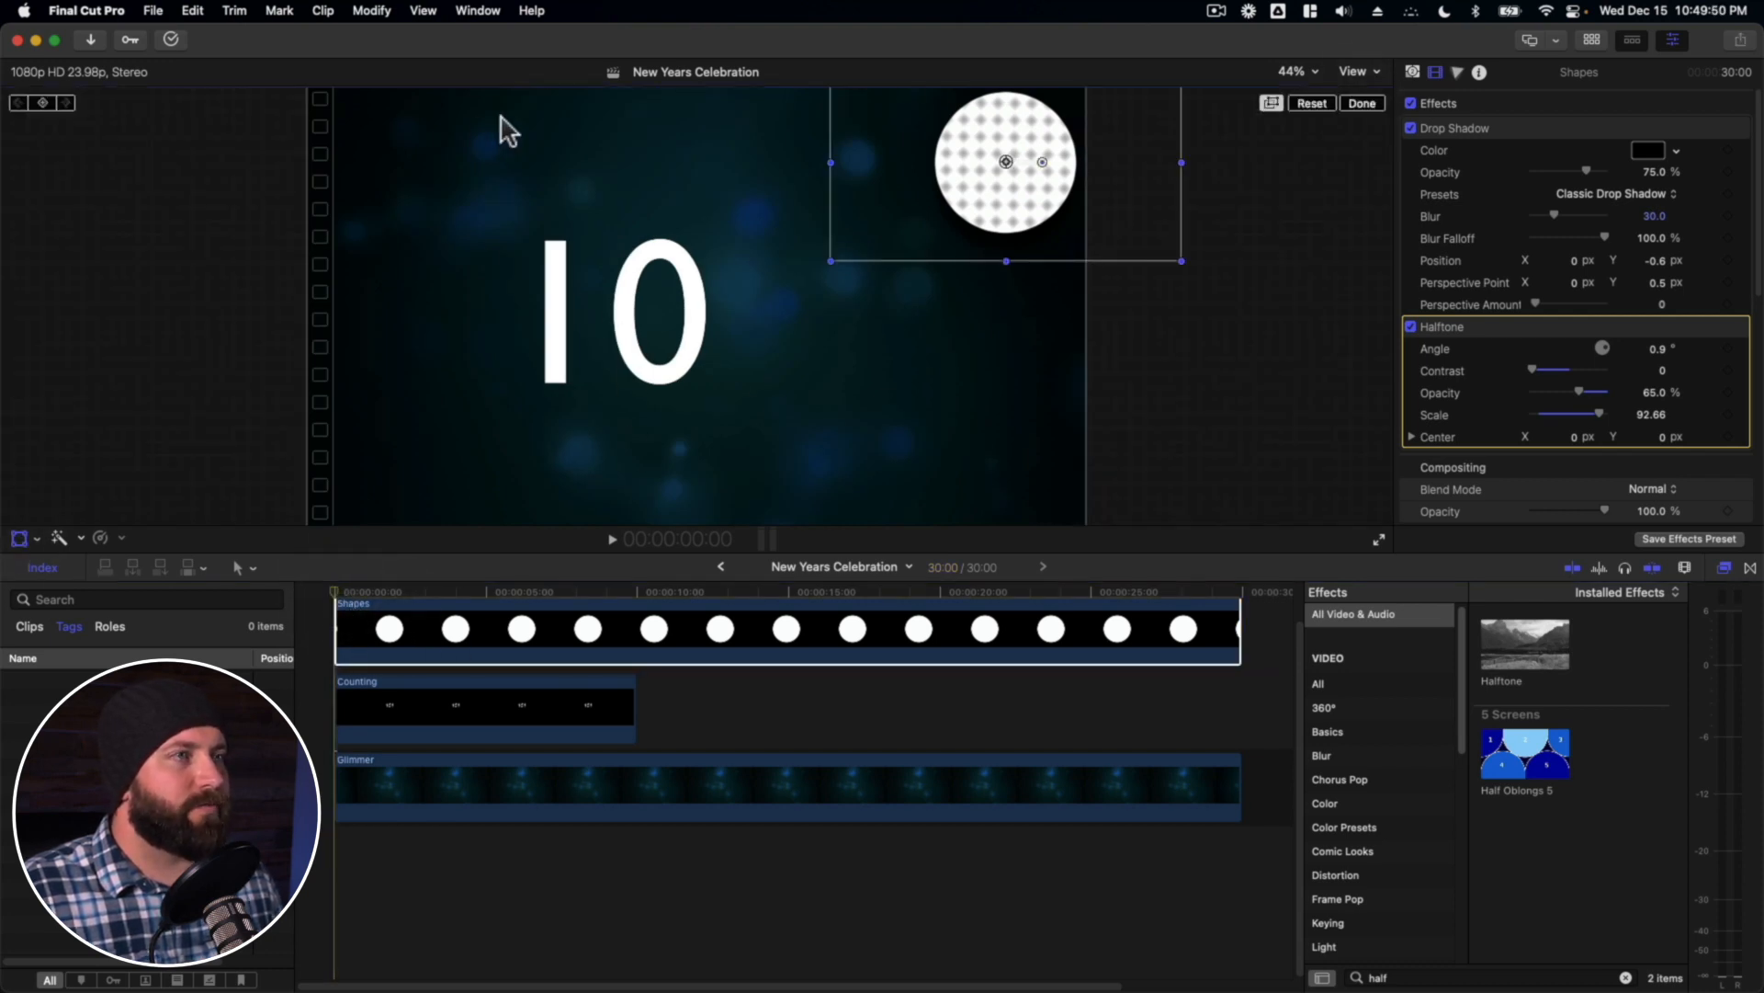
click(43, 102)
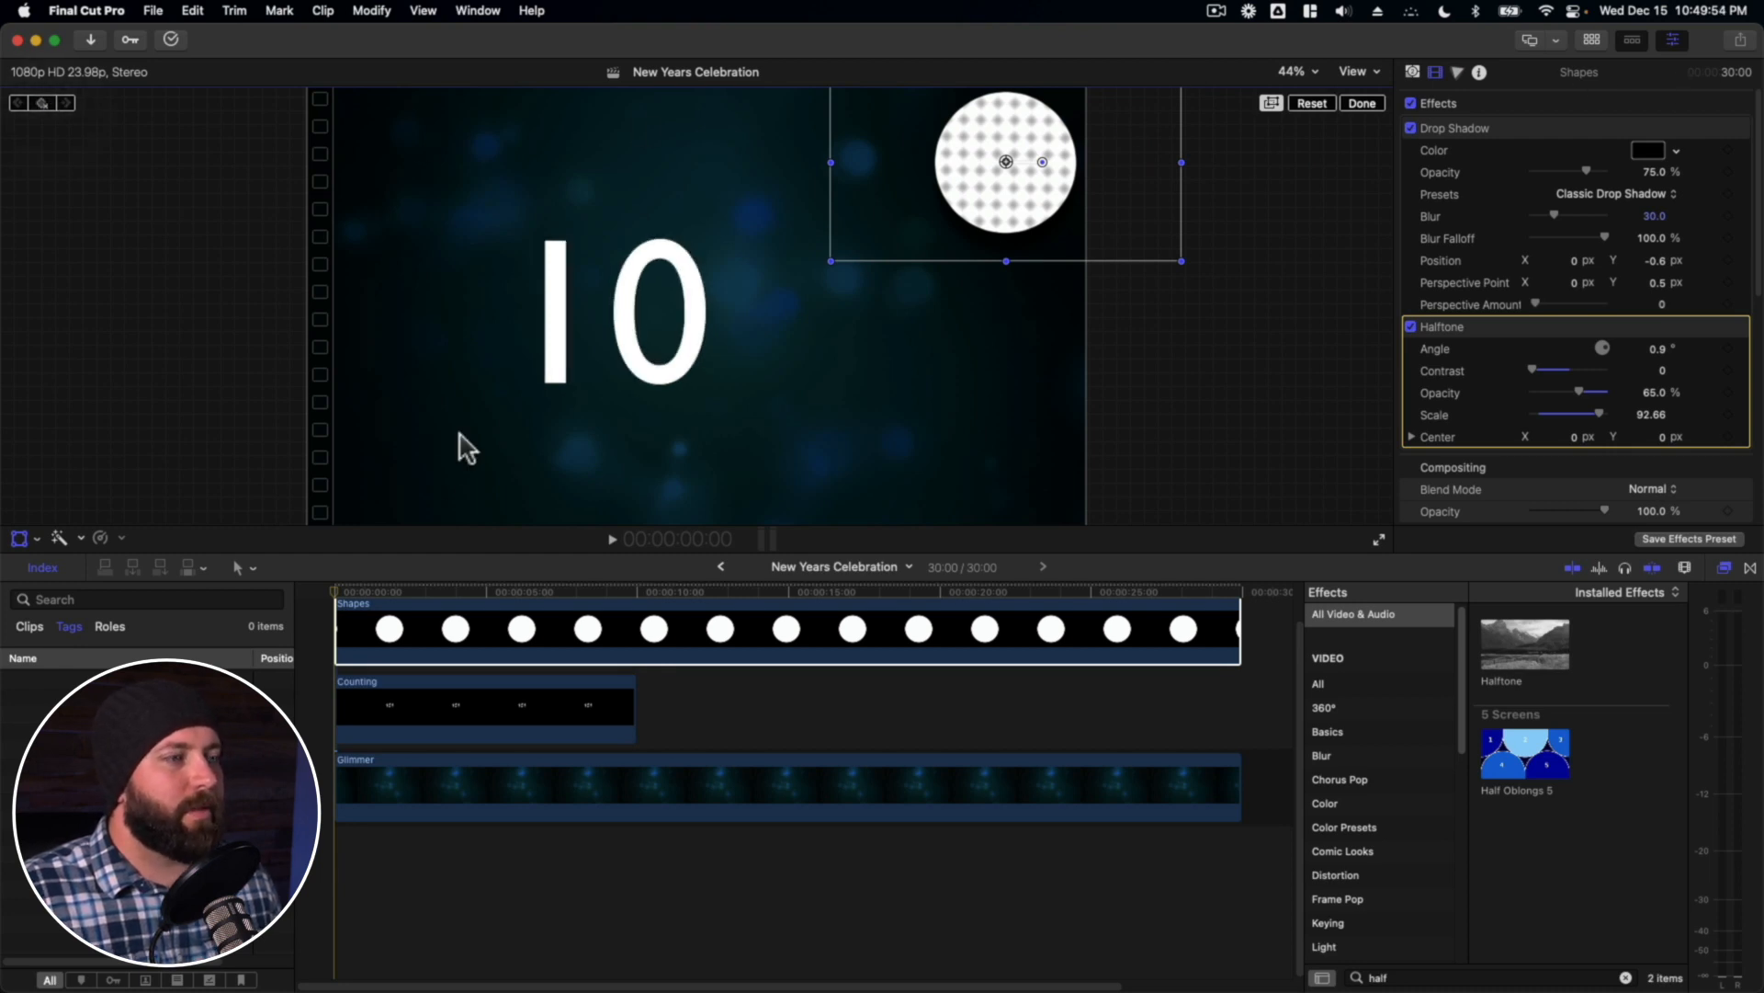
- At 10:00, move the circle straight down to the lower-right area of the frame and play back the animated drop
drag(342, 591, 634, 593)
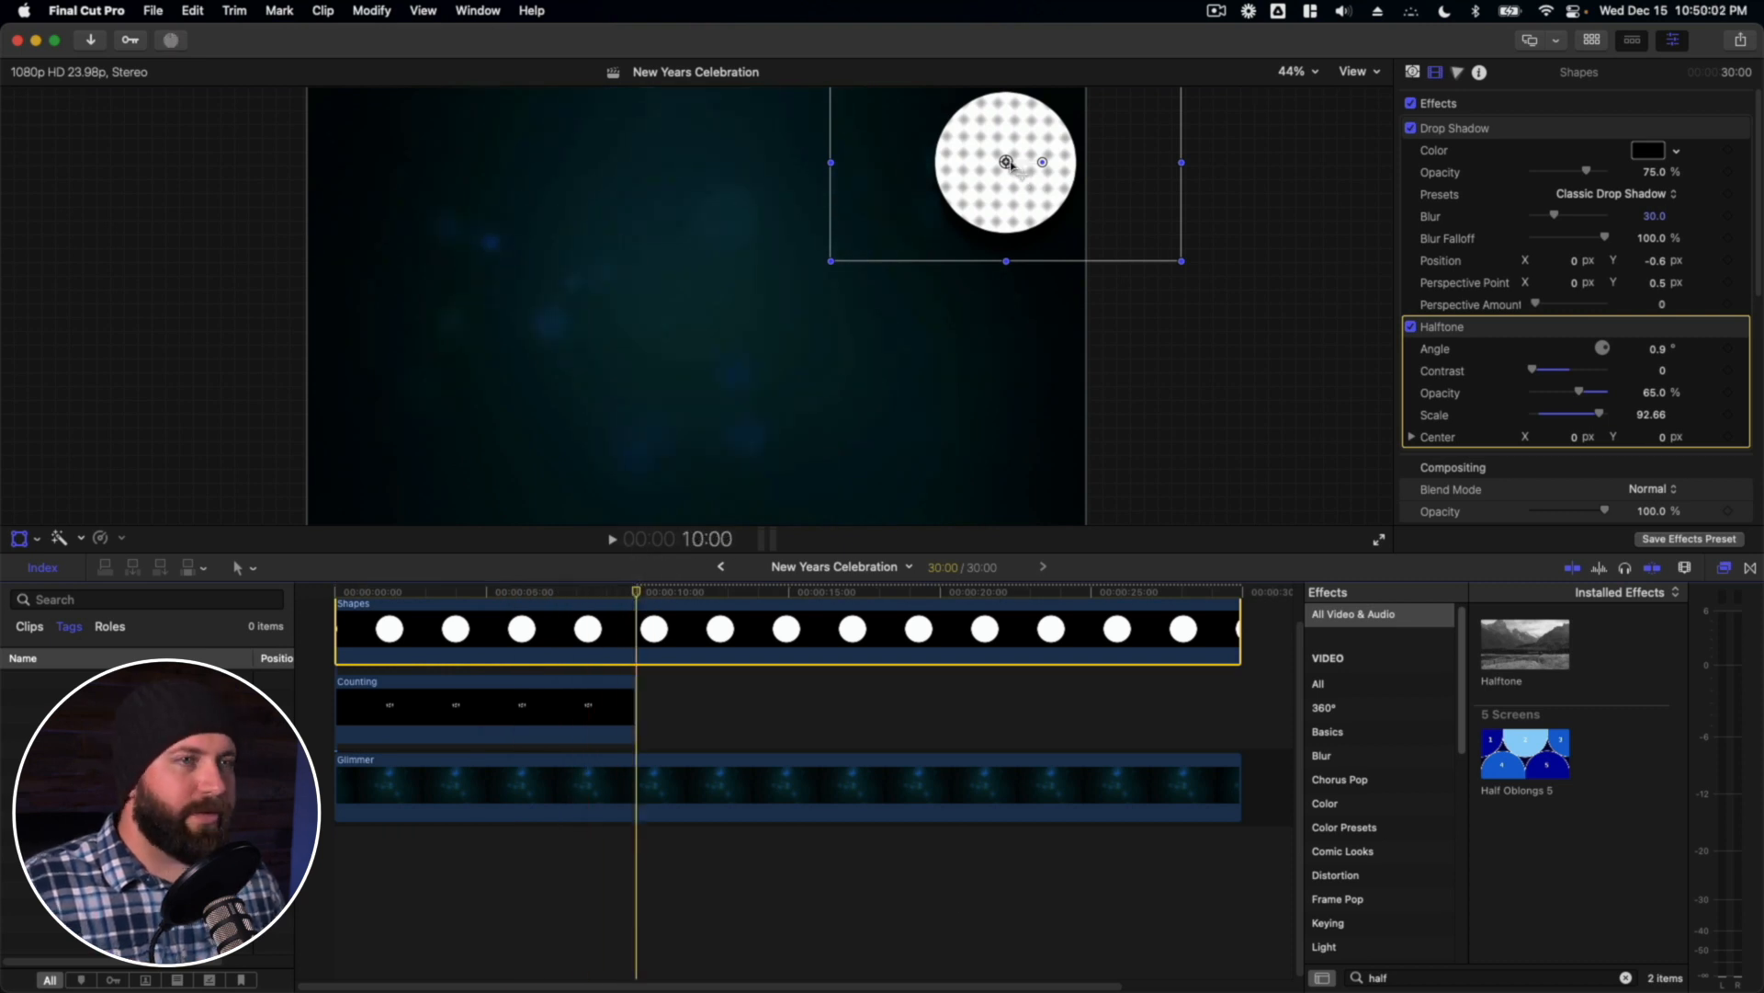
key(shift)
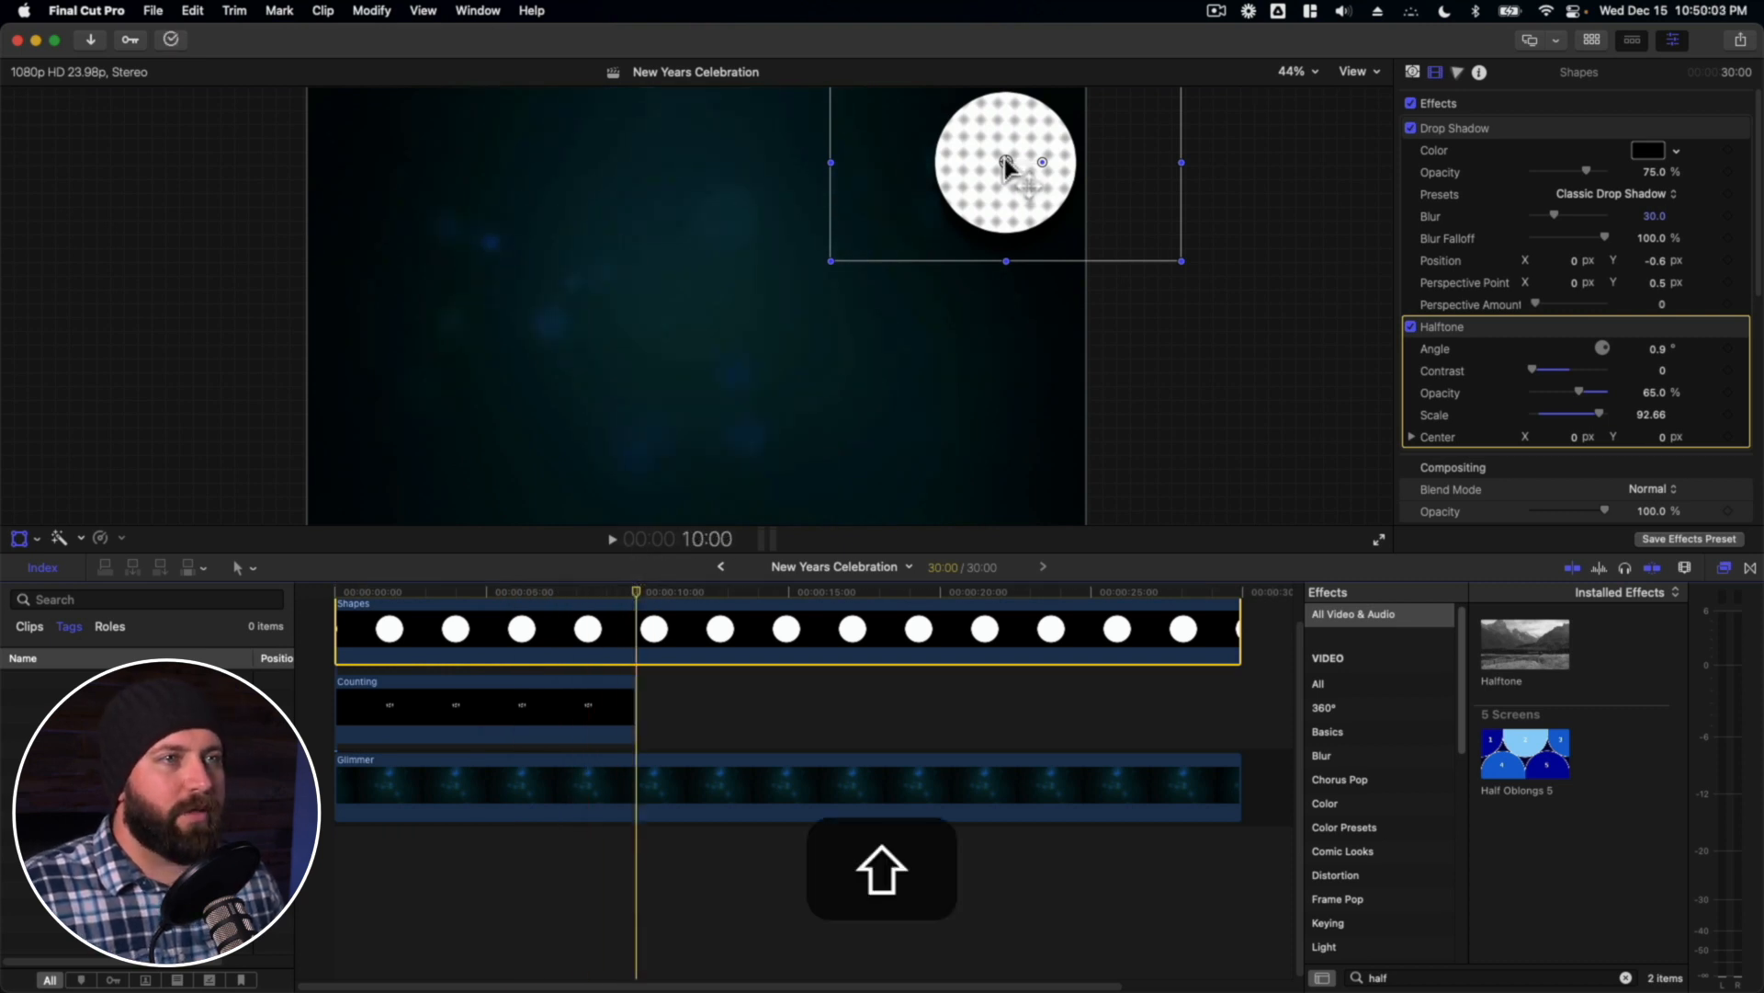
drag(1006, 161, 1022, 444)
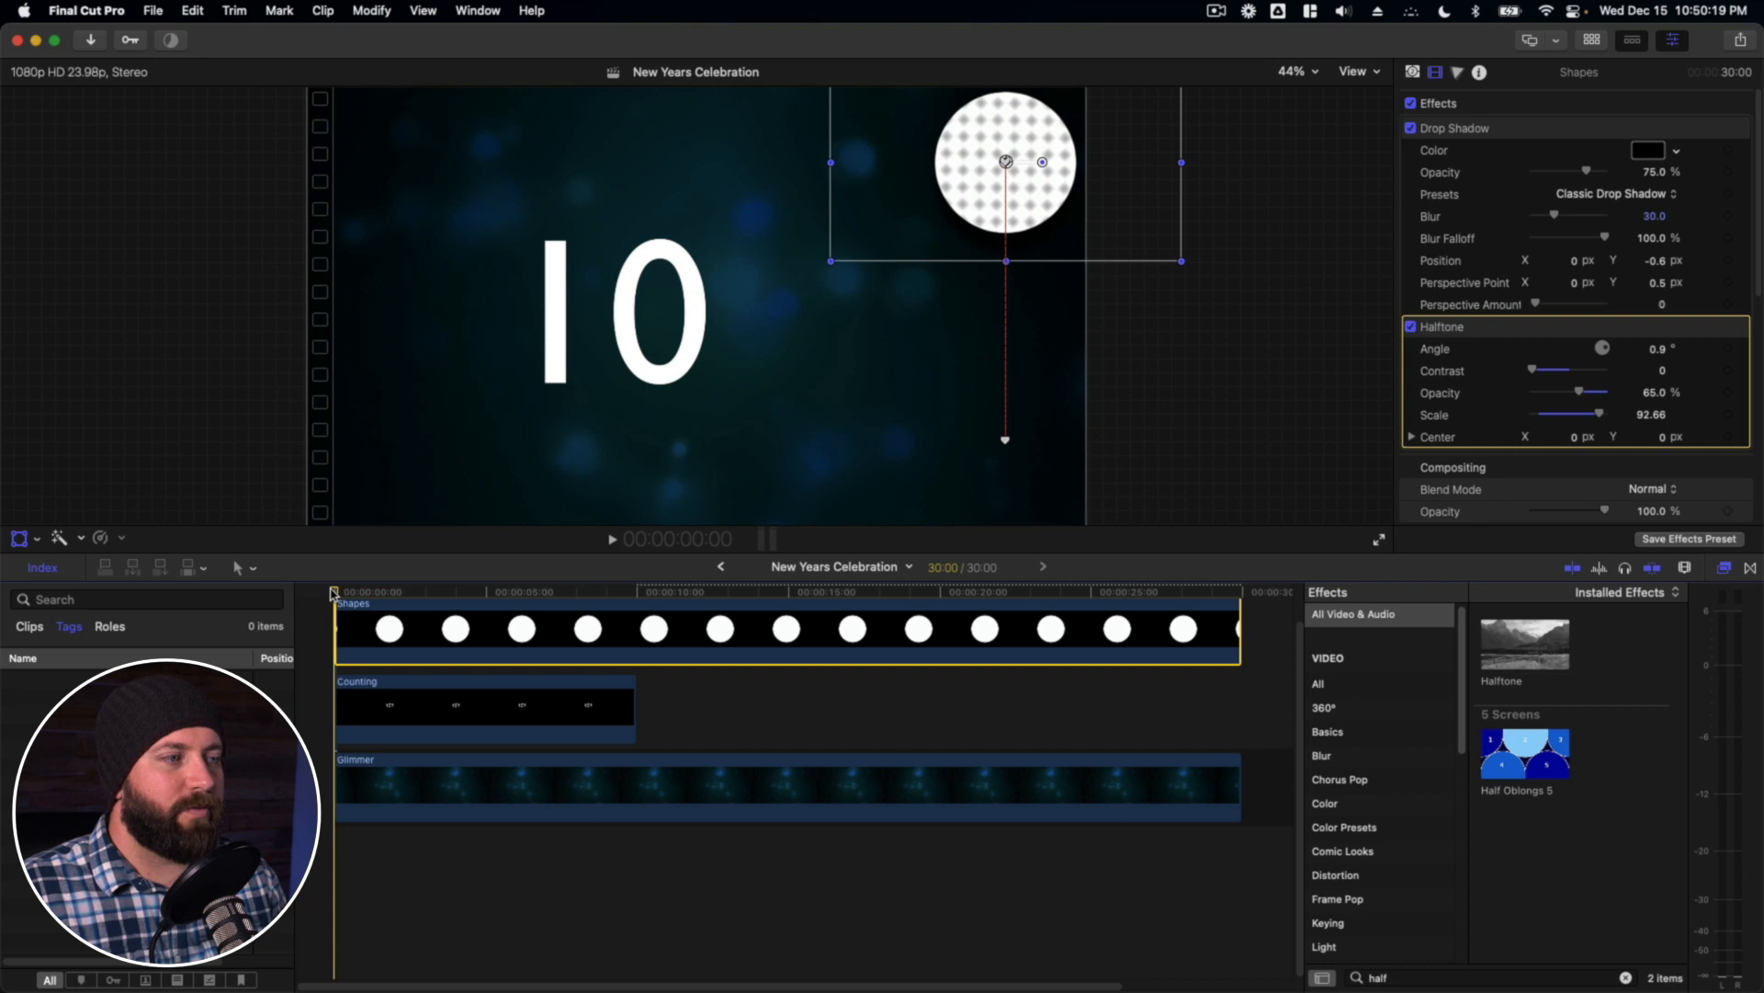
key(space)
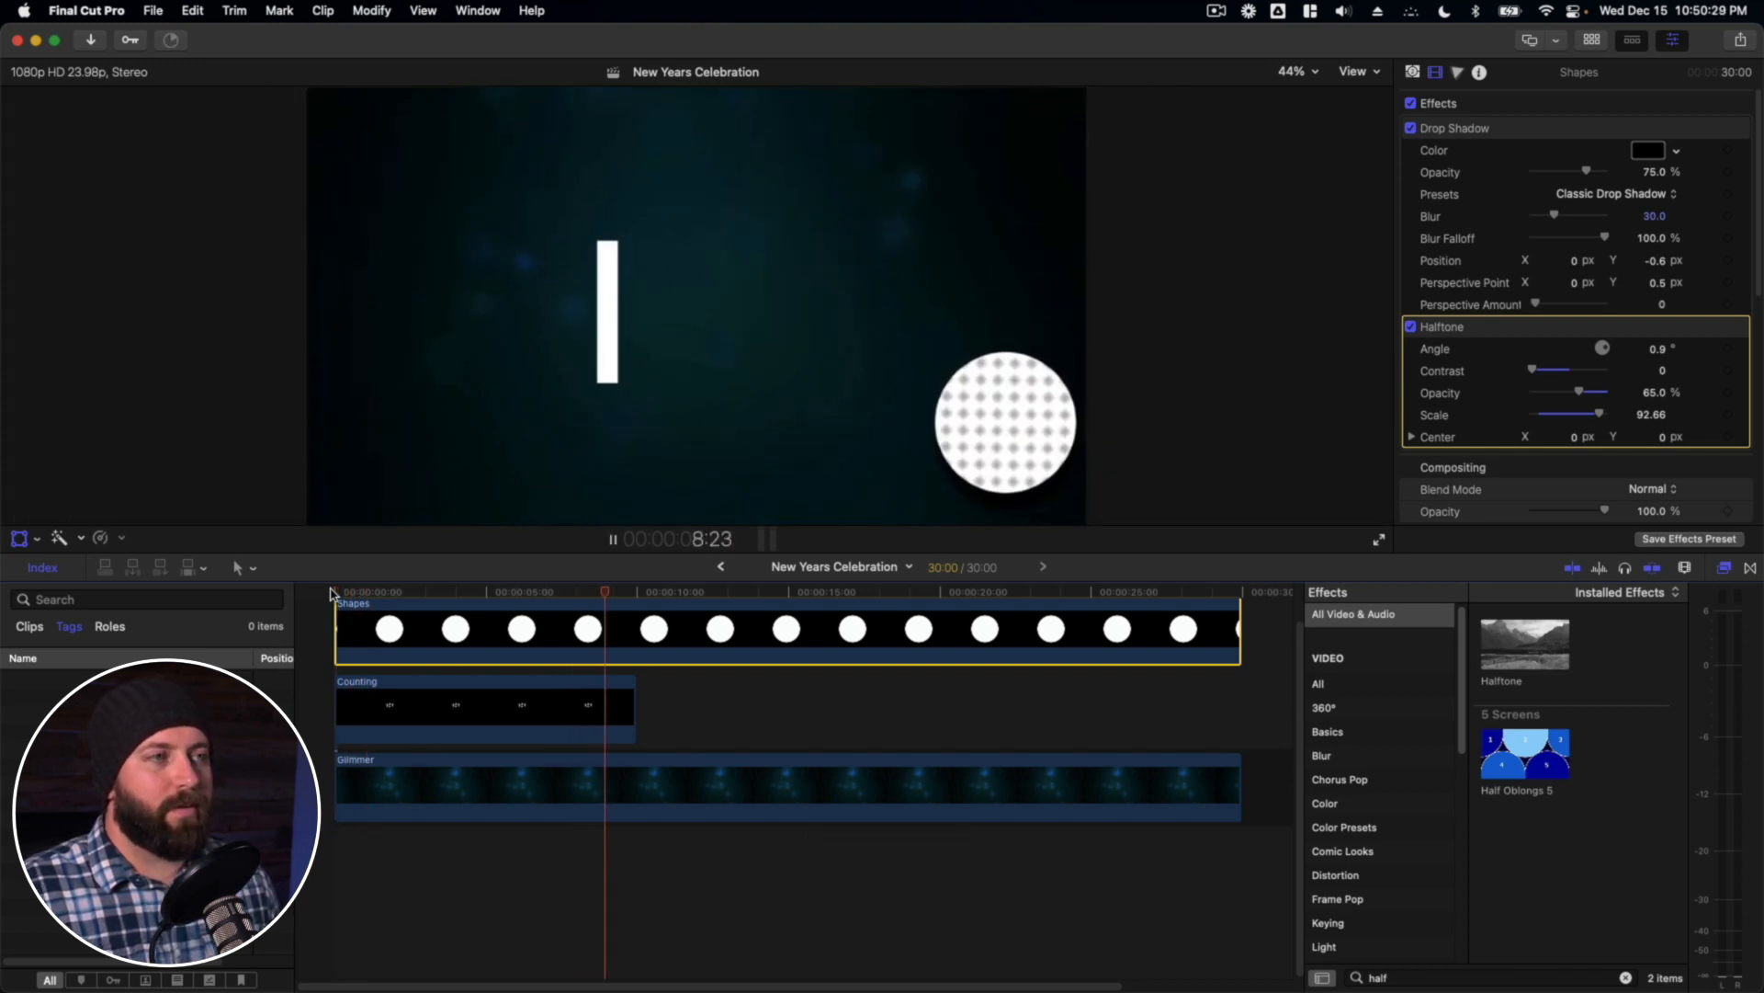
key(space)
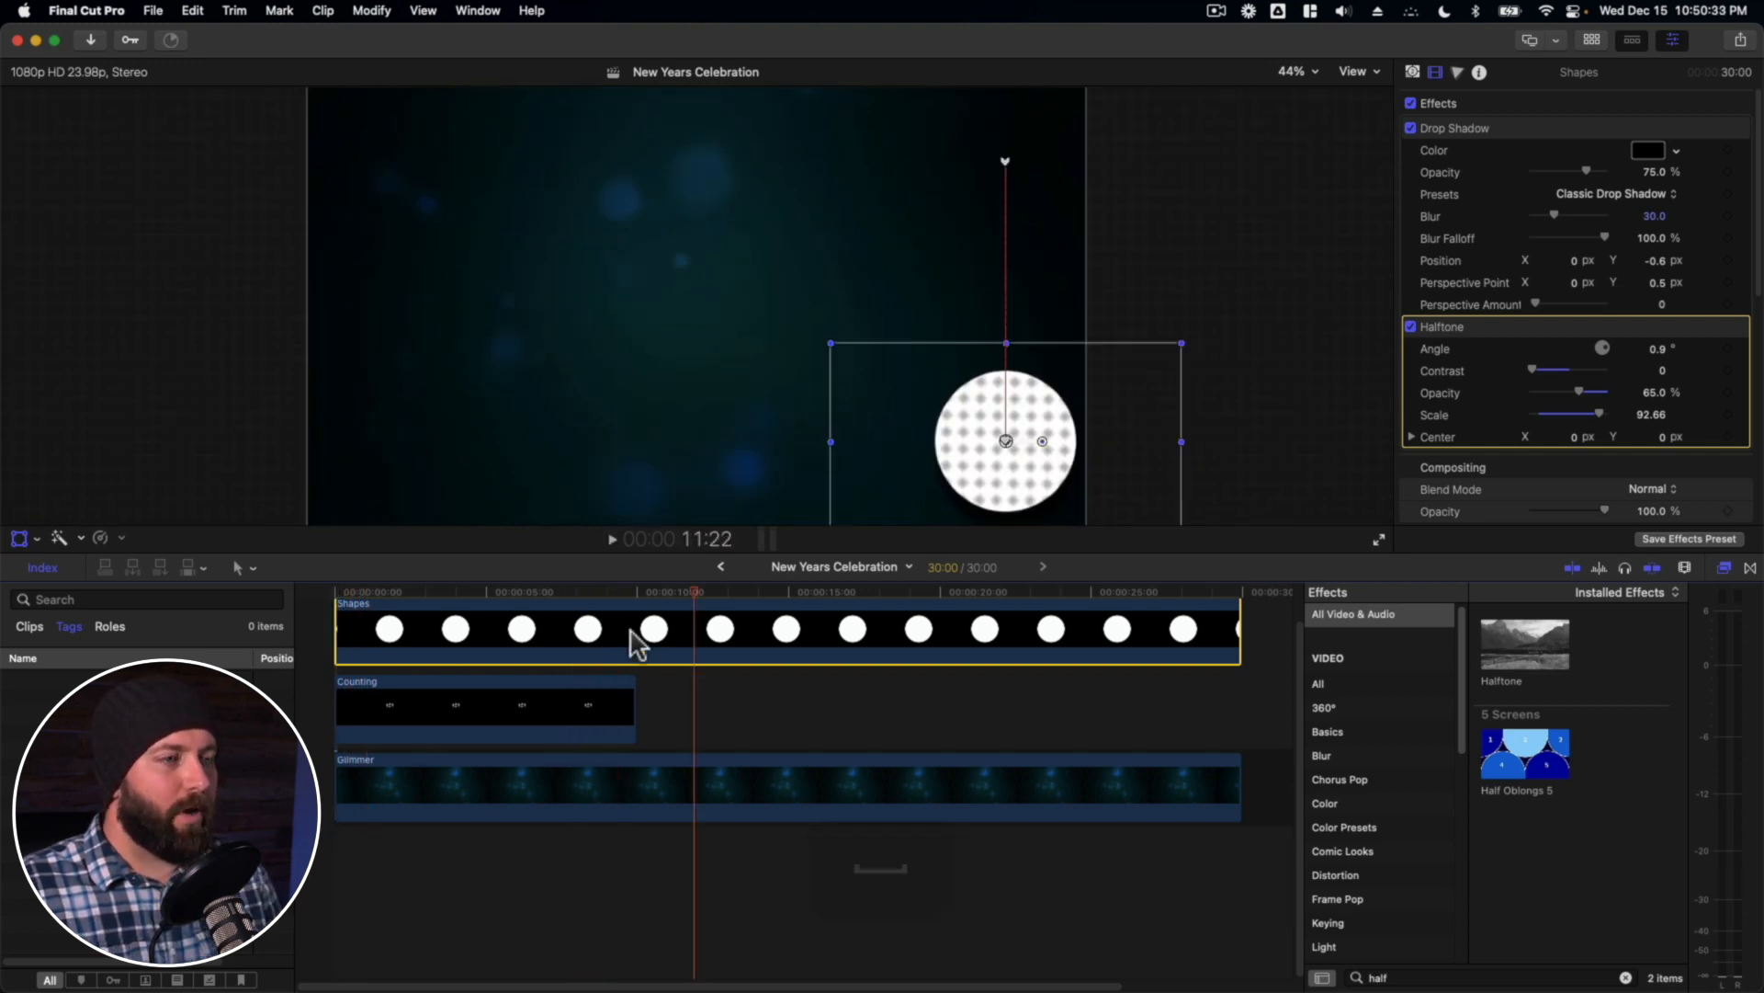
- In the Shapes clip's video animation, move the ending Transform keyframe from 10:00 to 9:03, then close the animation and play it back
scroll(634, 644, up, 2)
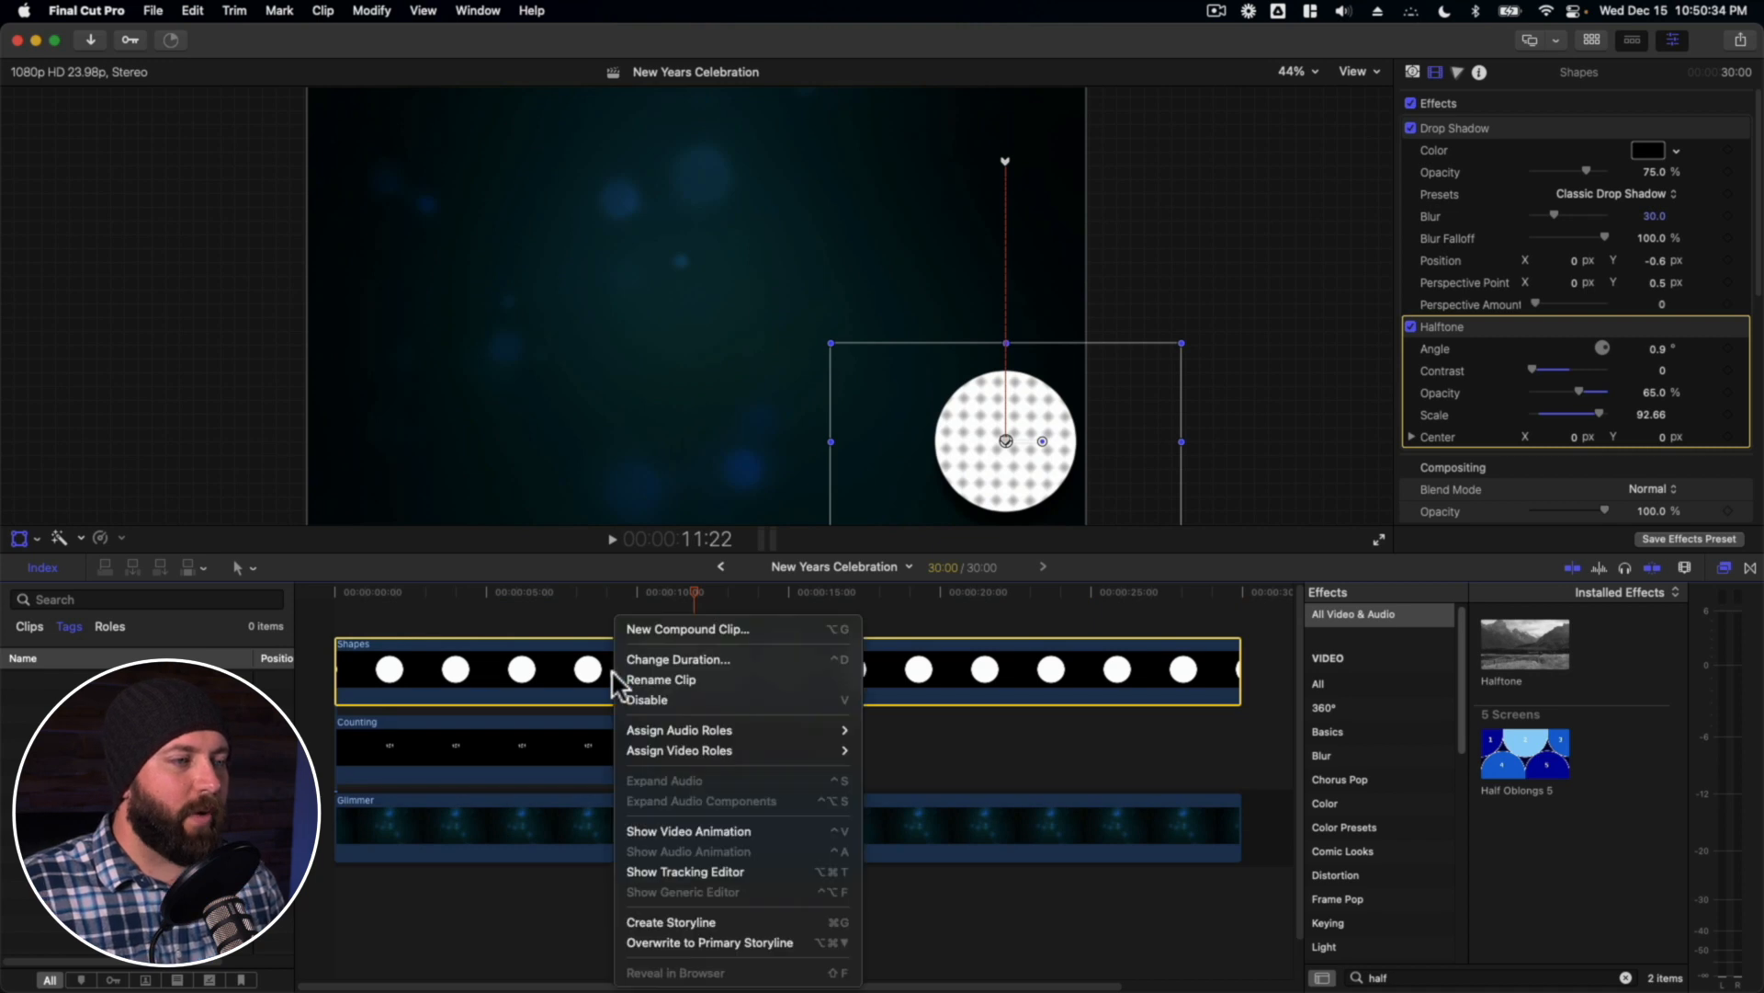
right_click(617, 694)
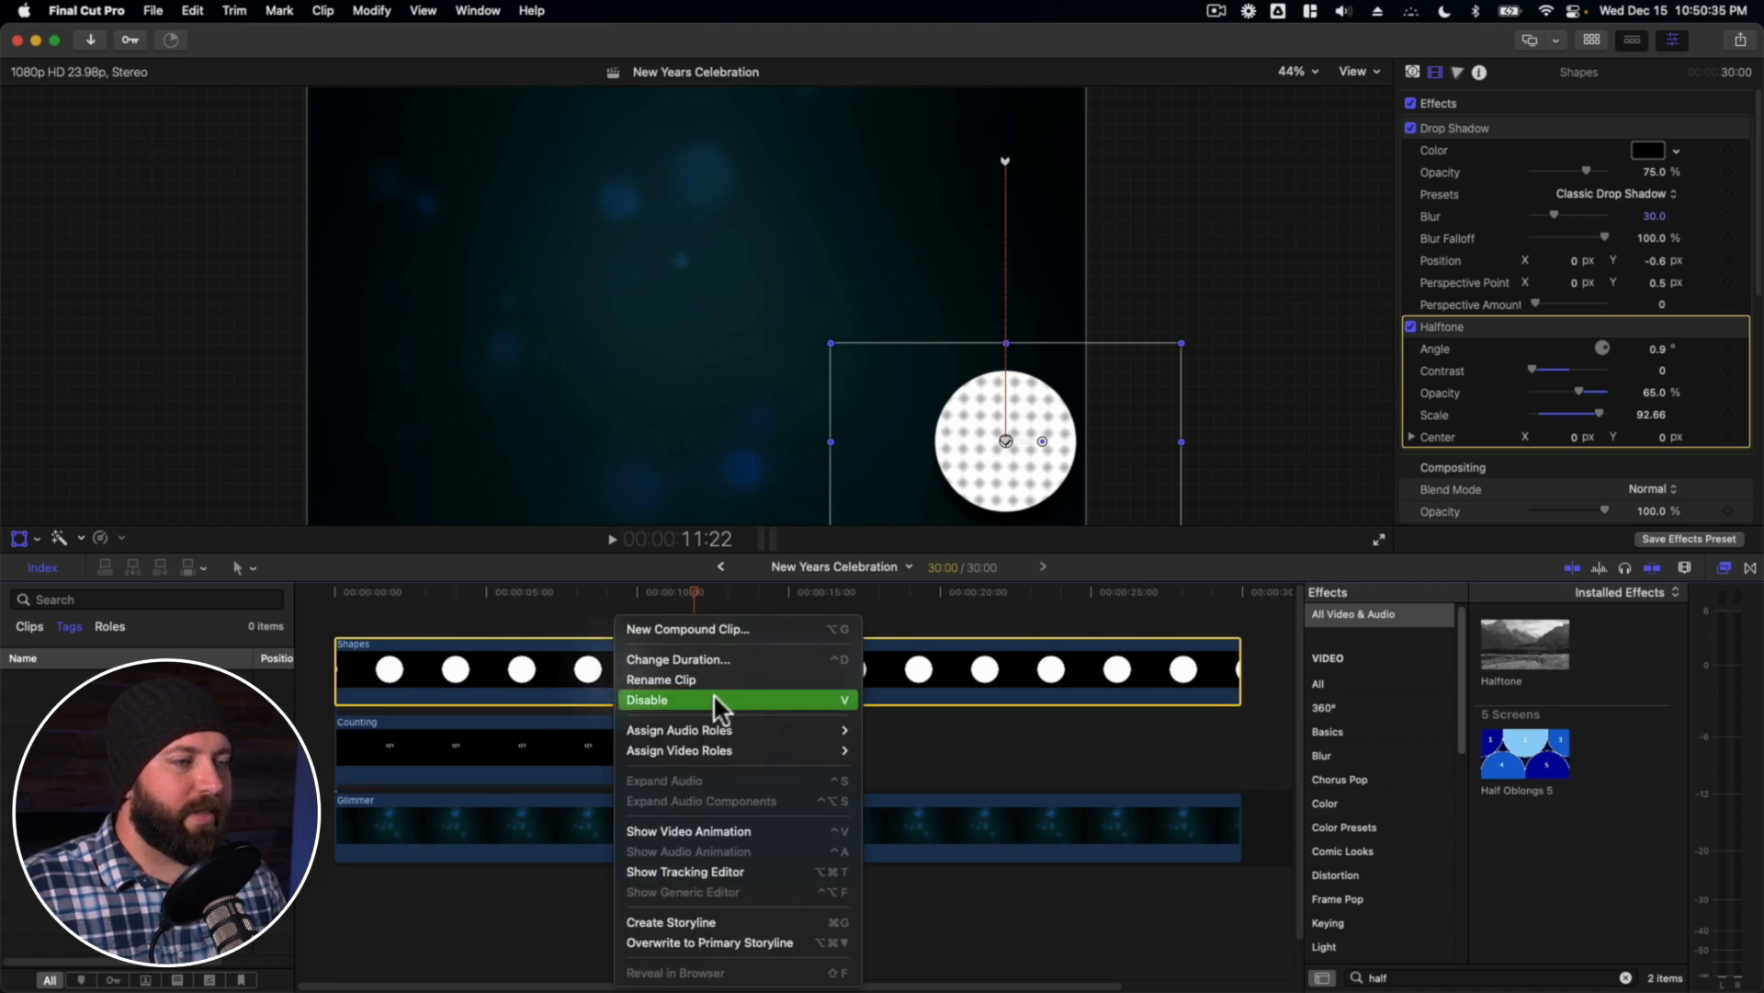
click(699, 829)
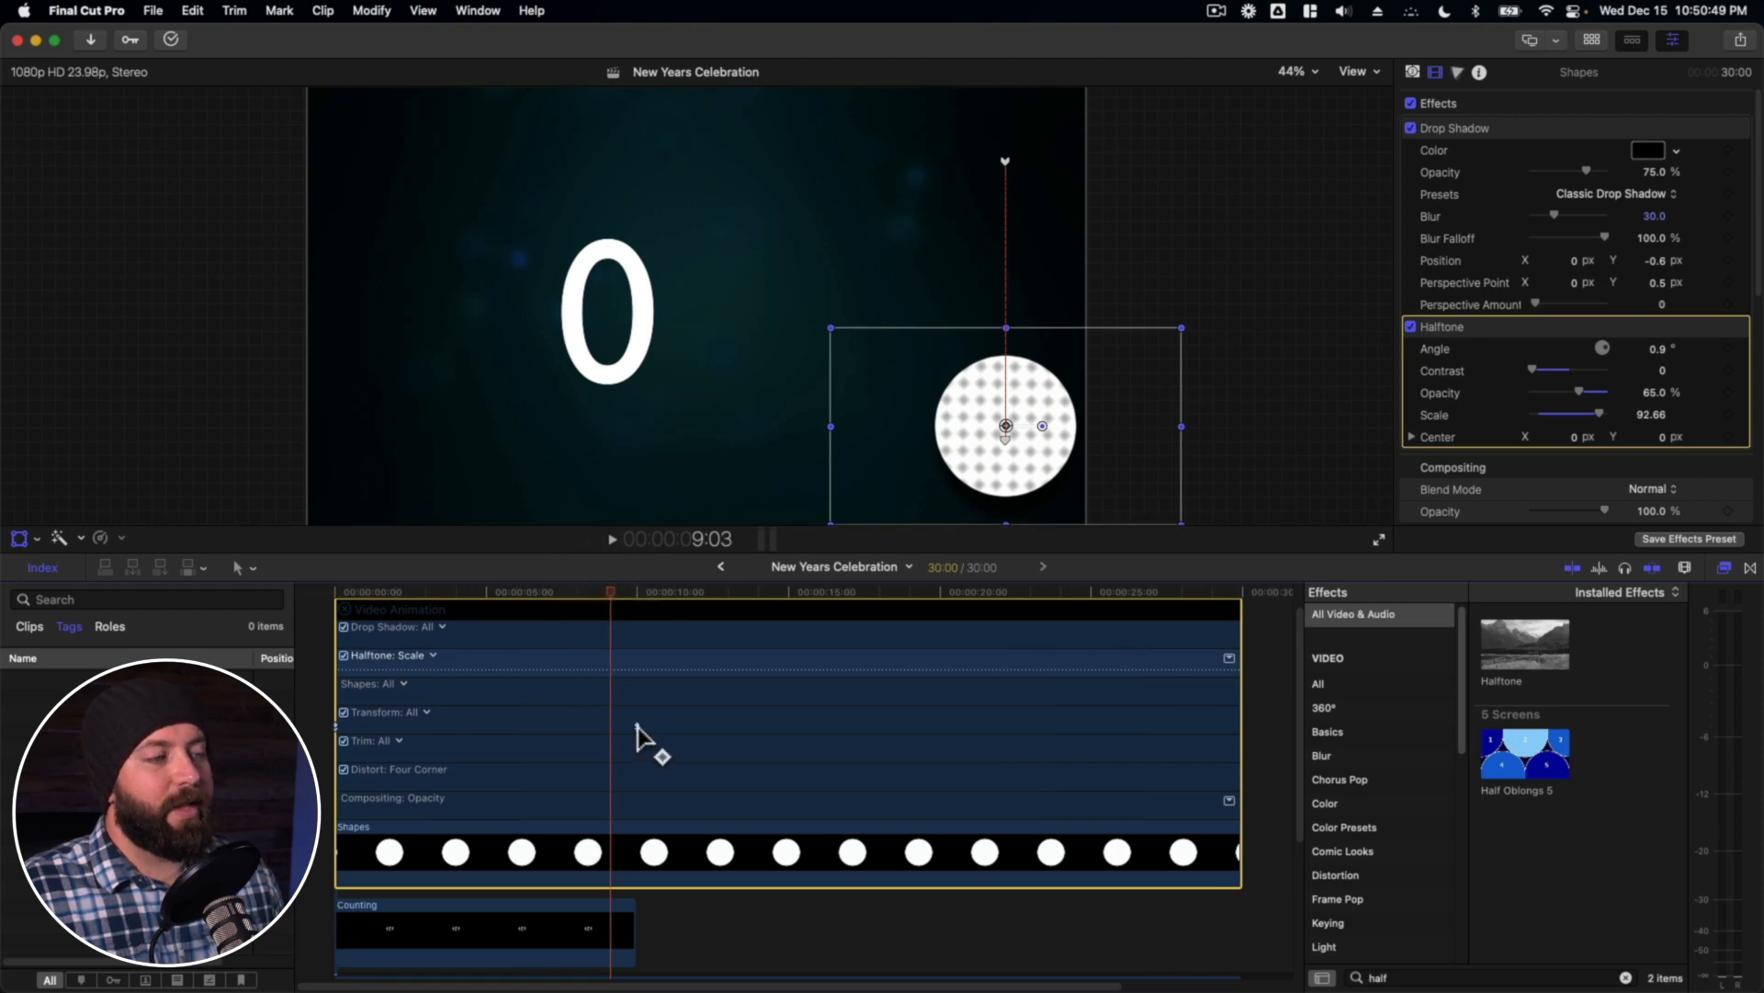
drag(637, 726, 612, 727)
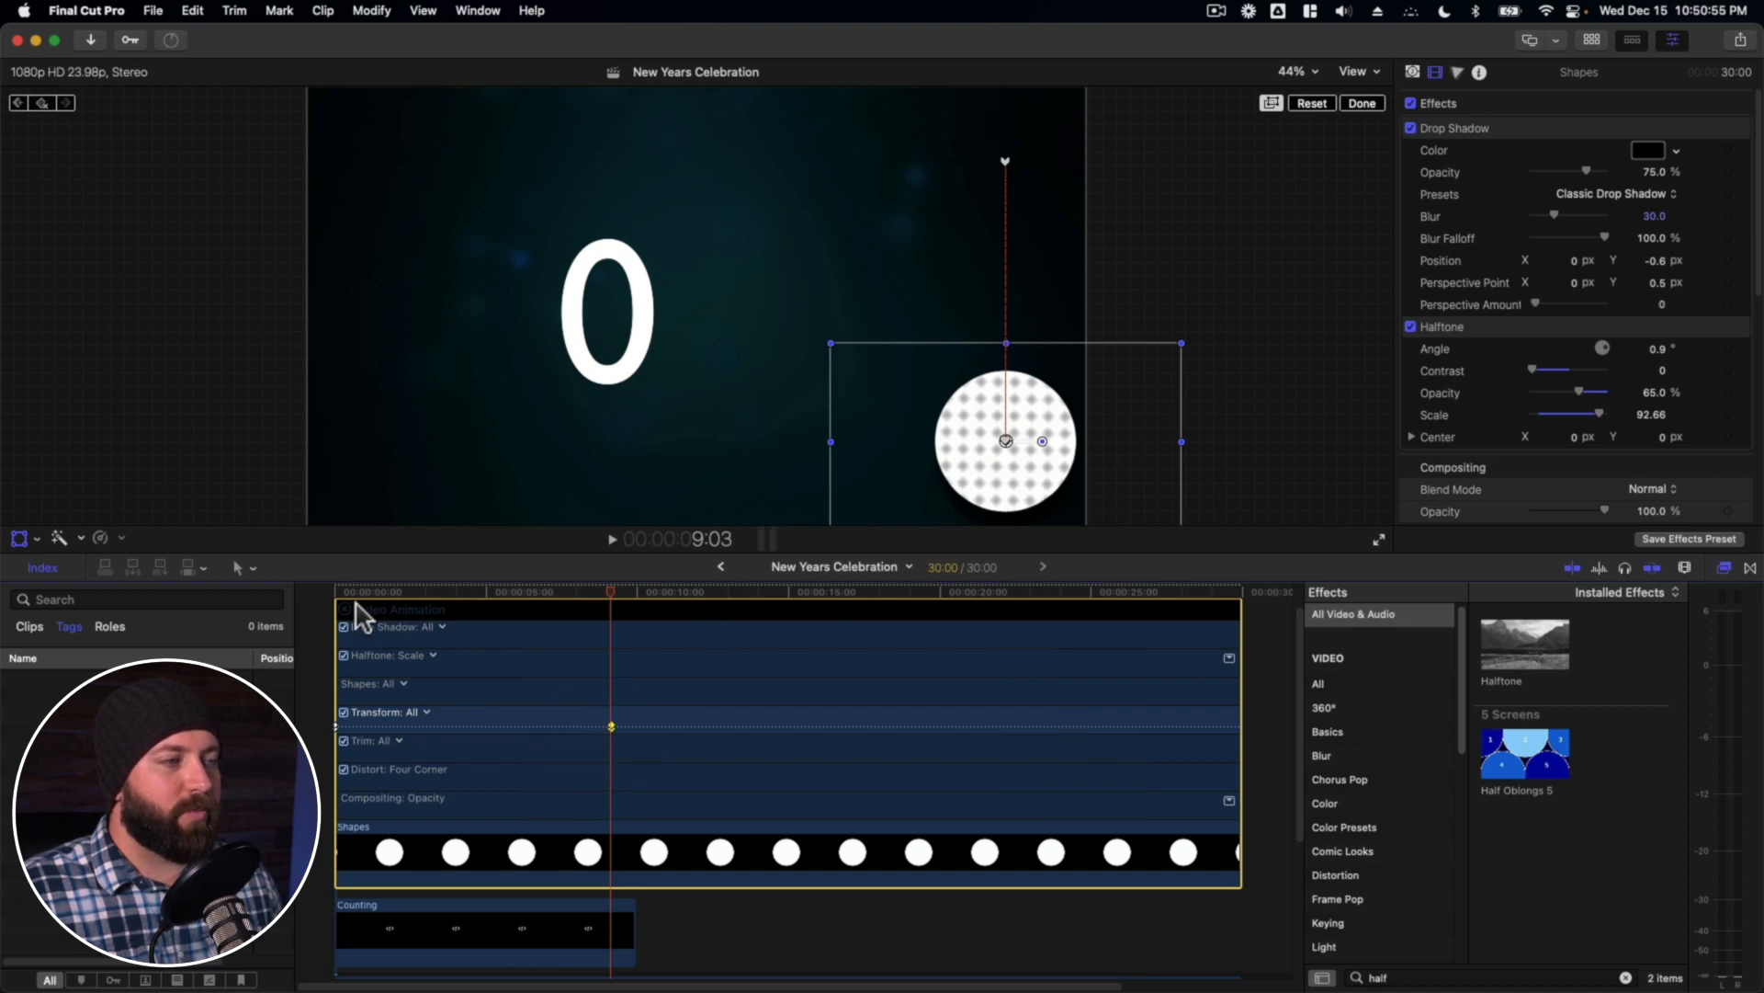
click(347, 610)
click(536, 713)
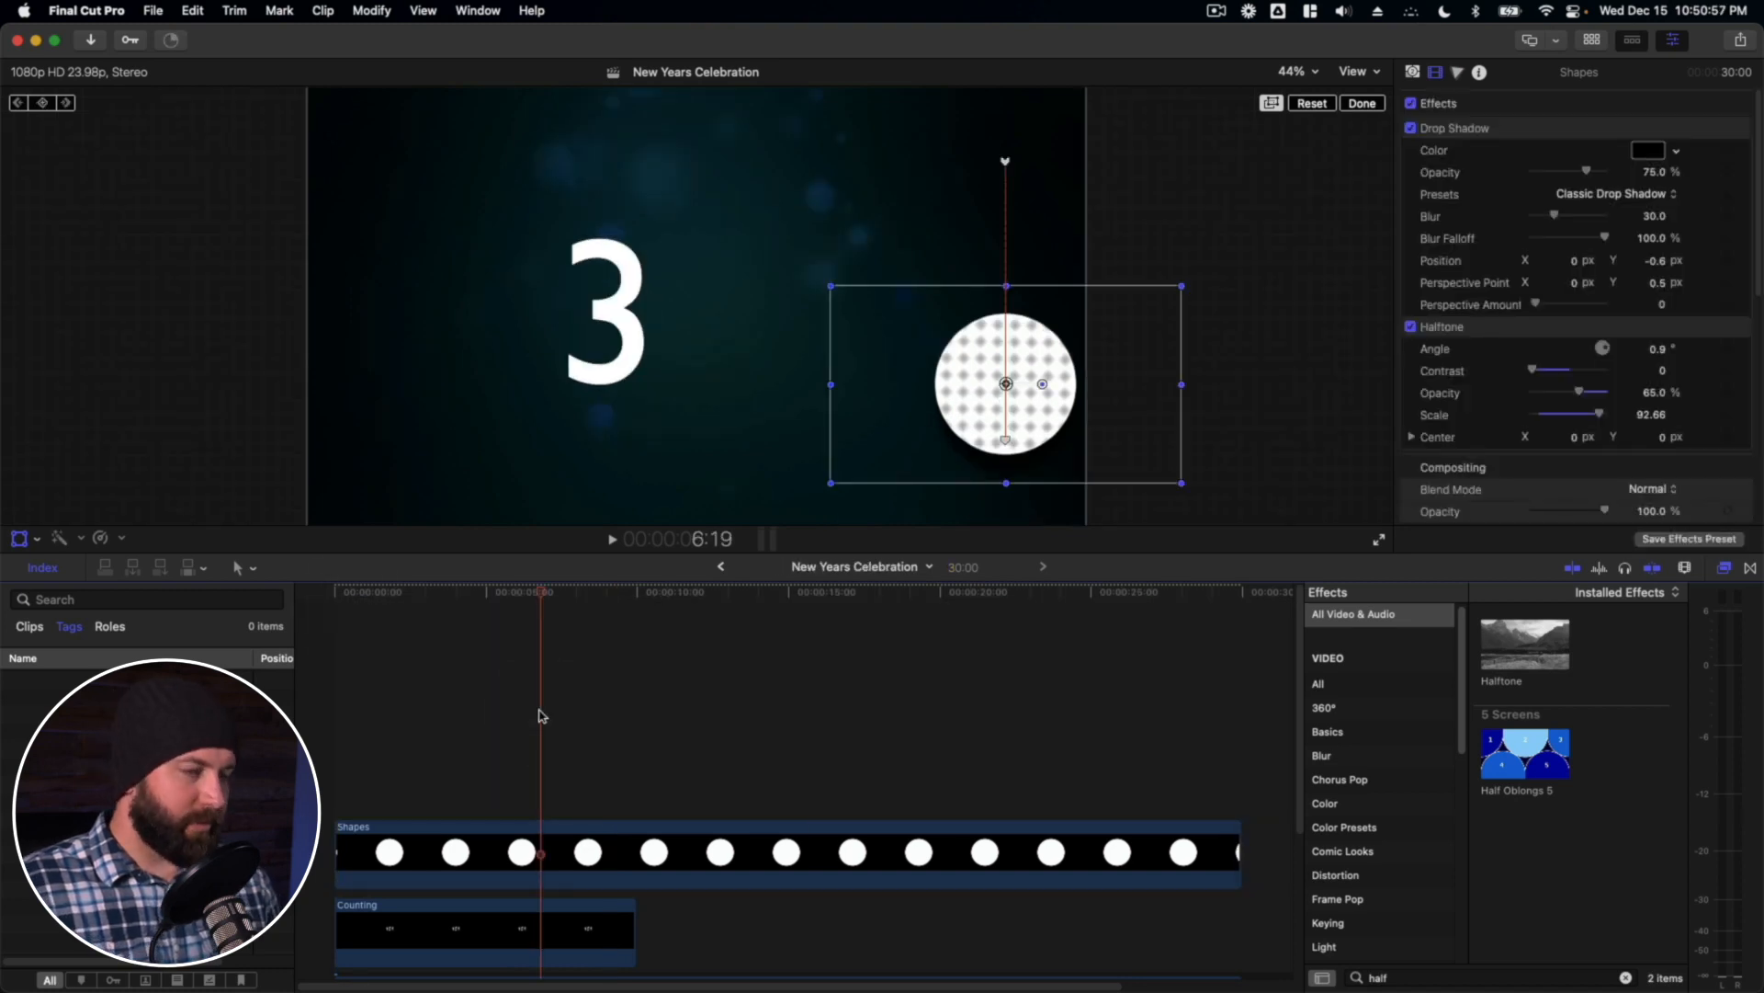
key(space)
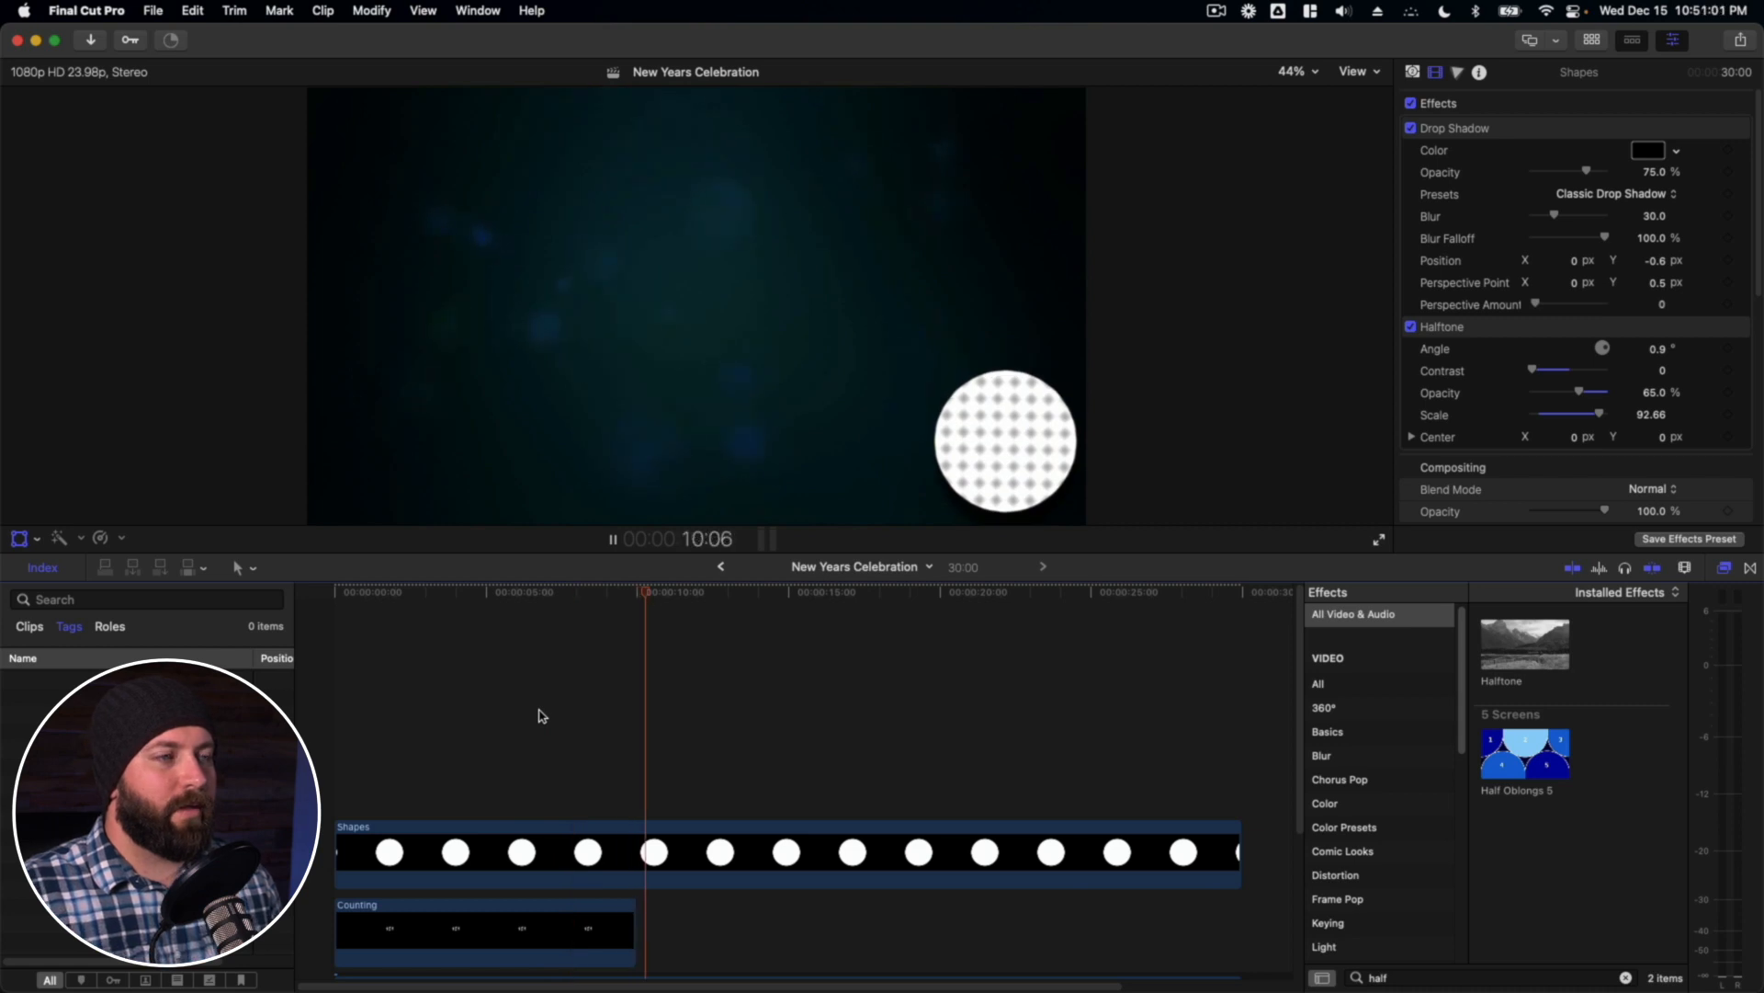
key(space)
- Search the titles for "glow" and connect the Glow title above the Shapes clip near the end of the countdown
click(660, 599)
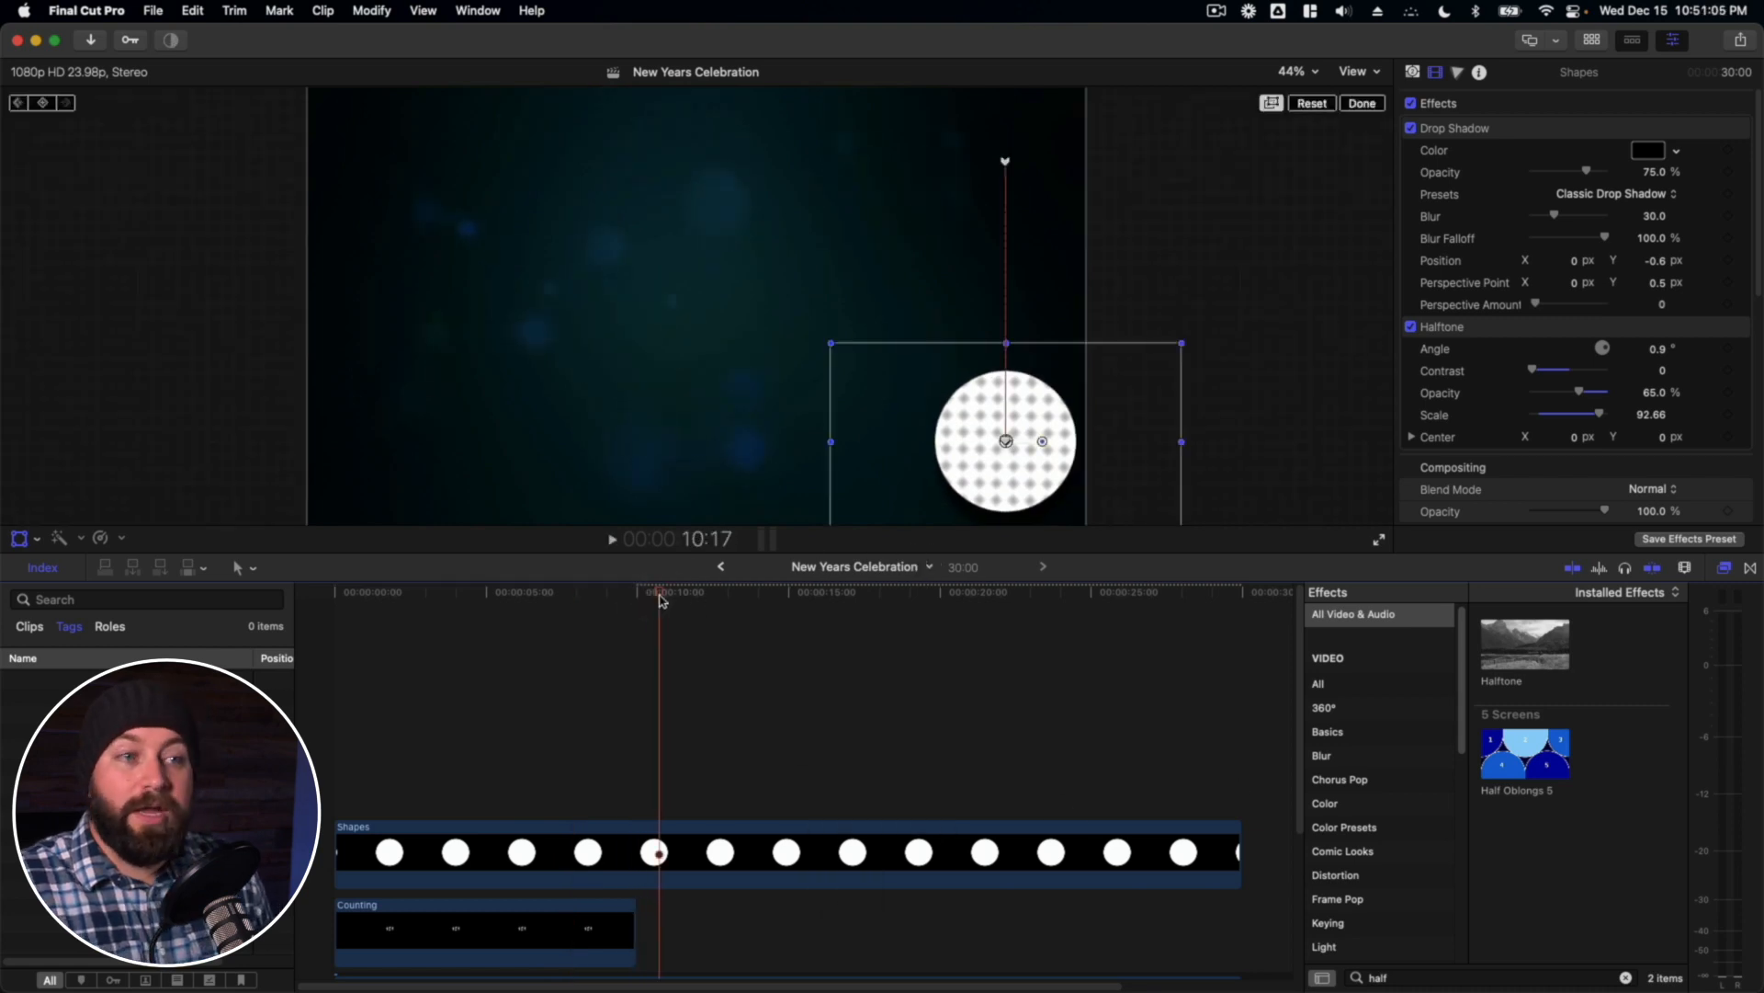
click(1593, 40)
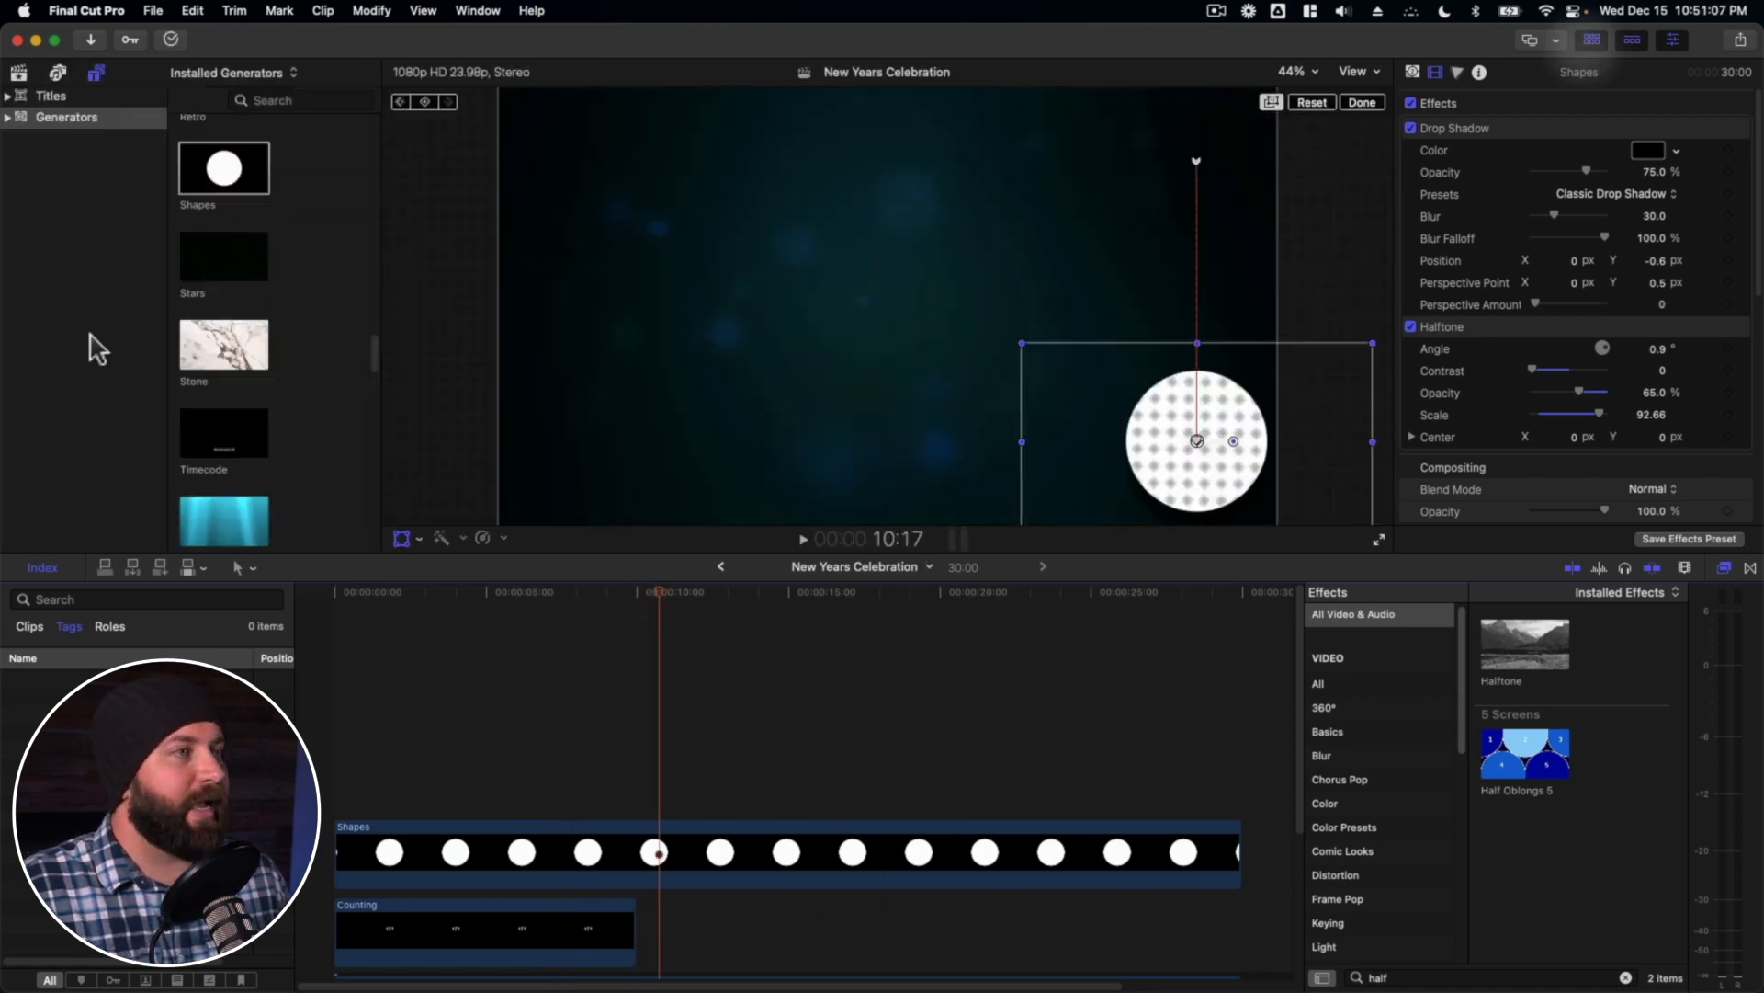
click(46, 97)
click(268, 100)
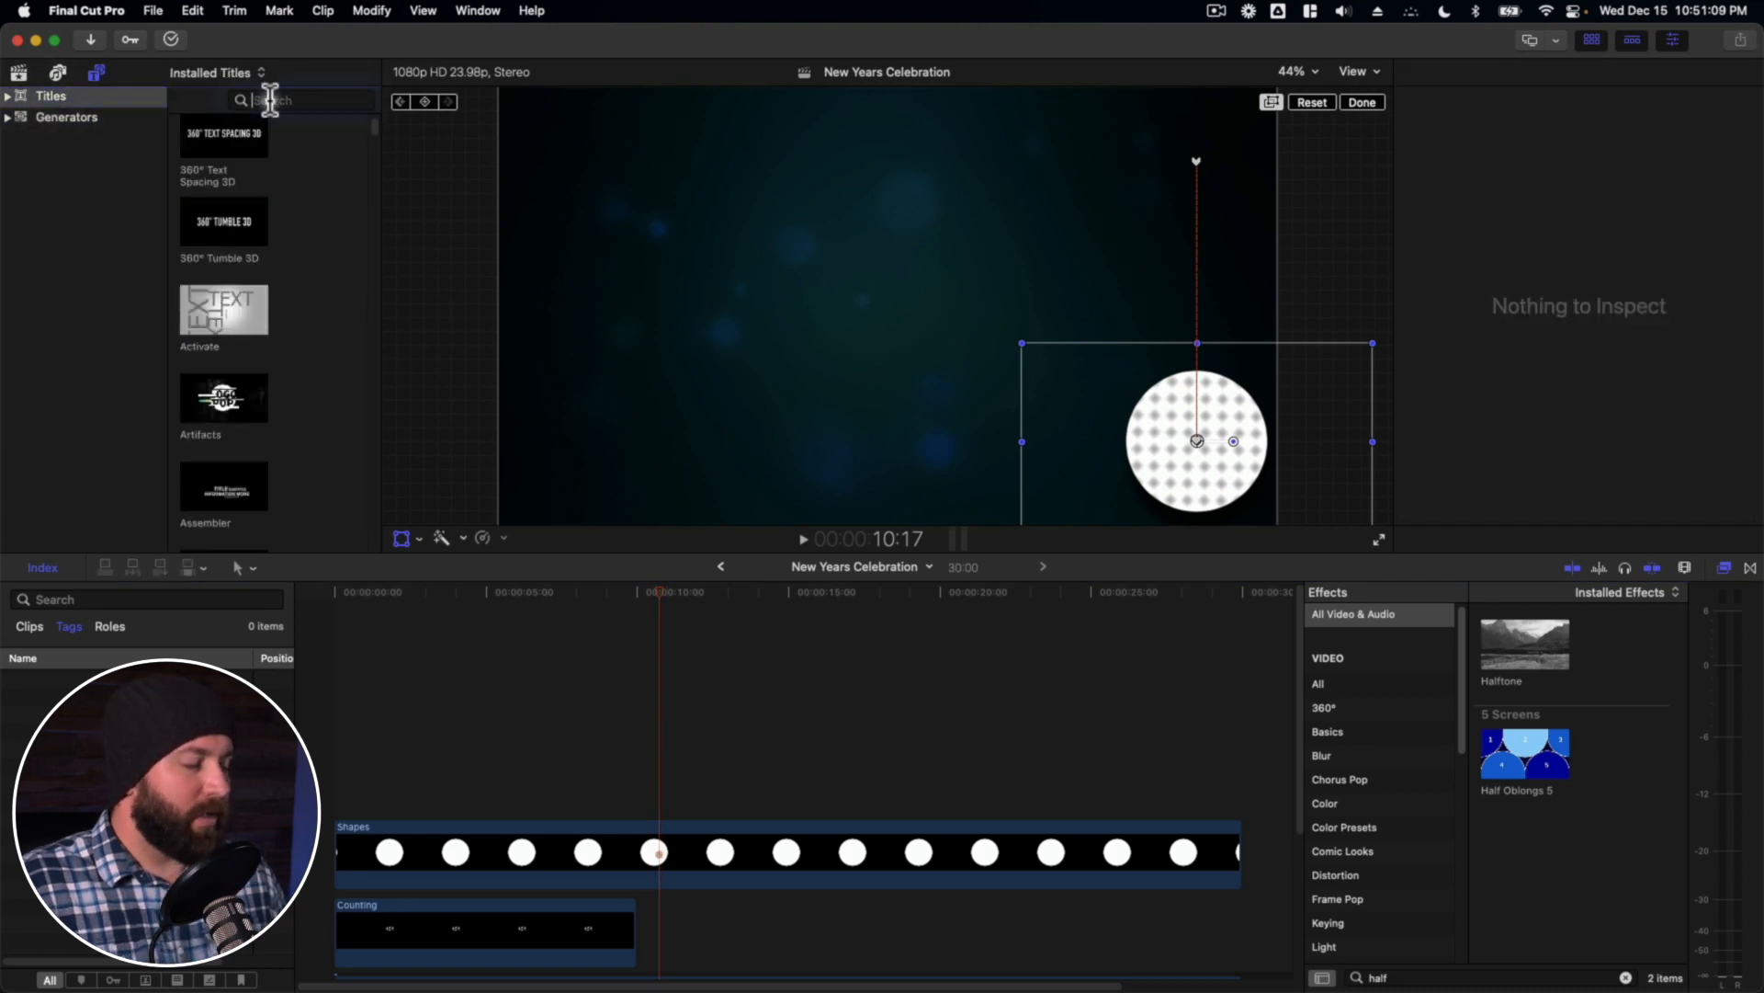
text(glow)
drag(223, 154, 625, 804)
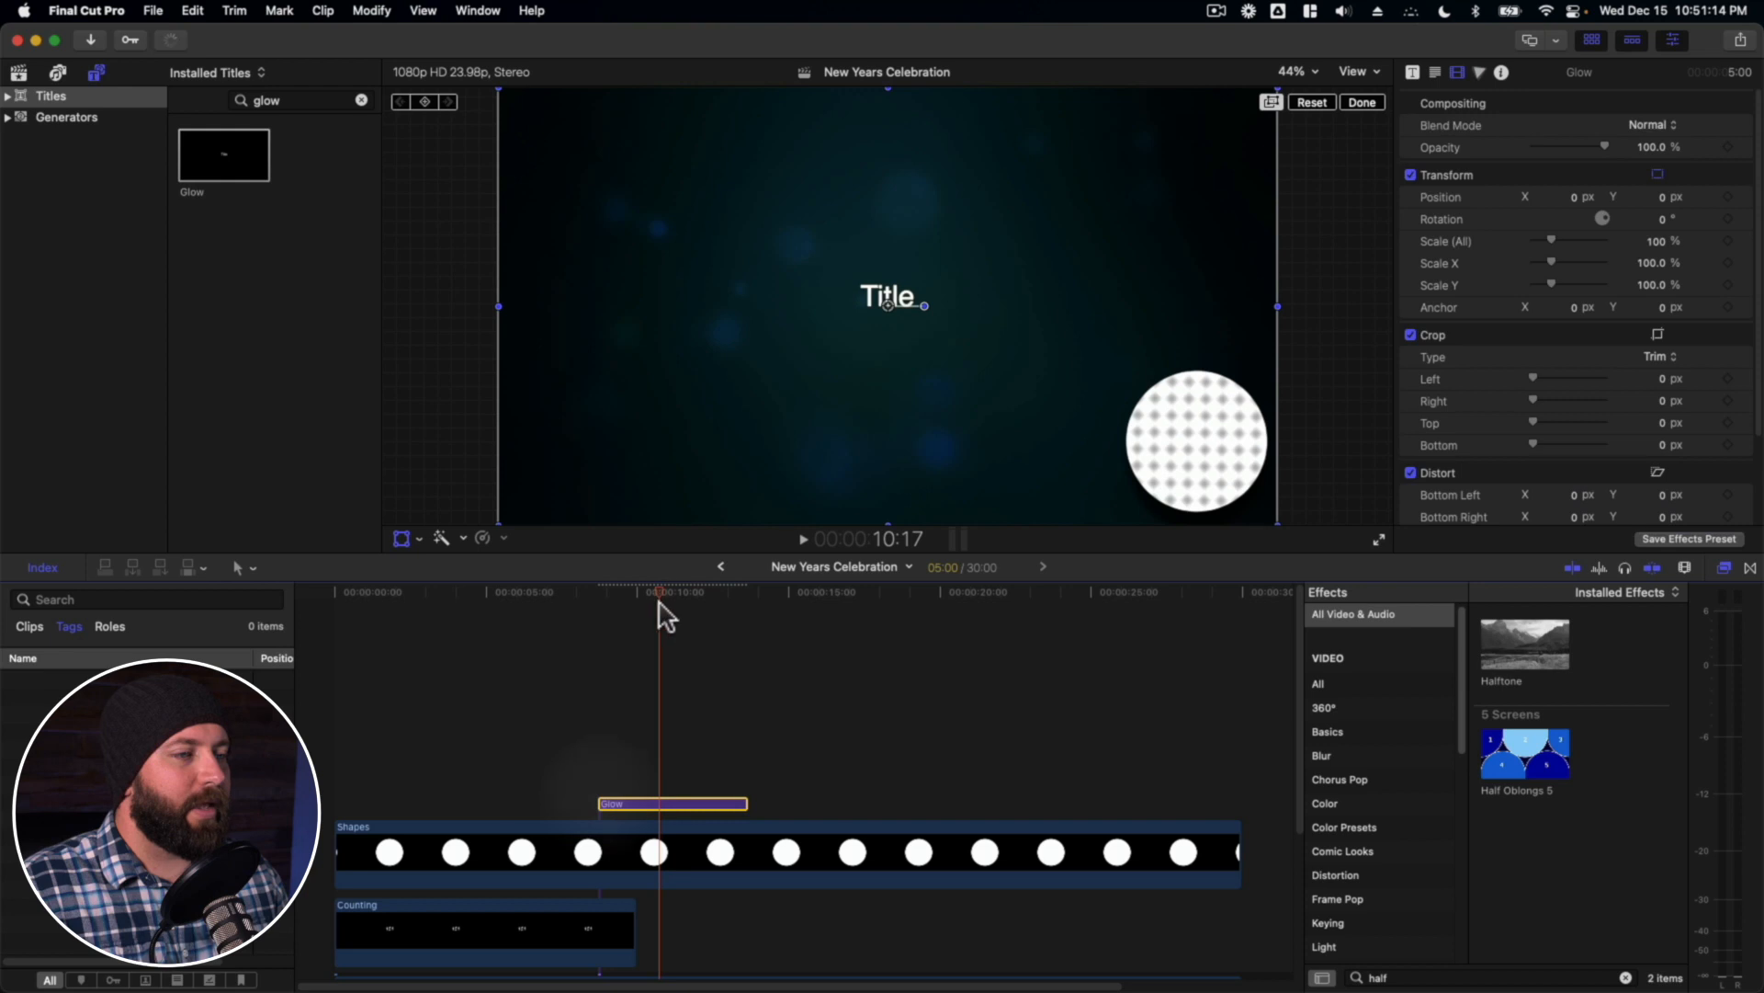
- Shift the Glow title slightly so it starts at about 9:03
drag(615, 590, 609, 588)
drag(668, 805, 677, 802)
click(668, 783)
- Change the Glow title's text to "Happy New Year!" in Gill Sans at size 154
click(668, 803)
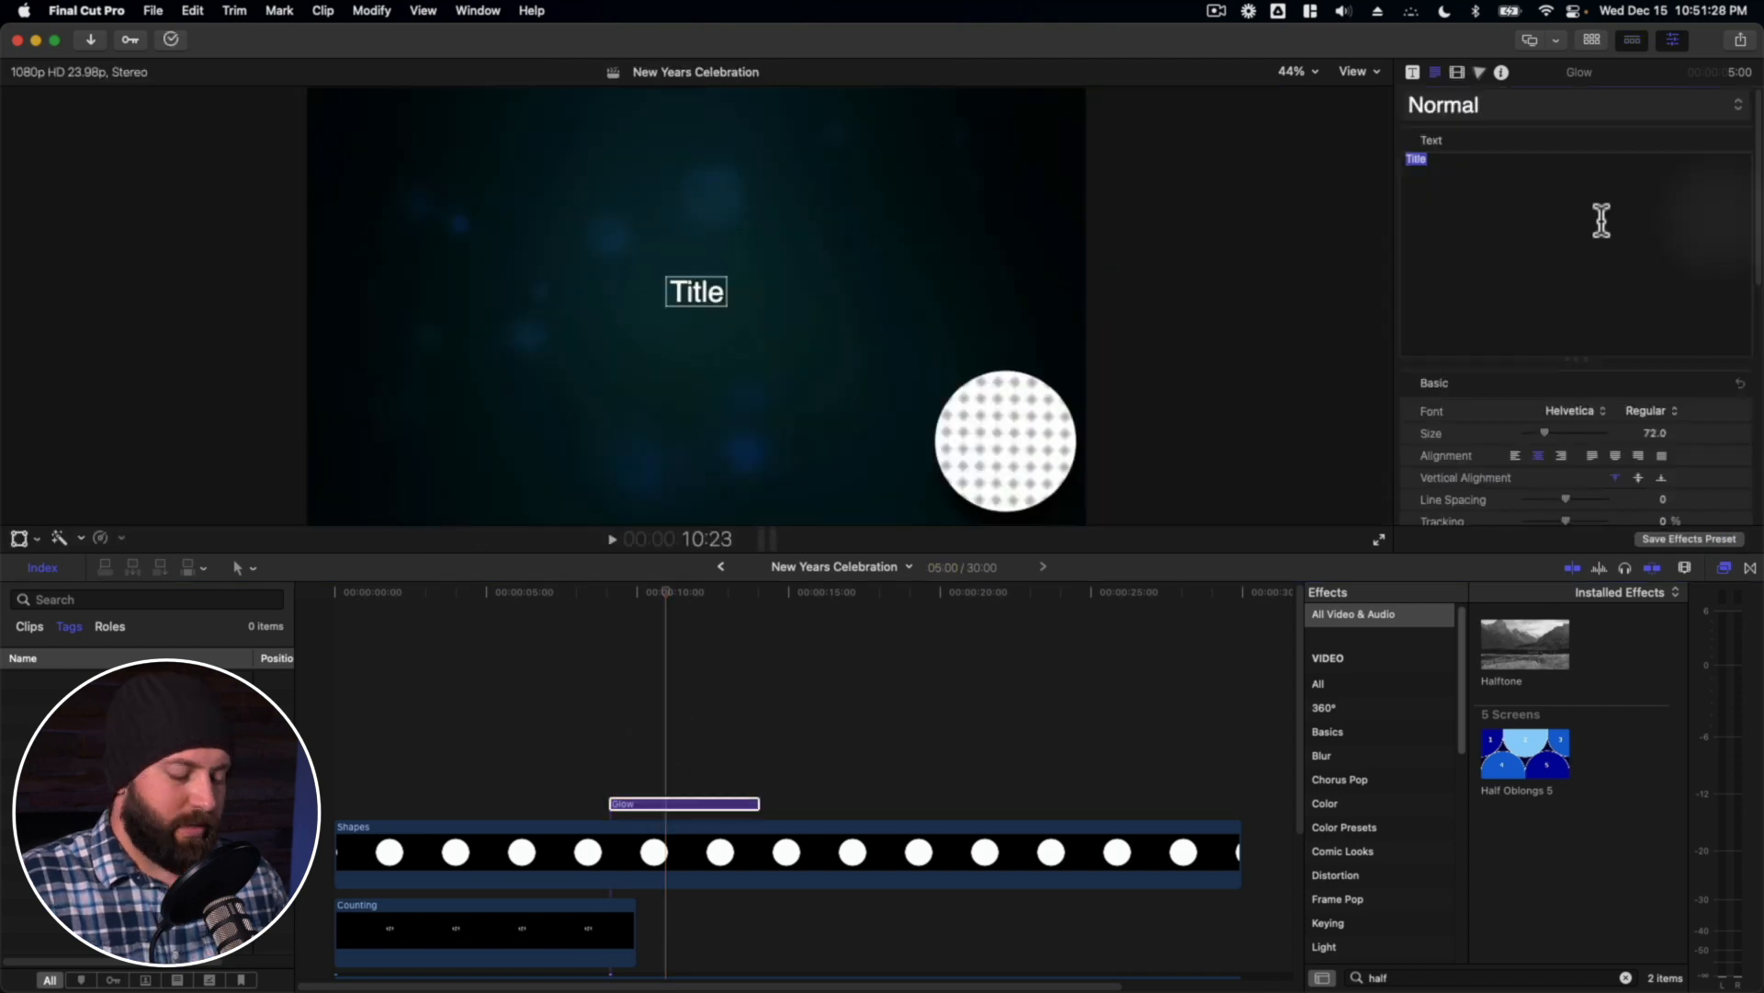
text(Happy New Year)
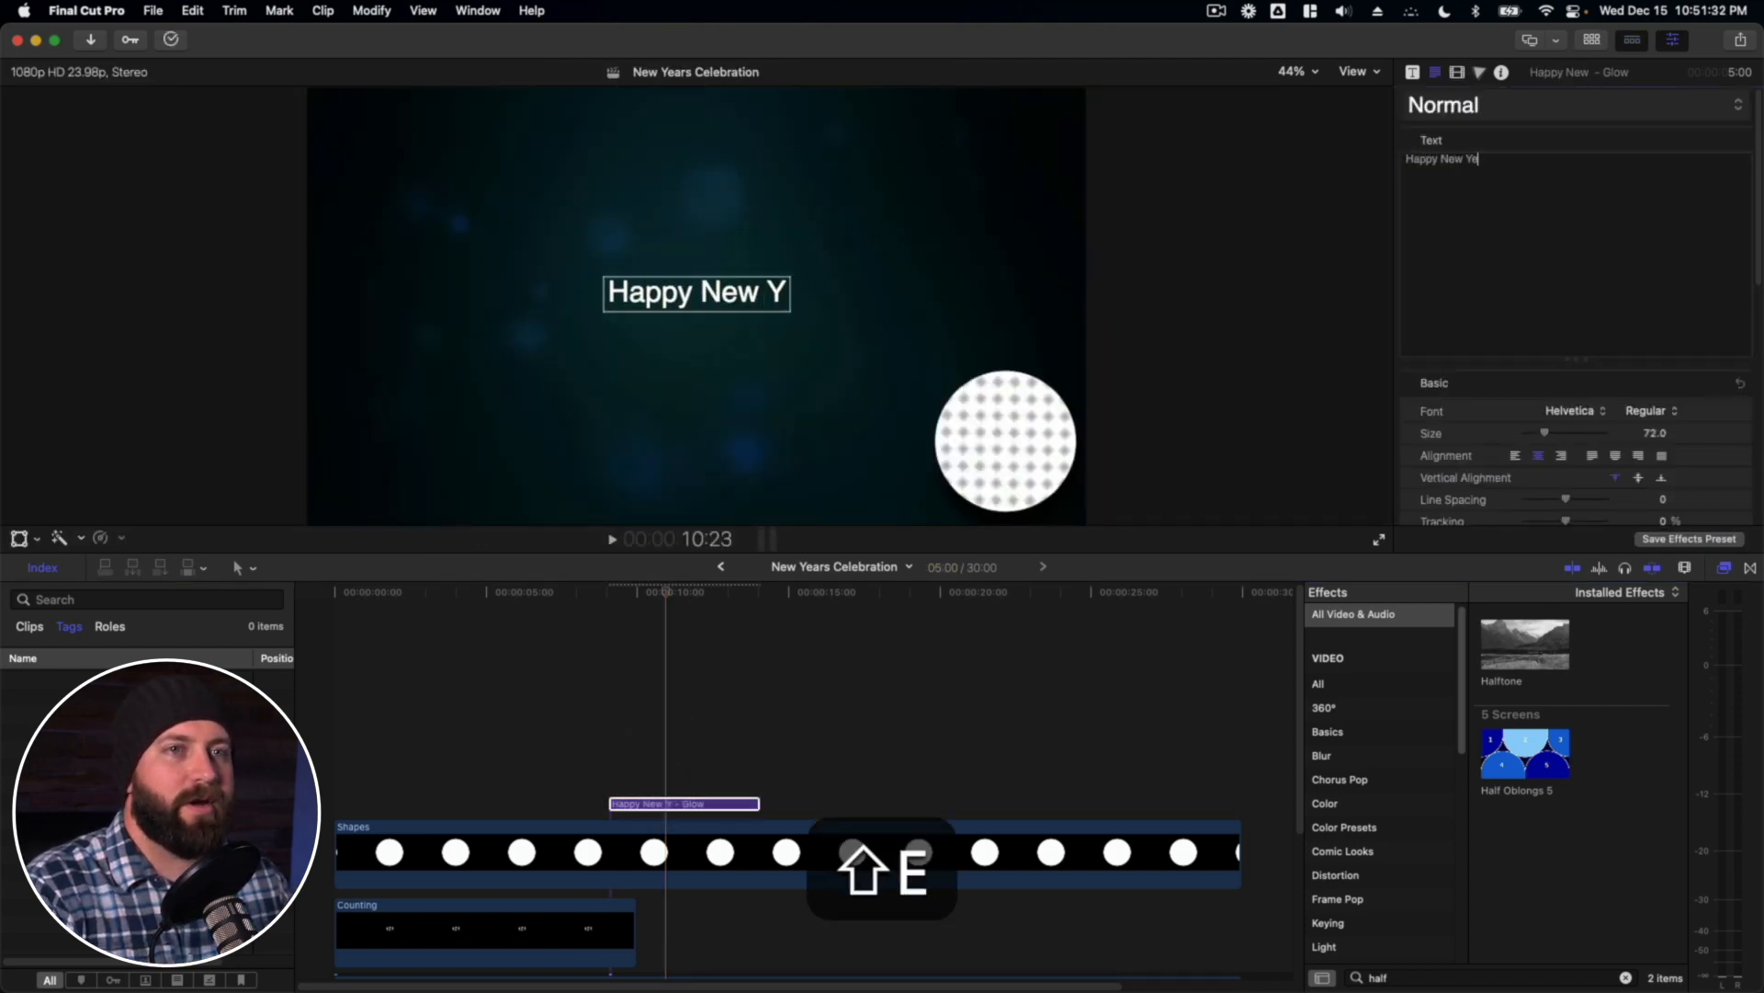
text(!)
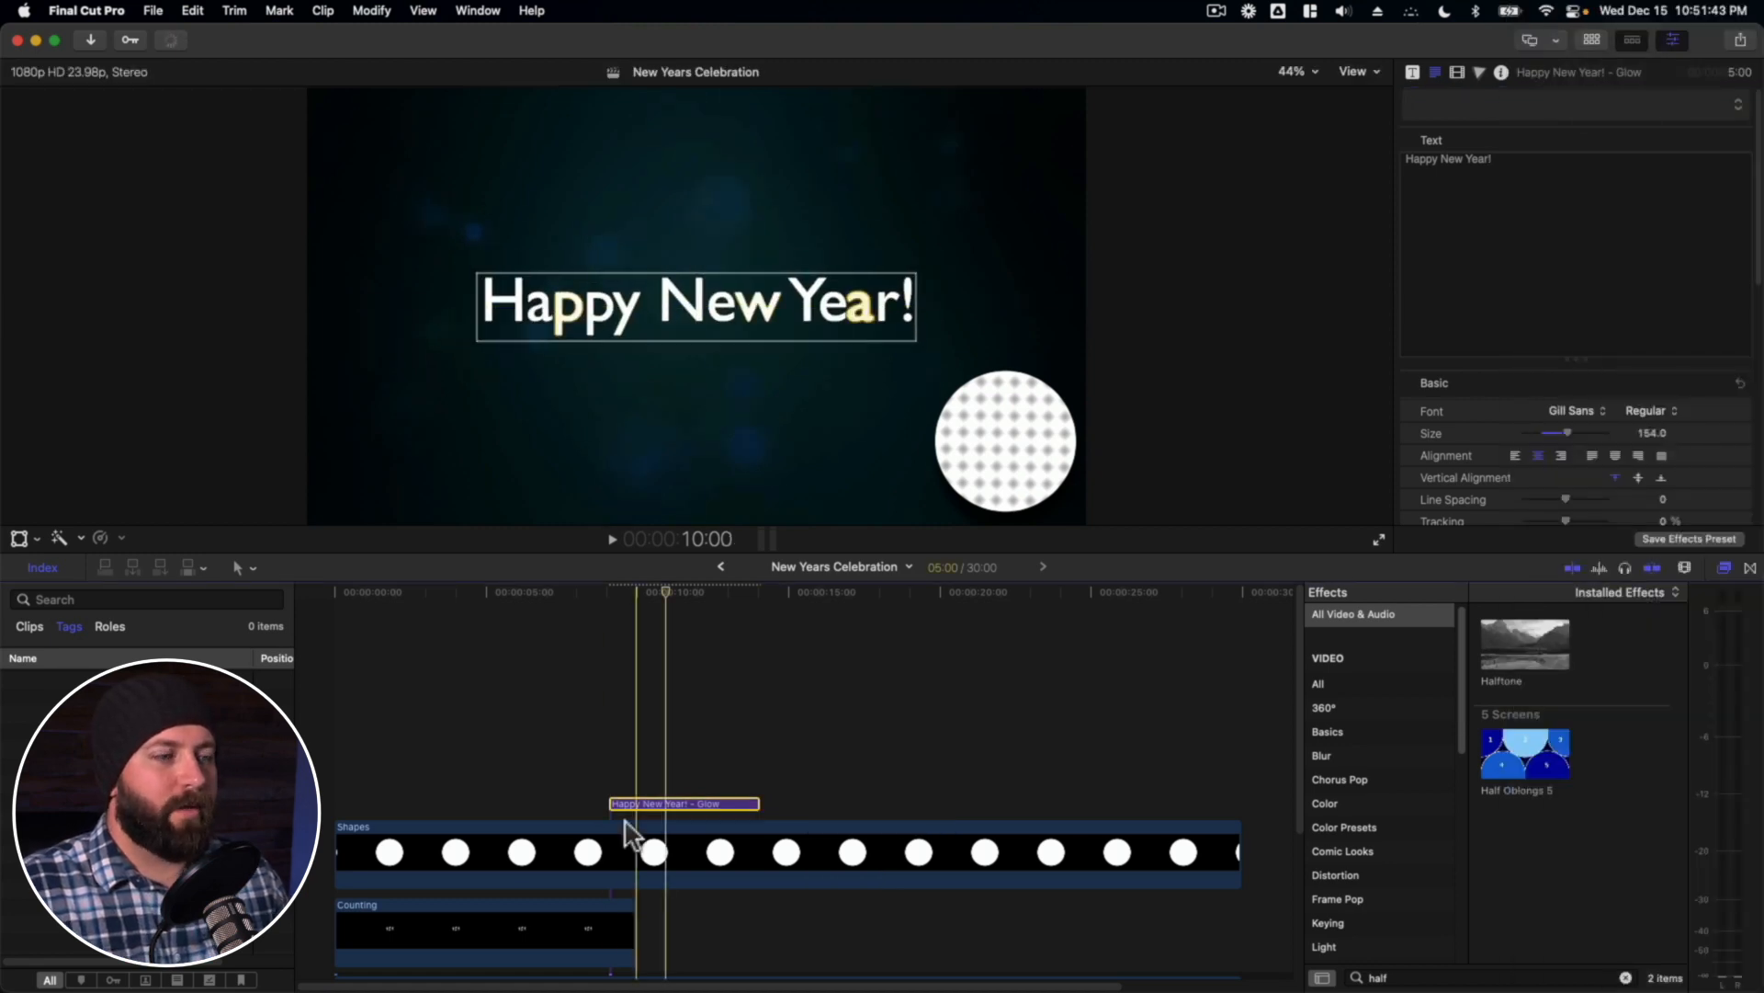
- Play back the handover from countdown to title and shift the title slightly later, to start at about 9:14
click(581, 796)
key(space)
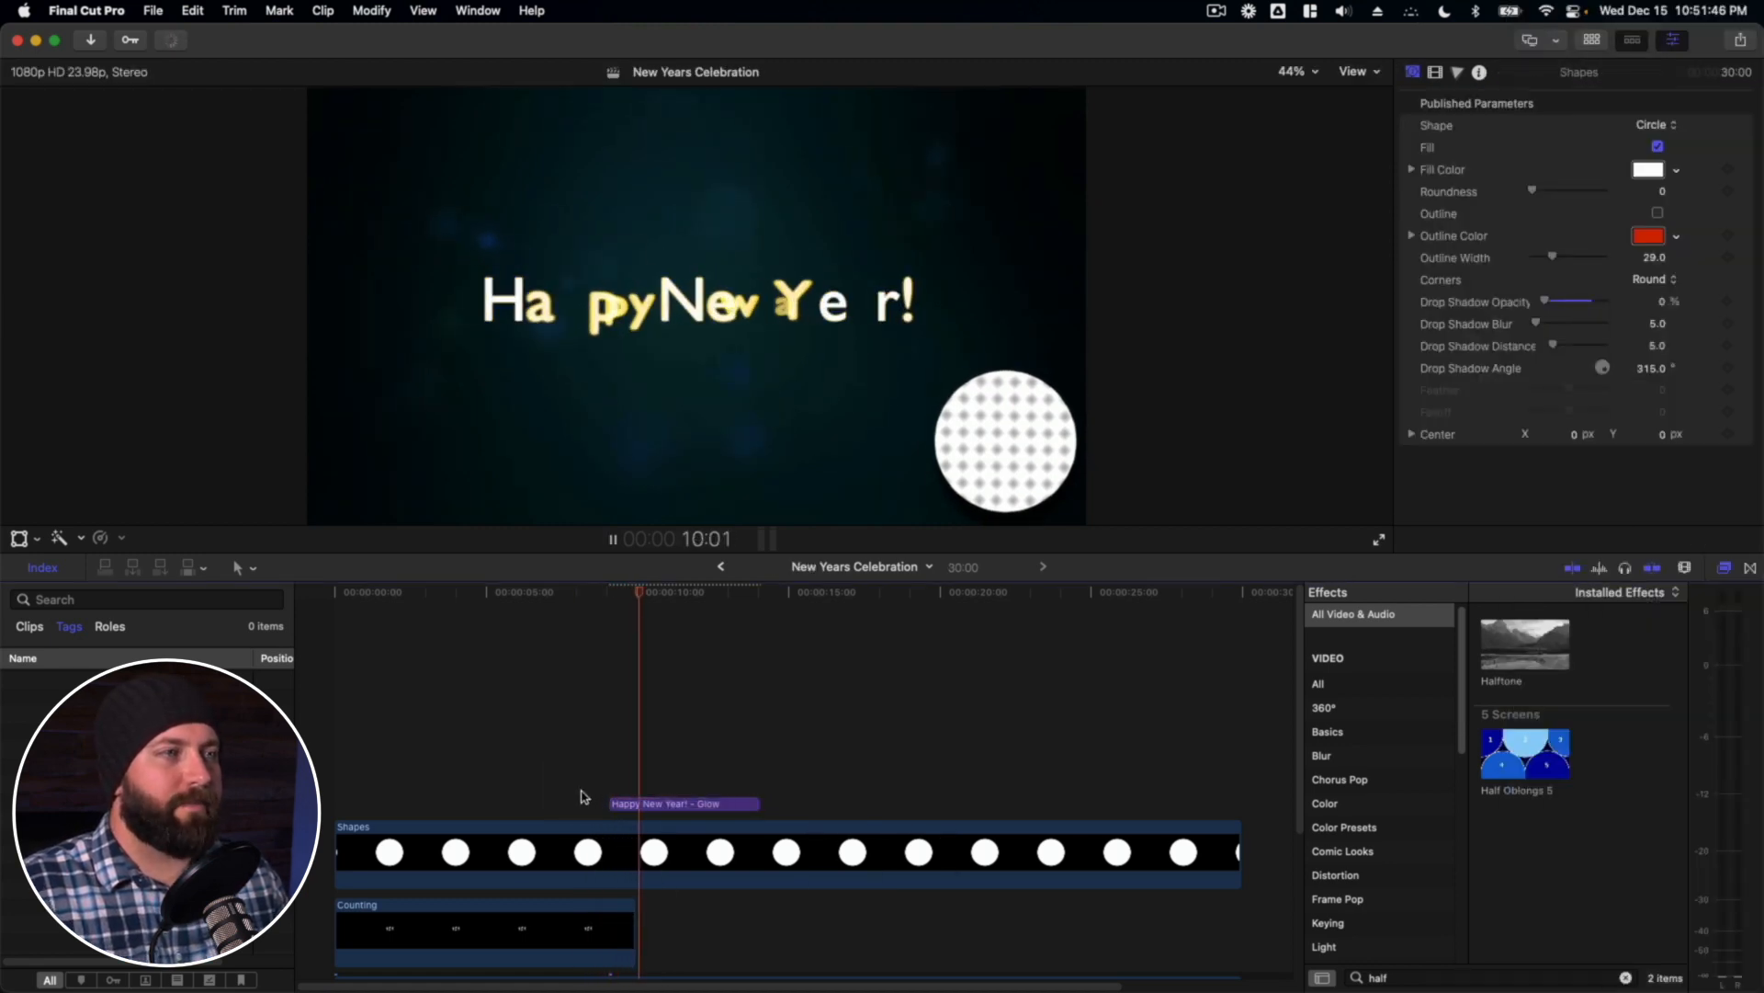
key(space)
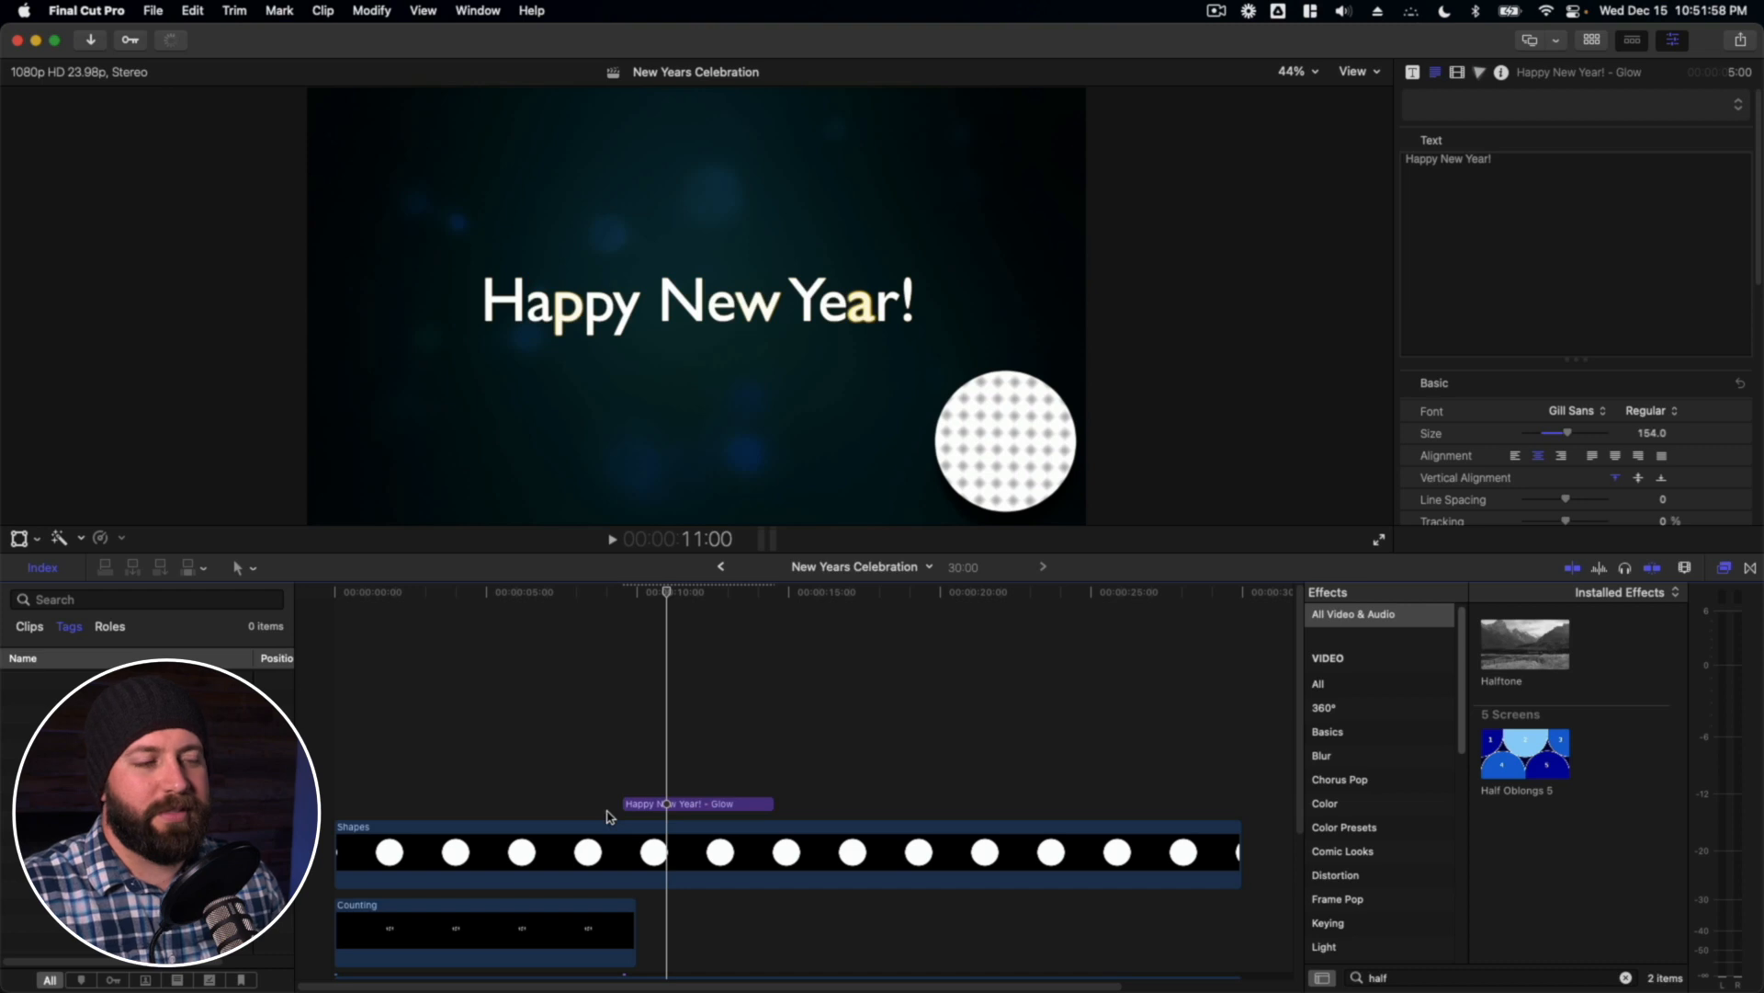
- Add a Cross Dissolve transition only at the end of the Counting clip and play back the fade into the title
key(ctrl+super+5)
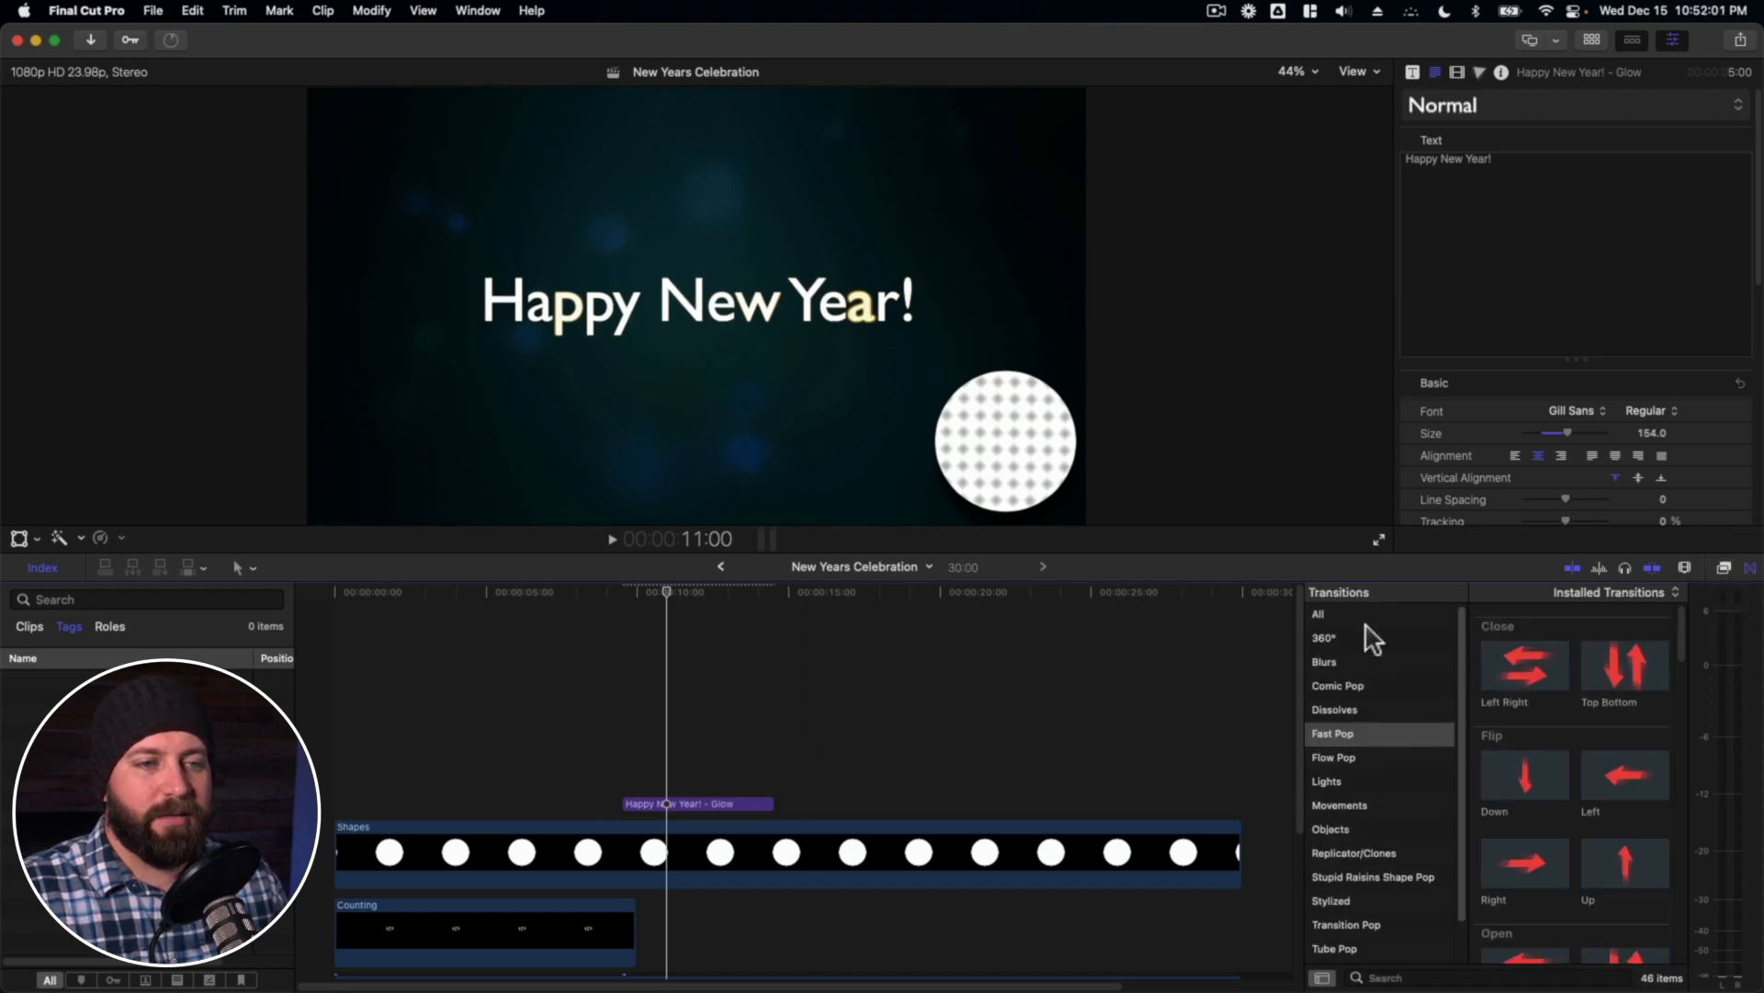
click(1369, 614)
drag(1525, 643, 611, 946)
key(BackSpace)
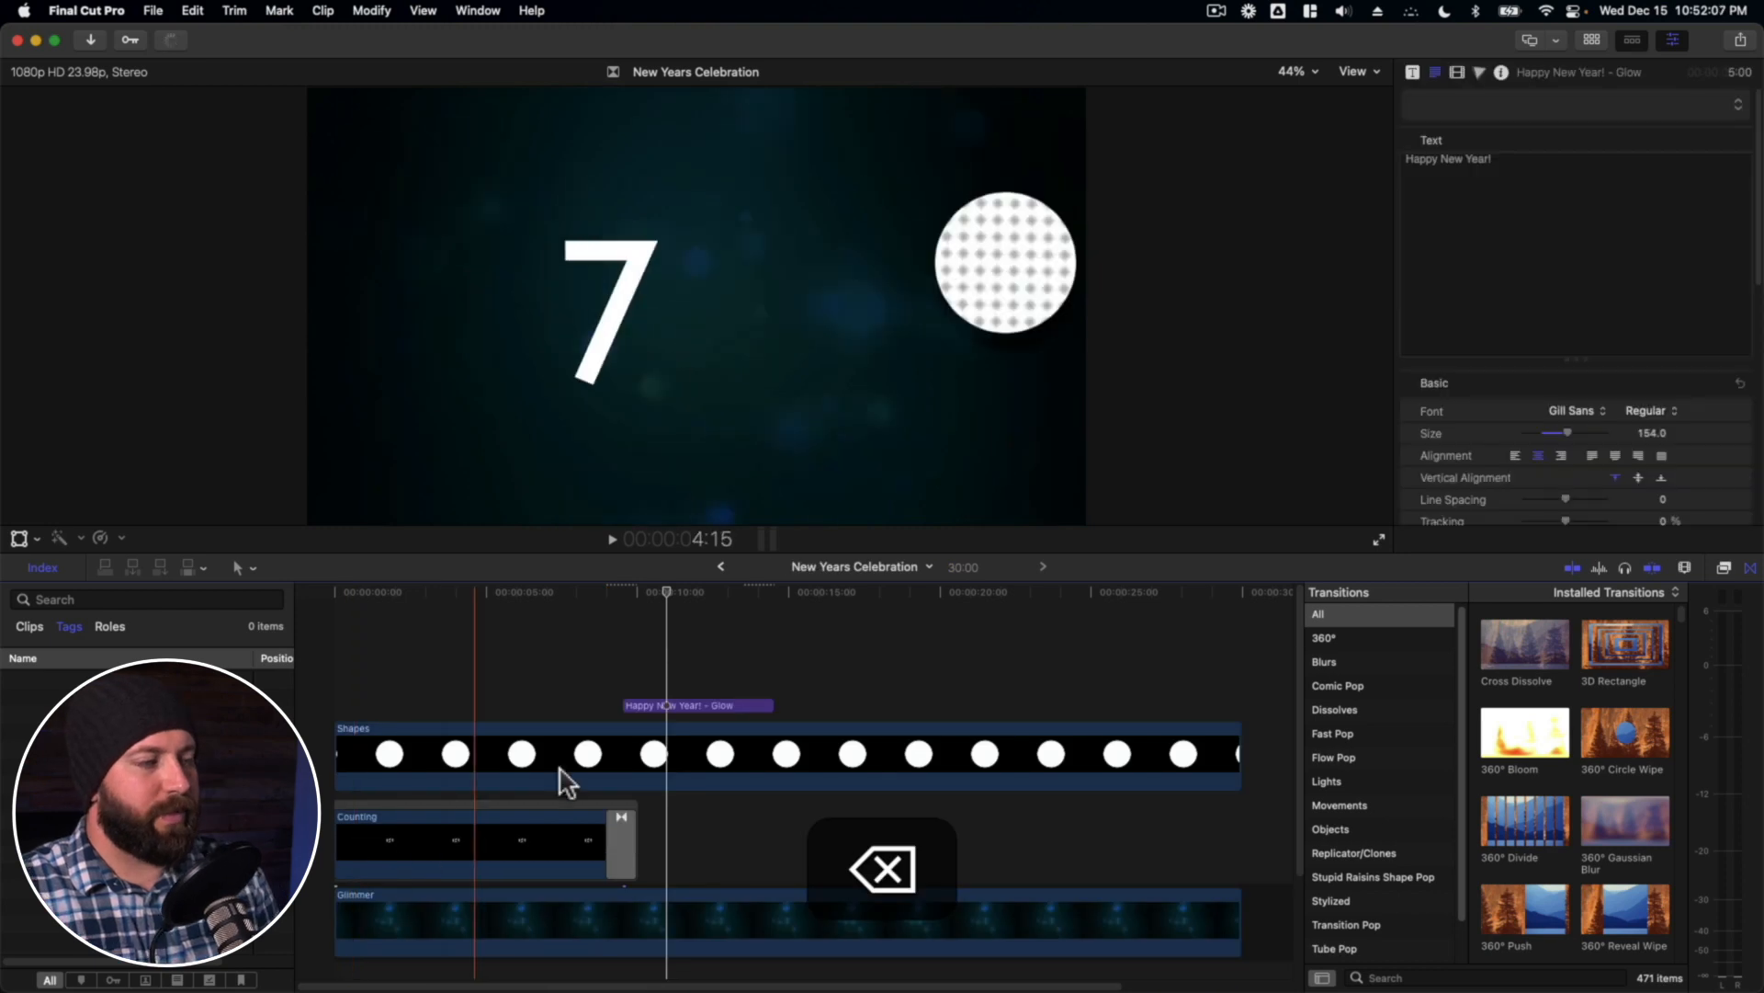
key(space)
click(589, 759)
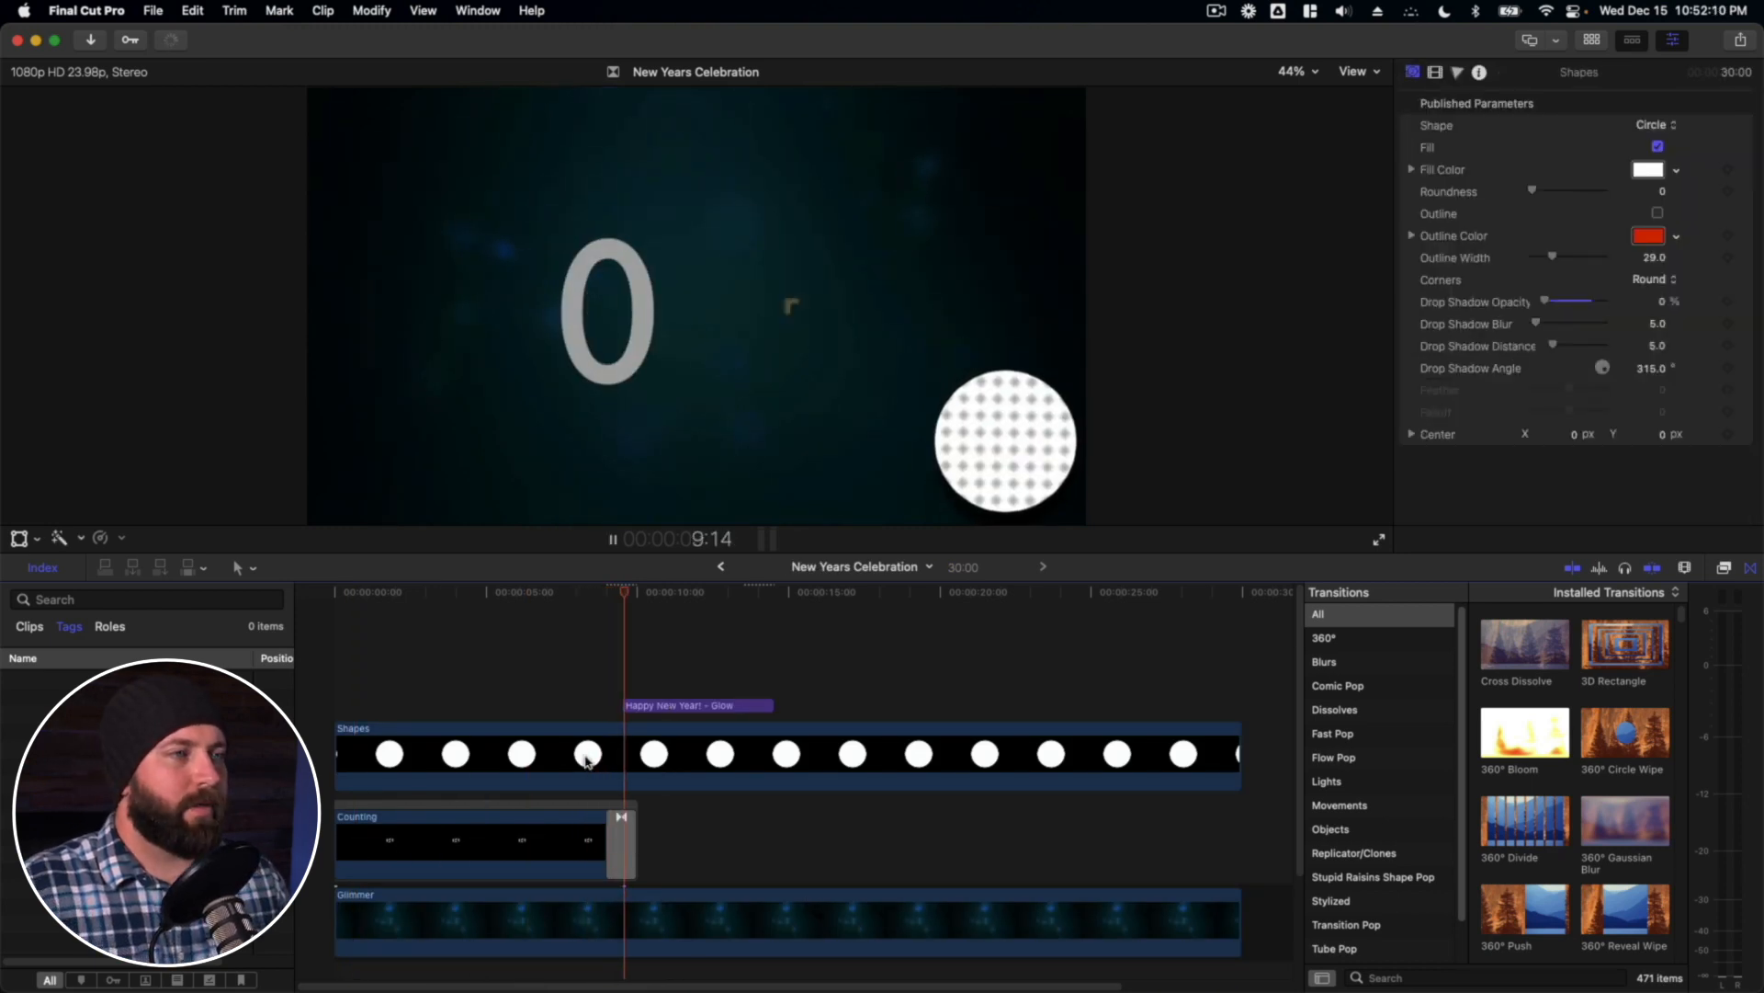